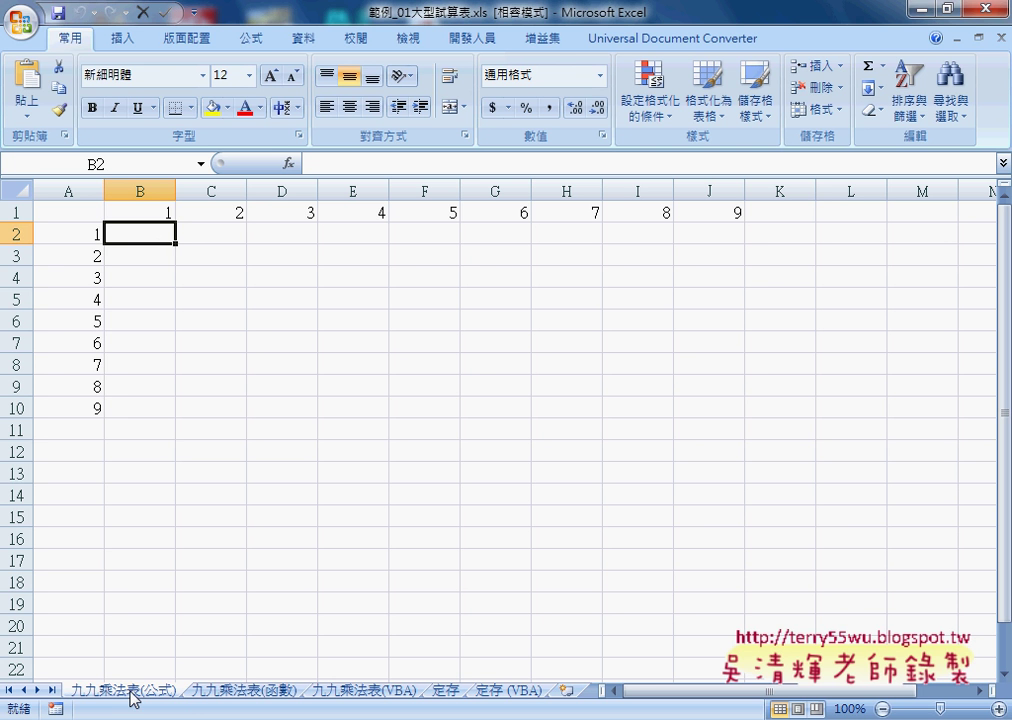
# Step: Inspect the header values in B1, A2 and A3 that the table will multiply
pyautogui.click(147, 214)
pyautogui.click(79, 239)
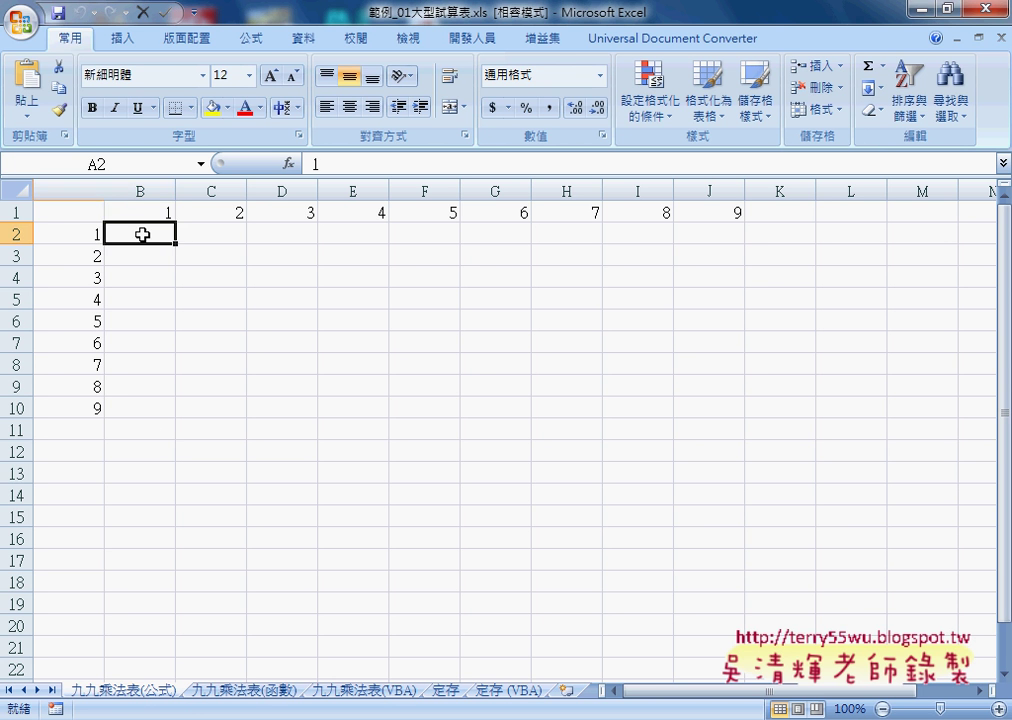
pyautogui.click(147, 213)
pyautogui.click(100, 256)
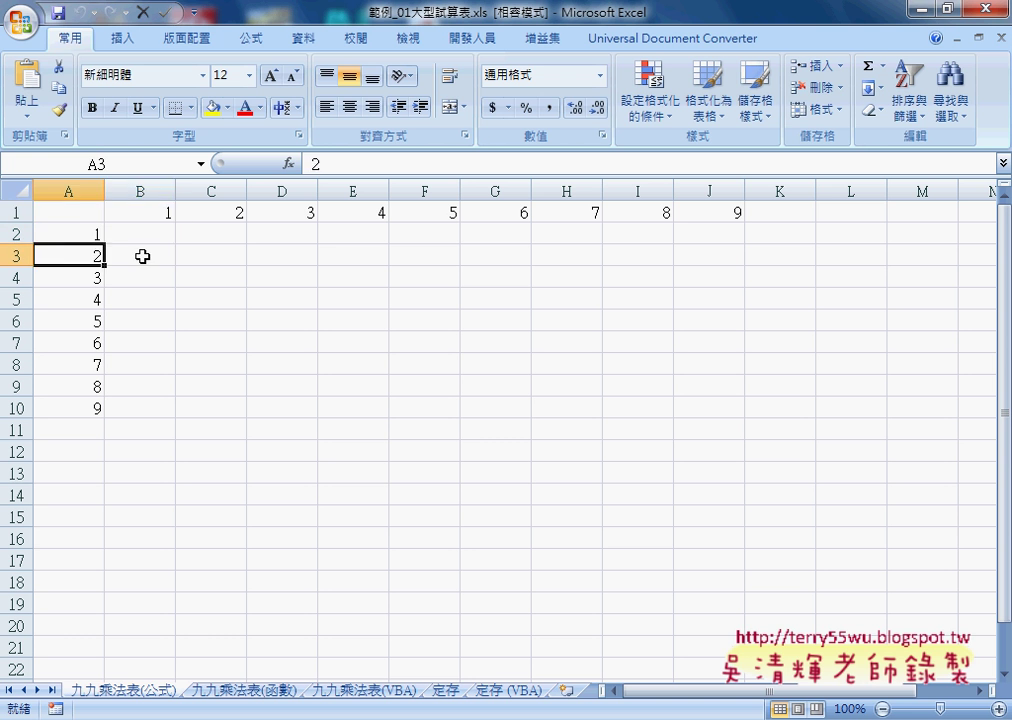
pyautogui.click(143, 256)
pyautogui.click(153, 214)
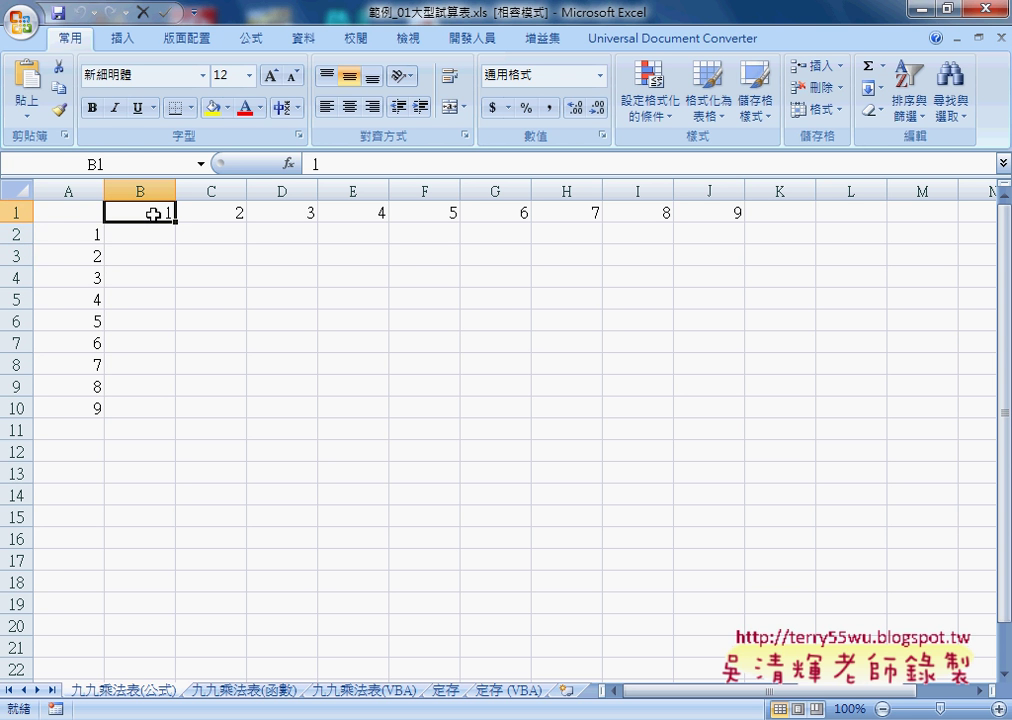
pyautogui.click(85, 261)
# Step: Enter =B1&"X"&A2&"="&B1*A2 in B2 and center it so it shows 1X1=1
pyautogui.click(140, 233)
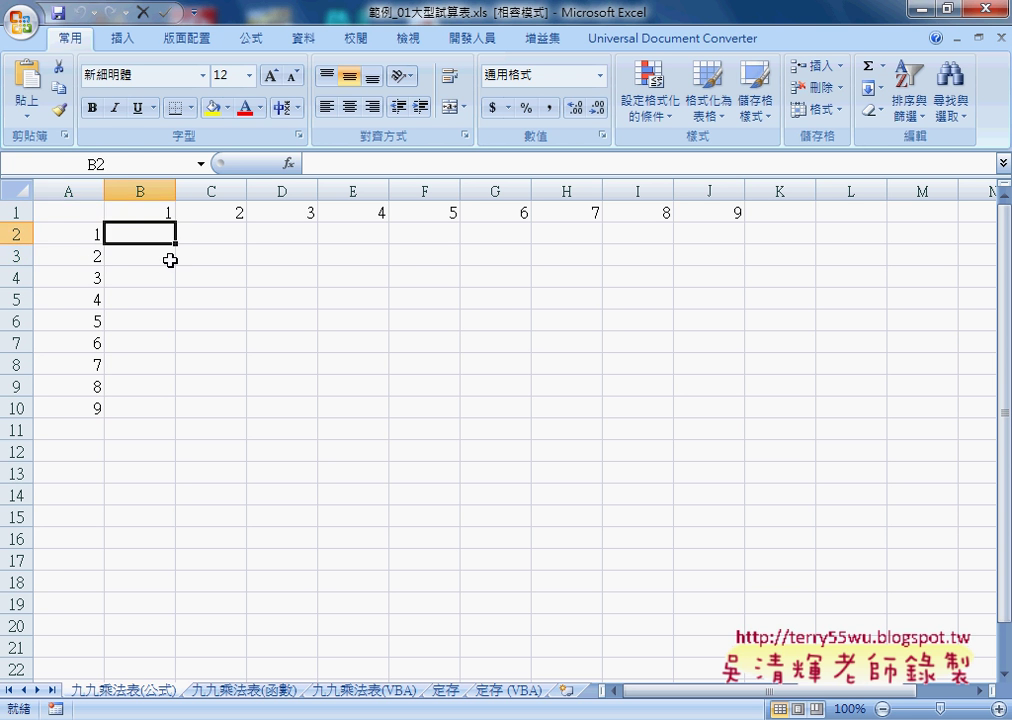
pyautogui.click(332, 169)
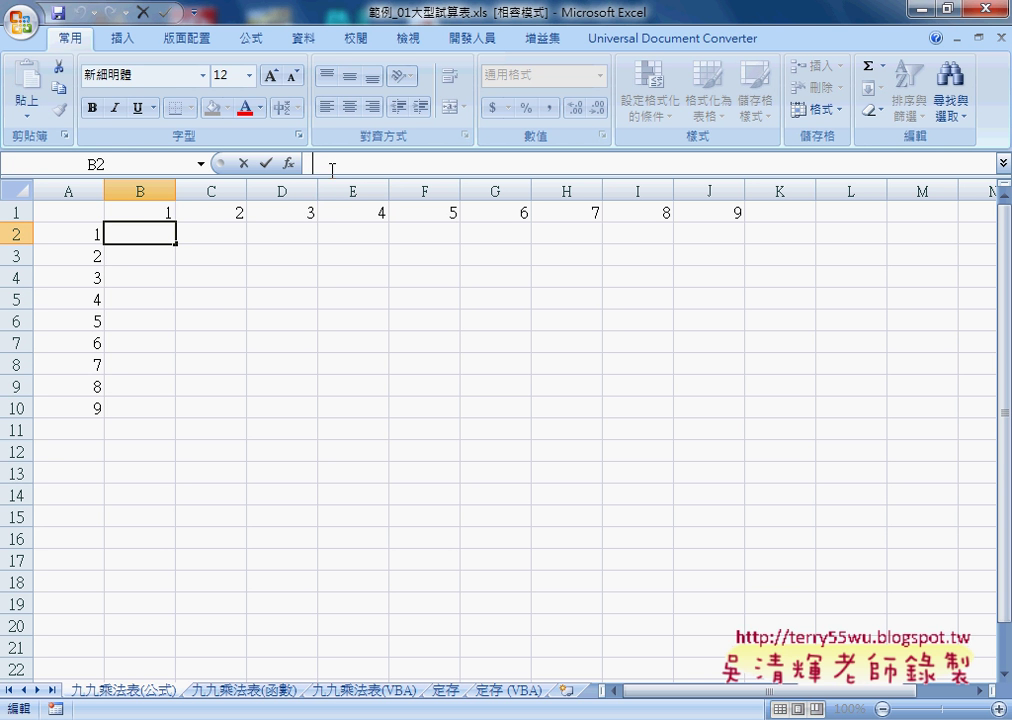
pyautogui.write('-')
pyautogui.press('Escape')
pyautogui.write('=')
pyautogui.click(146, 211)
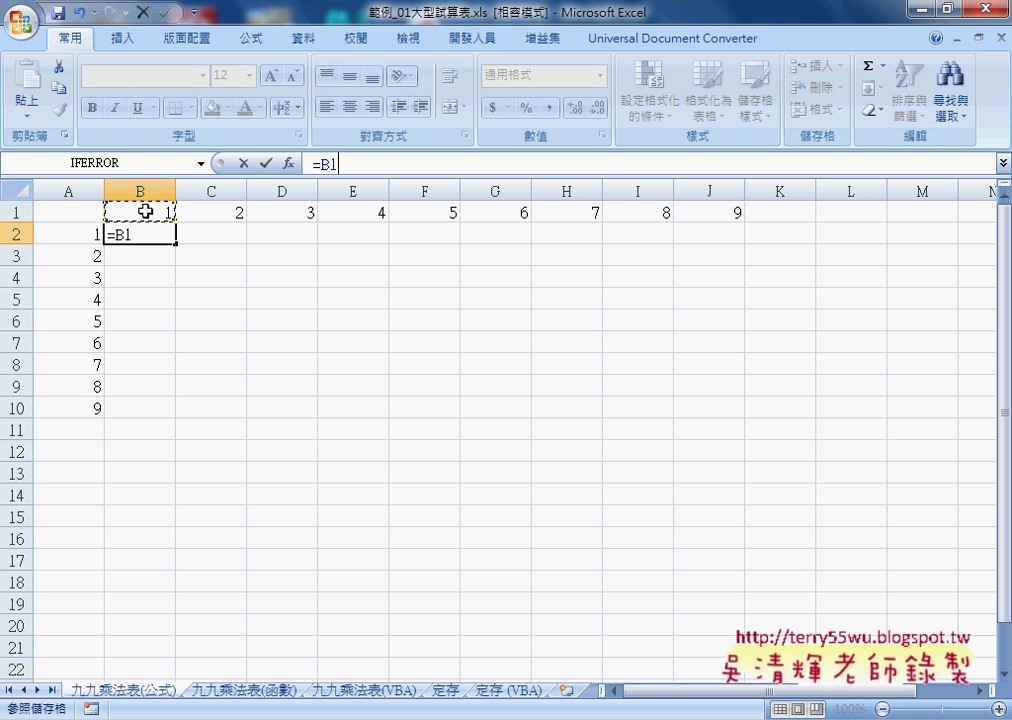
pyautogui.write('&"')
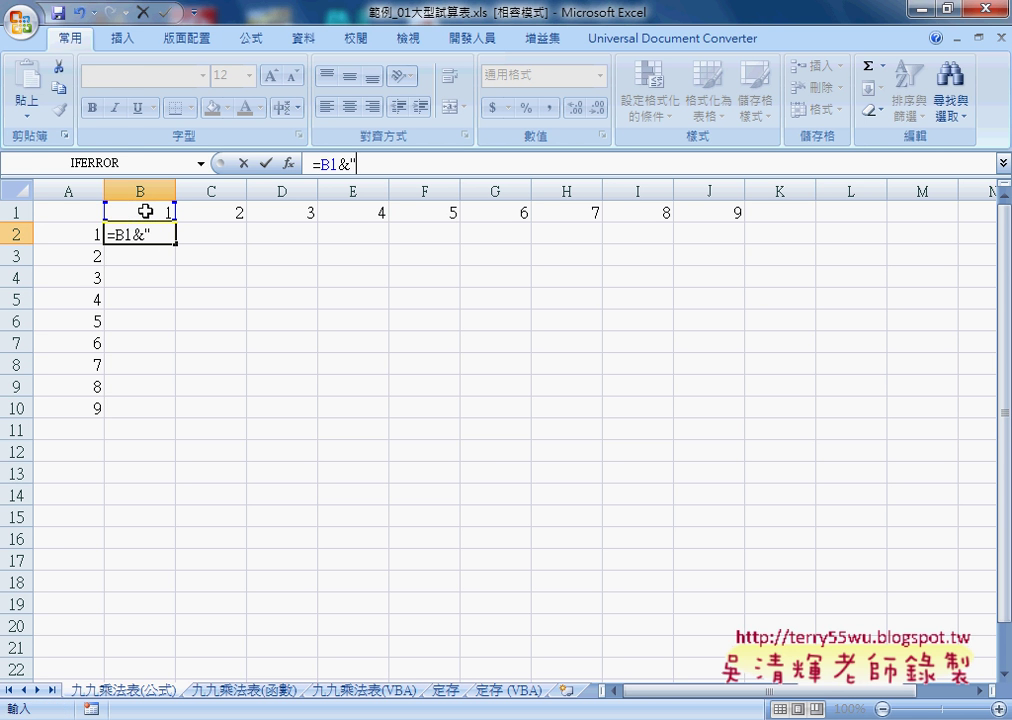
pyautogui.write('X')
pyautogui.write('"')
pyautogui.write('&')
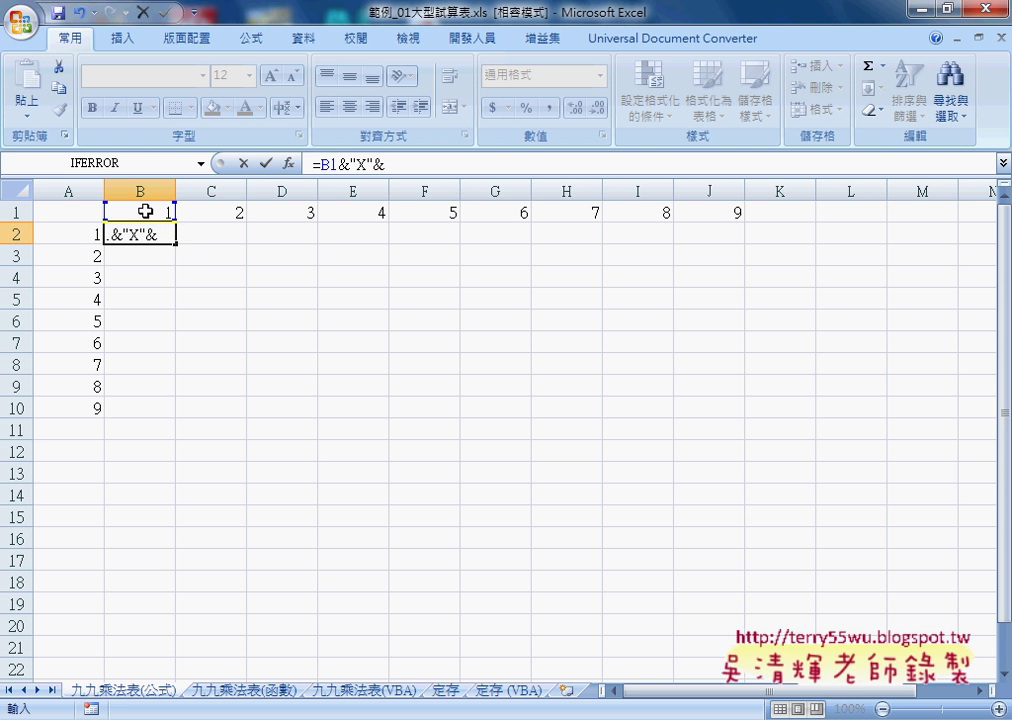
pyautogui.click(45, 236)
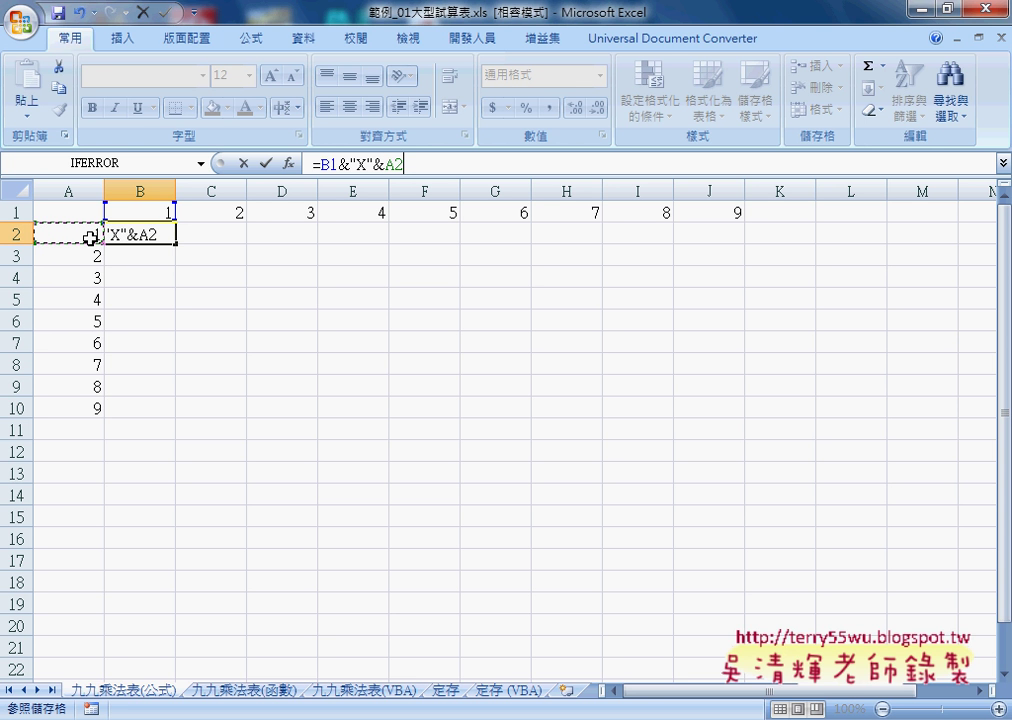
pyautogui.write('&"=')
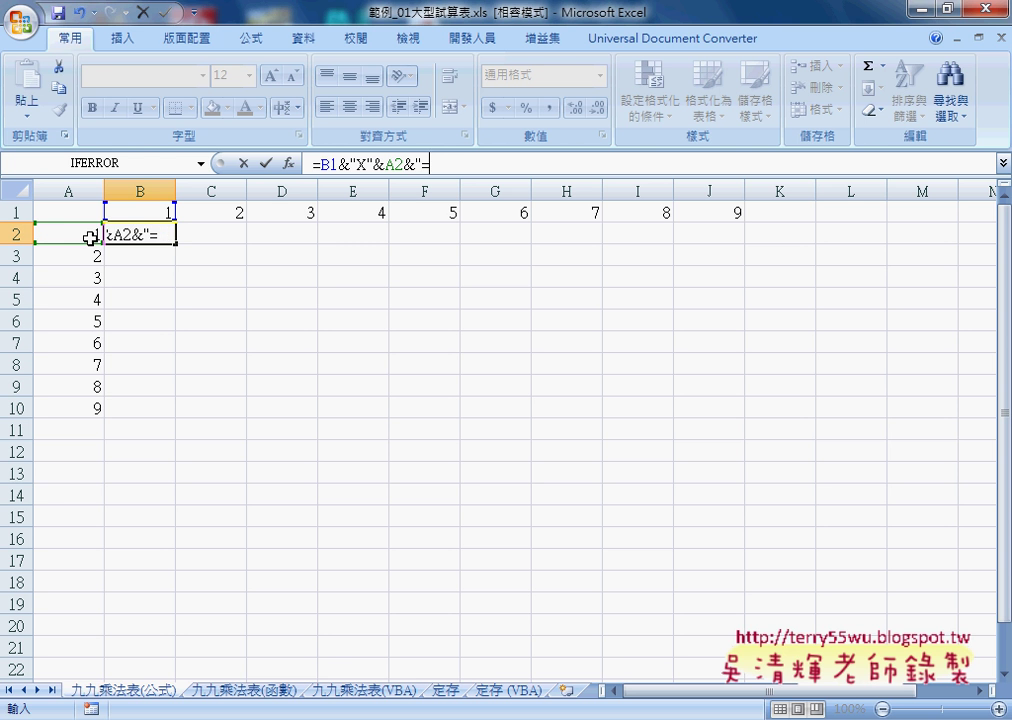
pyautogui.write('"&')
pyautogui.click(154, 208)
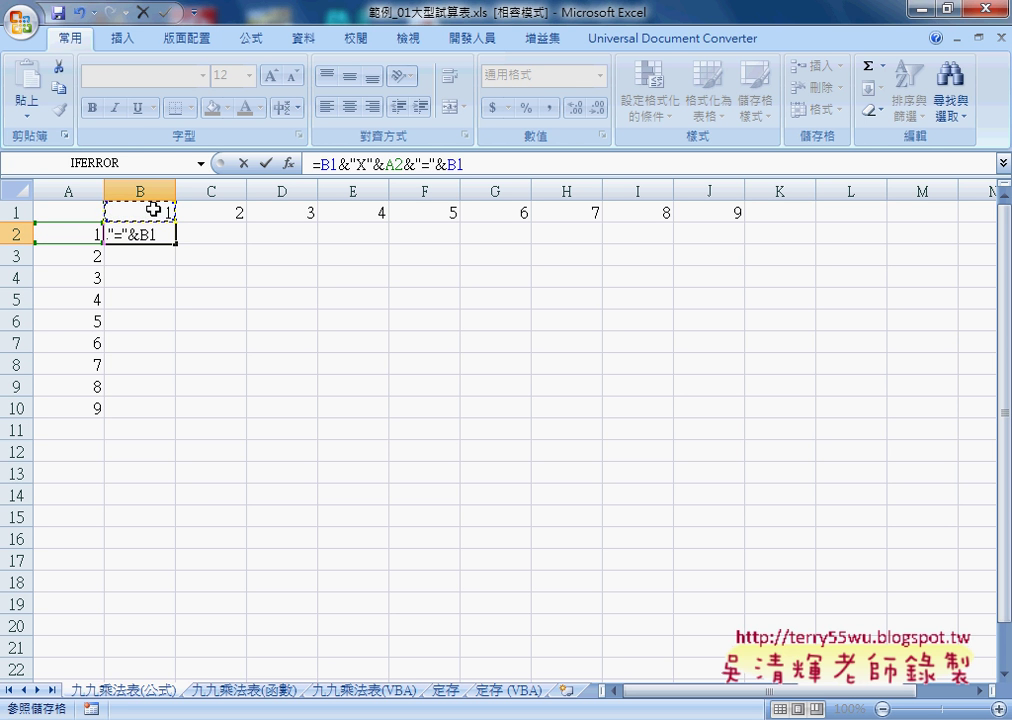
pyautogui.write('*')
pyautogui.click(80, 232)
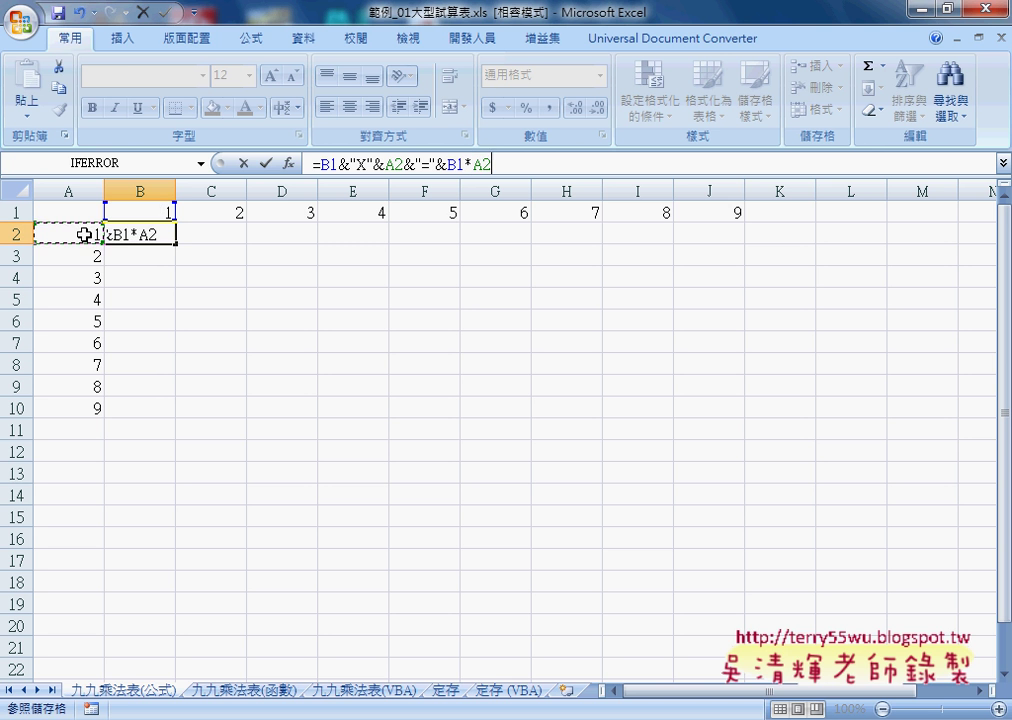
pyautogui.click(266, 164)
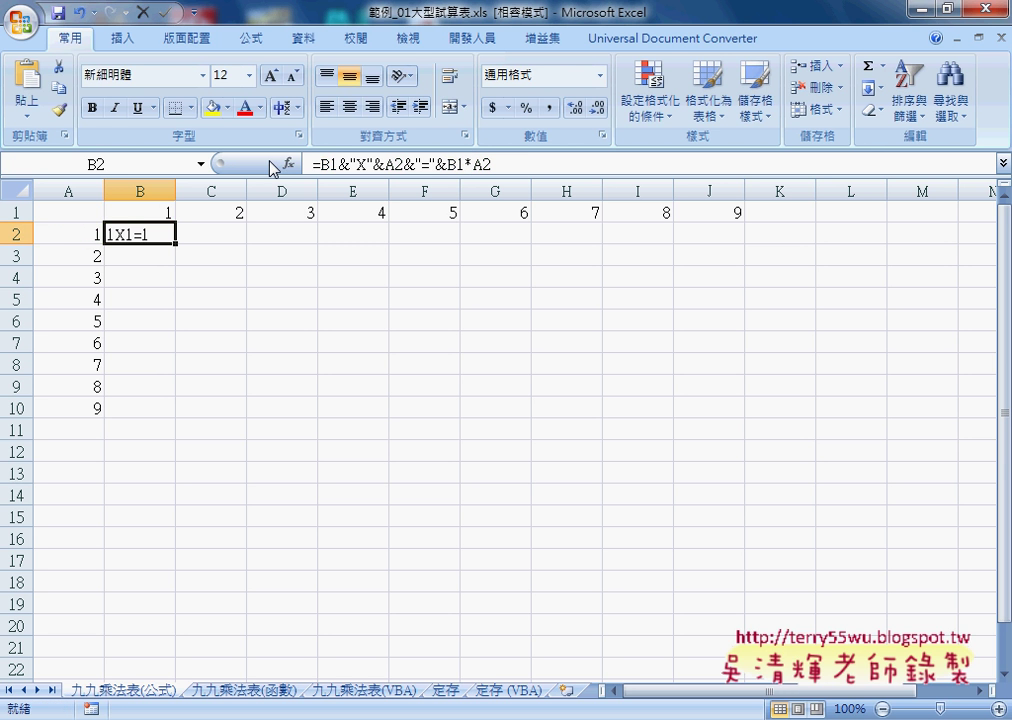
pyautogui.click(349, 106)
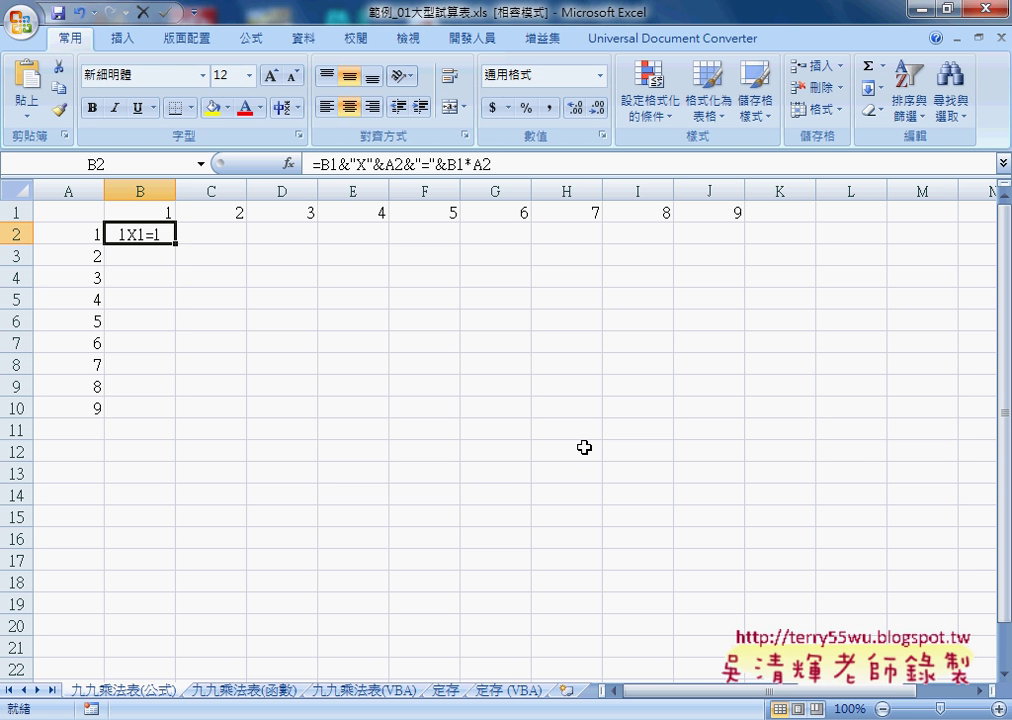
# Step: Fill B2's formula down to B10, then check B1 and B2 to see why B3:B10 show #VALUE!
pyautogui.moveTo(175, 243); pyautogui.dragTo(178, 410)
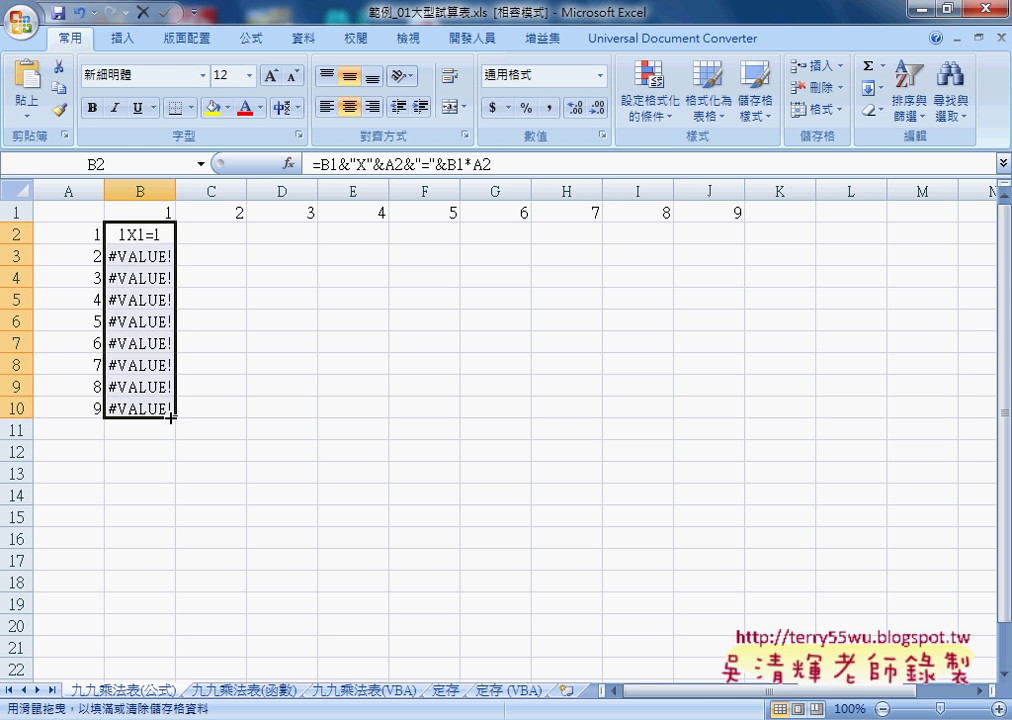
pyautogui.click(146, 210)
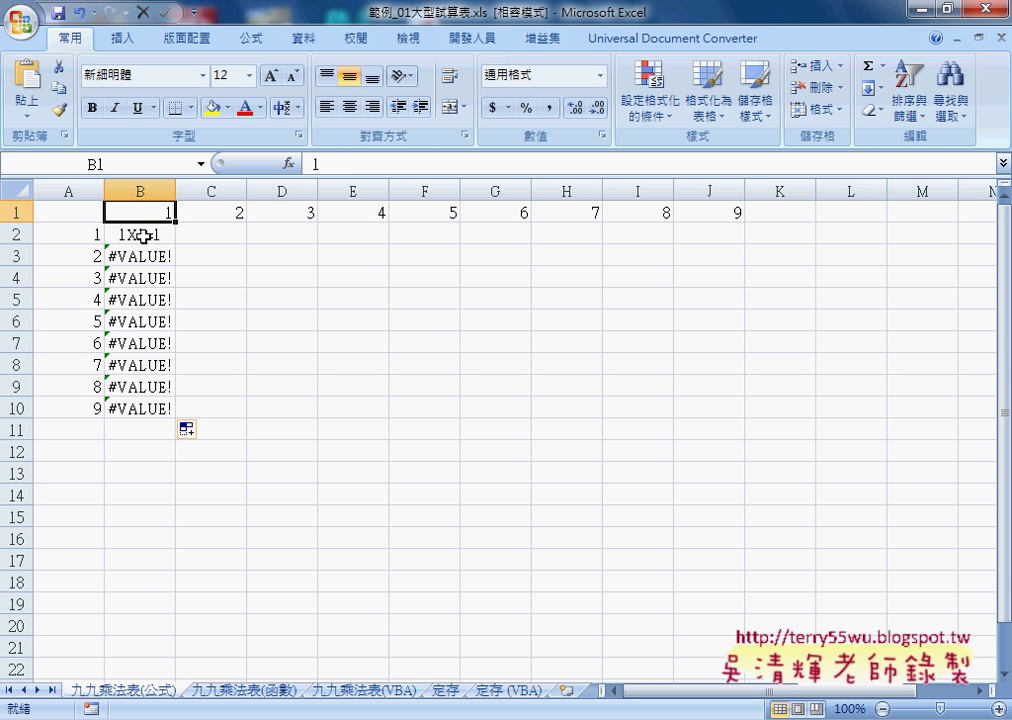
pyautogui.click(144, 235)
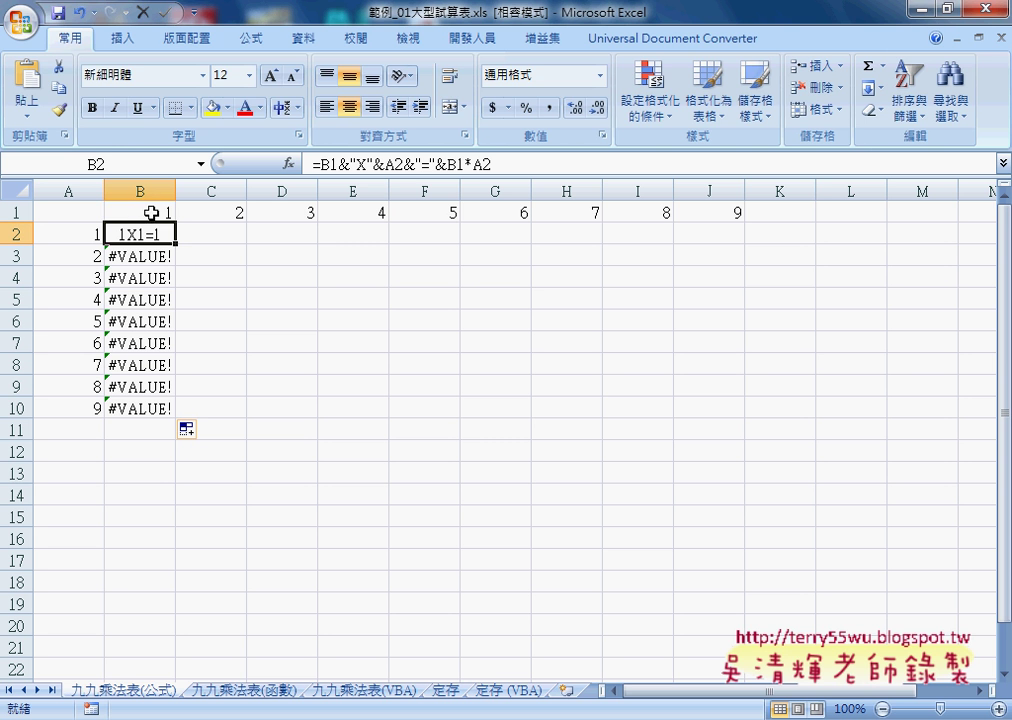
# Step: Change both B1 references in B2 to B$1 and refill down to B10, giving 1X1=1 through 1X9=9
pyautogui.click(332, 164)
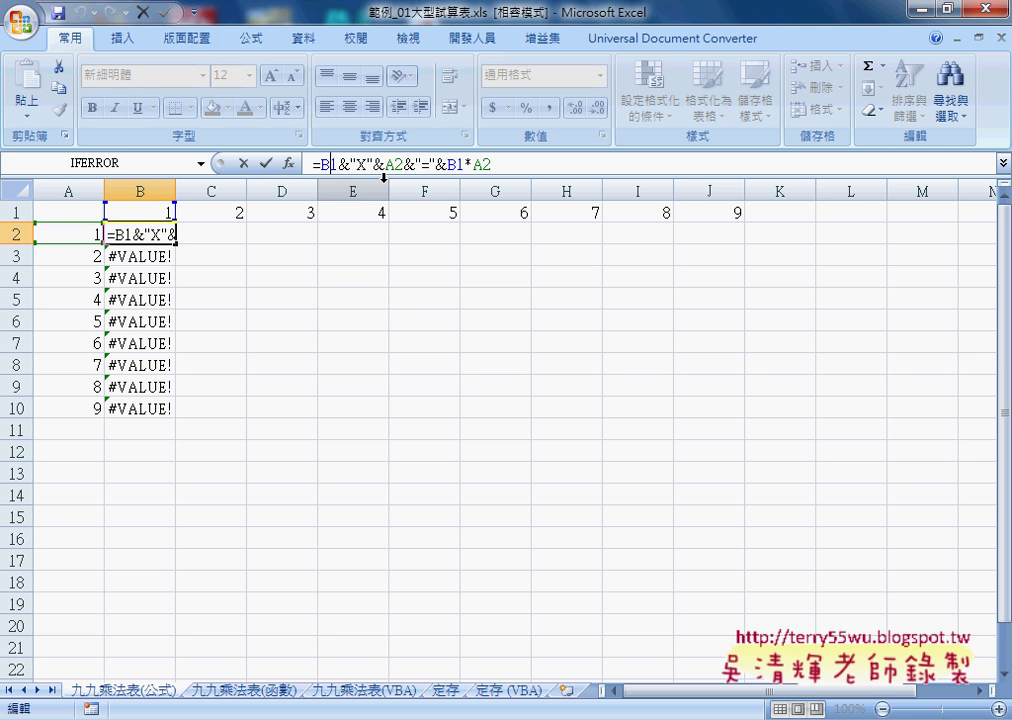
pyautogui.write('$')
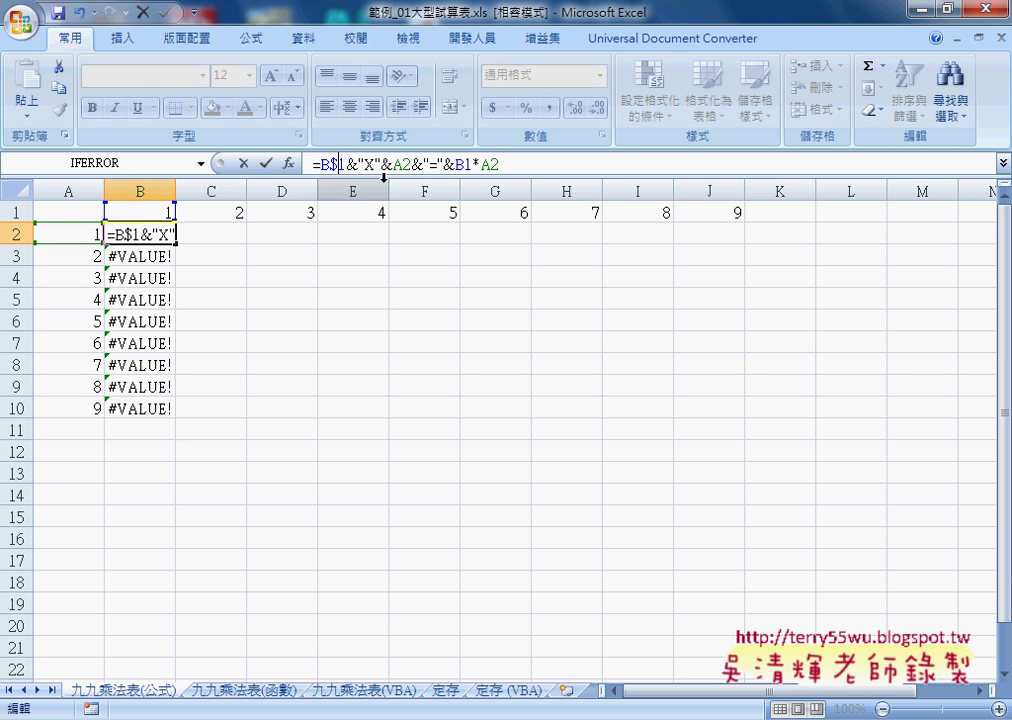
pyautogui.click(464, 165)
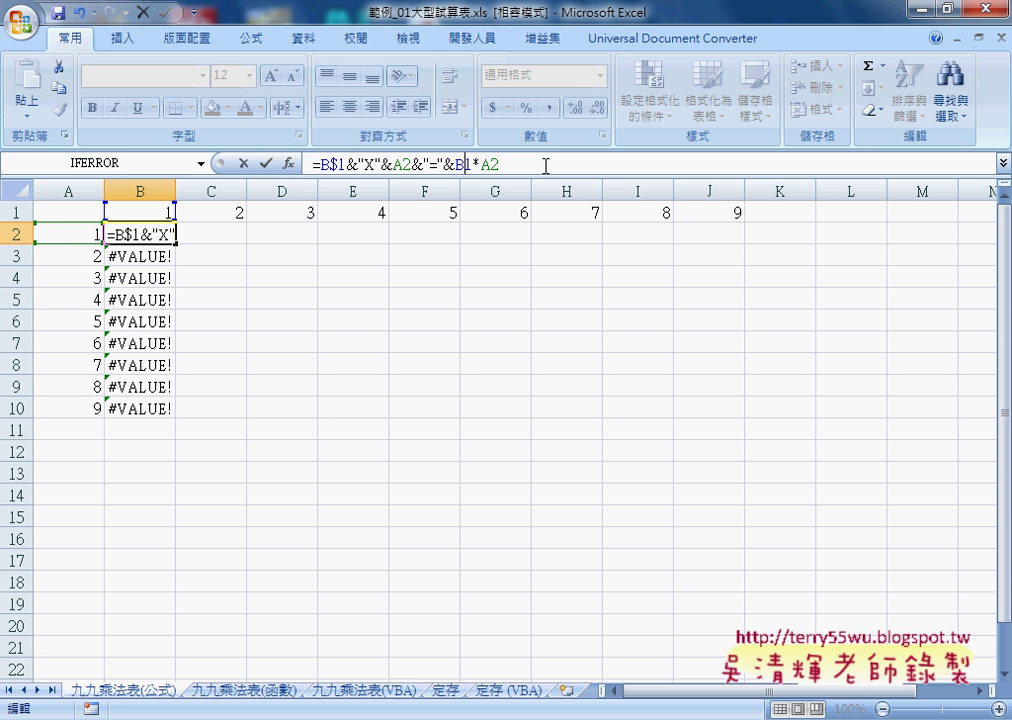
pyautogui.write('$')
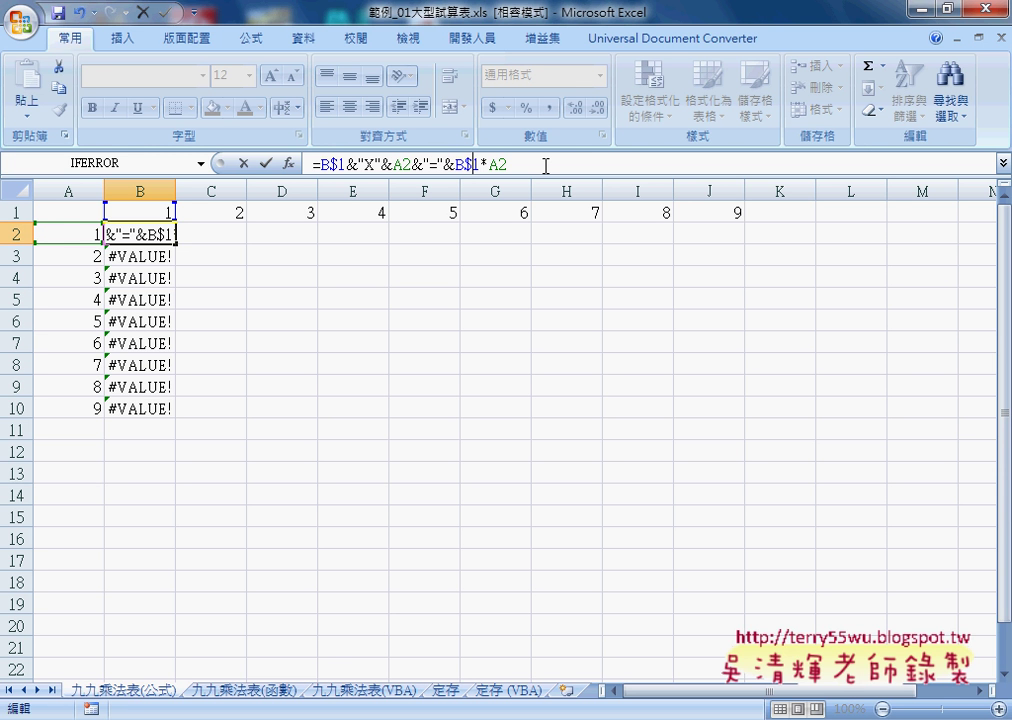
pyautogui.click(266, 163)
pyautogui.moveTo(175, 245); pyautogui.dragTo(170, 409)
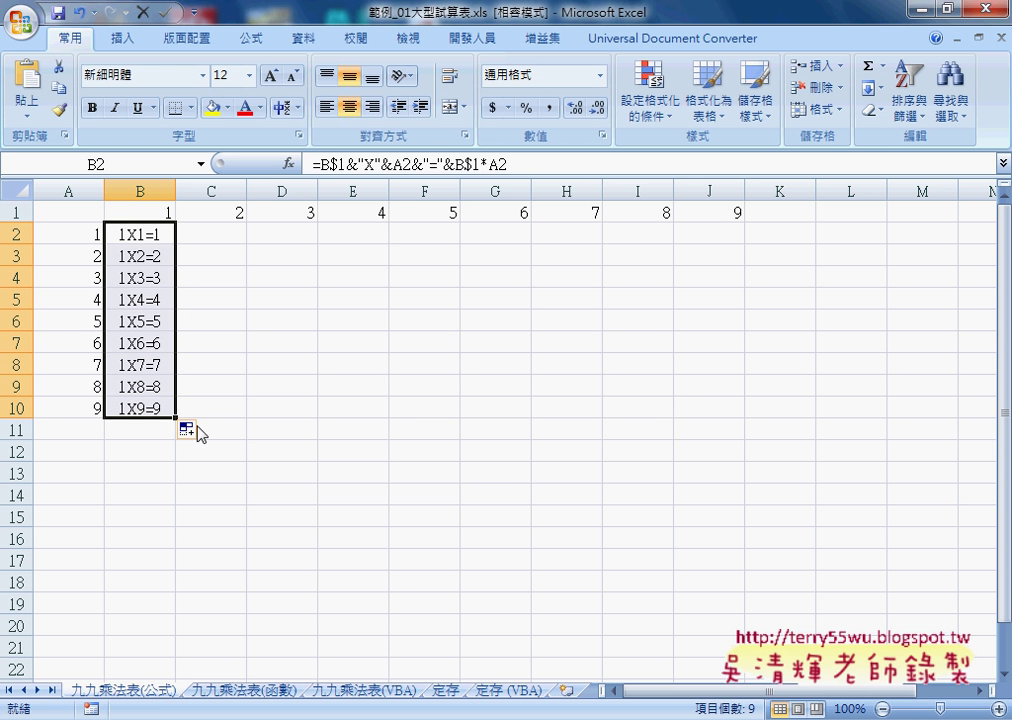
# Step: Fill B2:B10 across to column J, then compare the C2 and D2 formulas to find the shifted A2 reference
pyautogui.moveTo(175, 417); pyautogui.dragTo(735, 444)
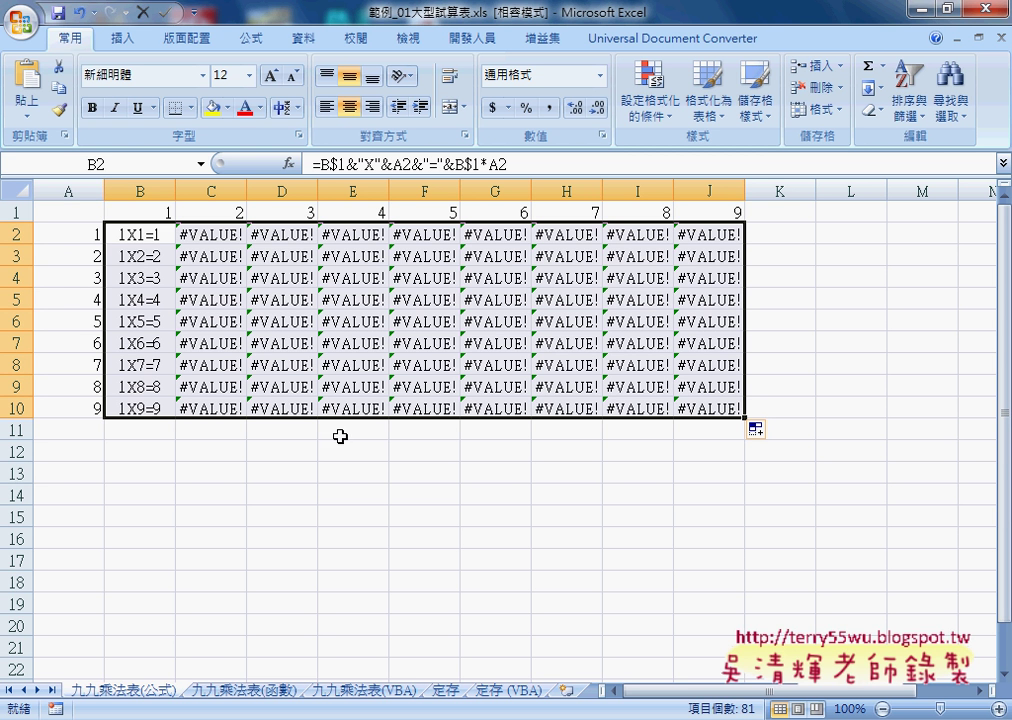
pyautogui.click(155, 239)
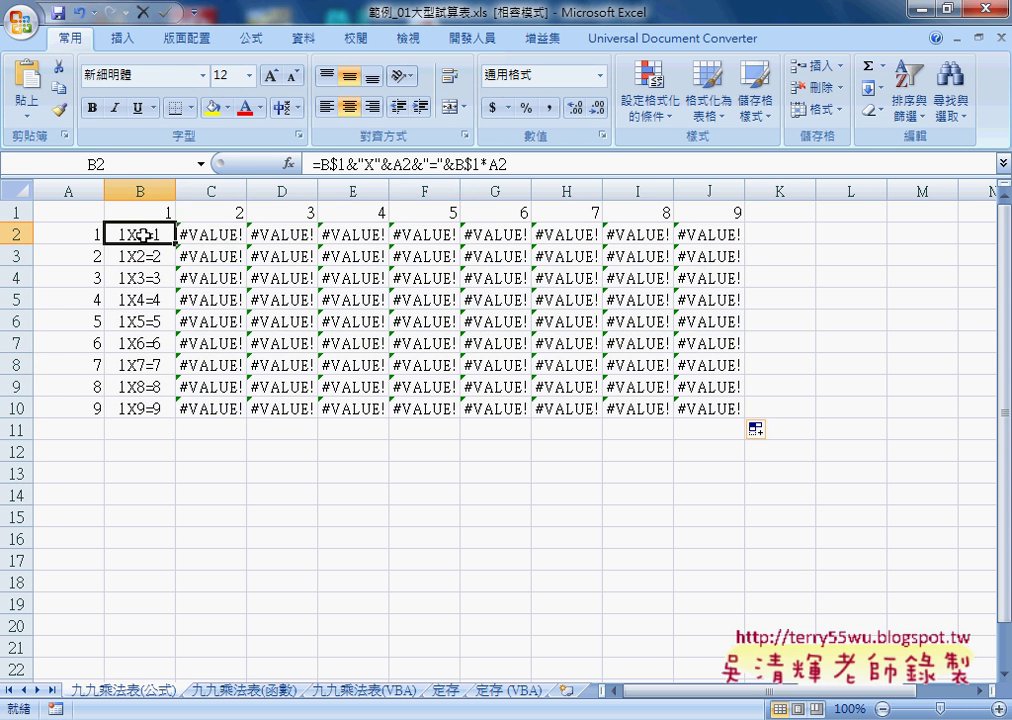
pyautogui.click(218, 237)
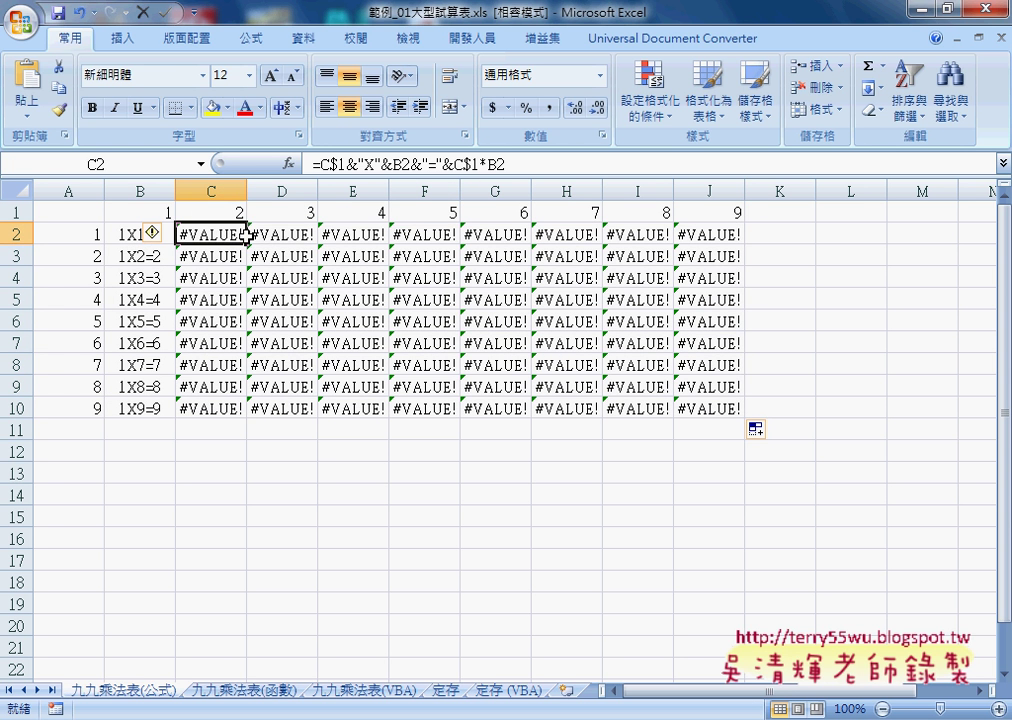
pyautogui.click(266, 236)
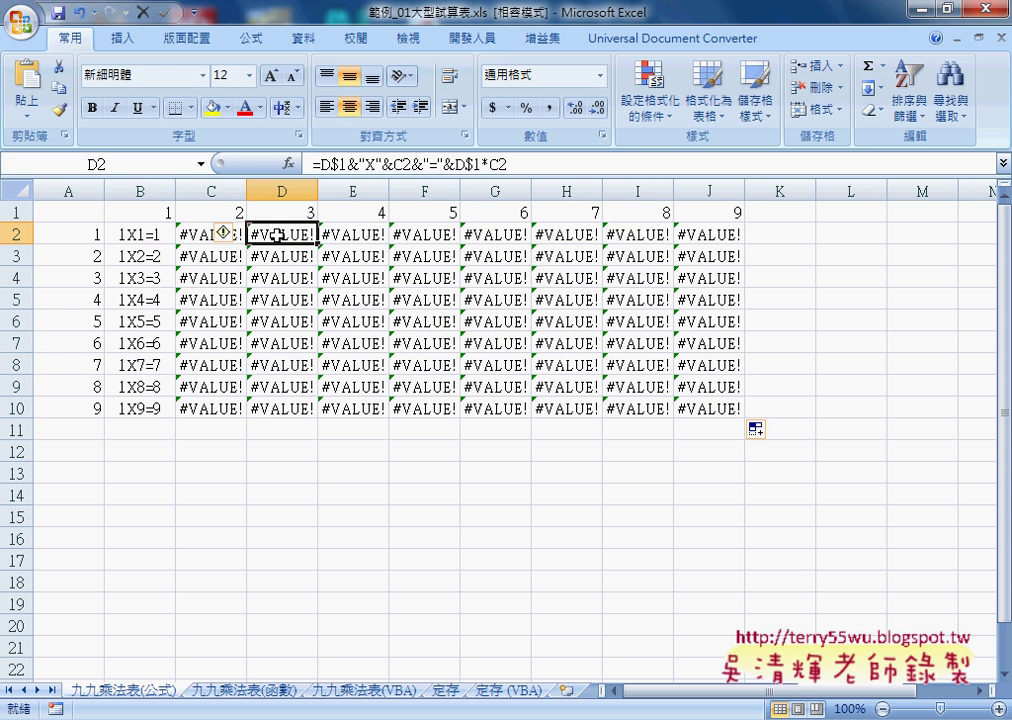
pyautogui.click(130, 232)
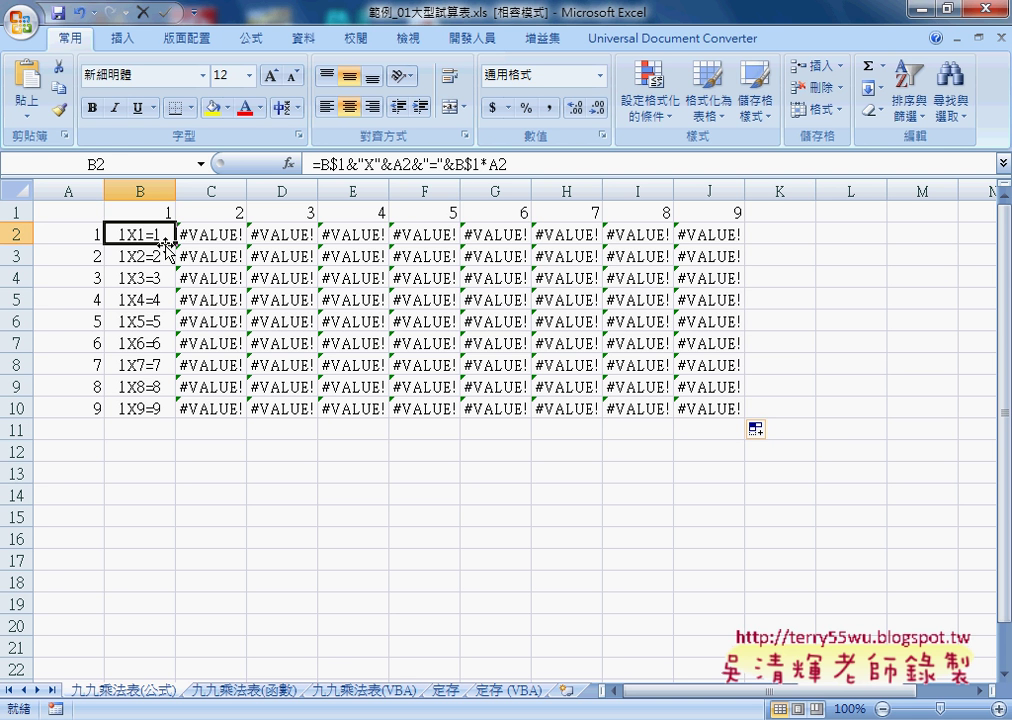
# Step: Lock column A as $A2 in B2's formula and refill B2:J10, giving 1X1=1 through 9X9=81
pyautogui.click(397, 163)
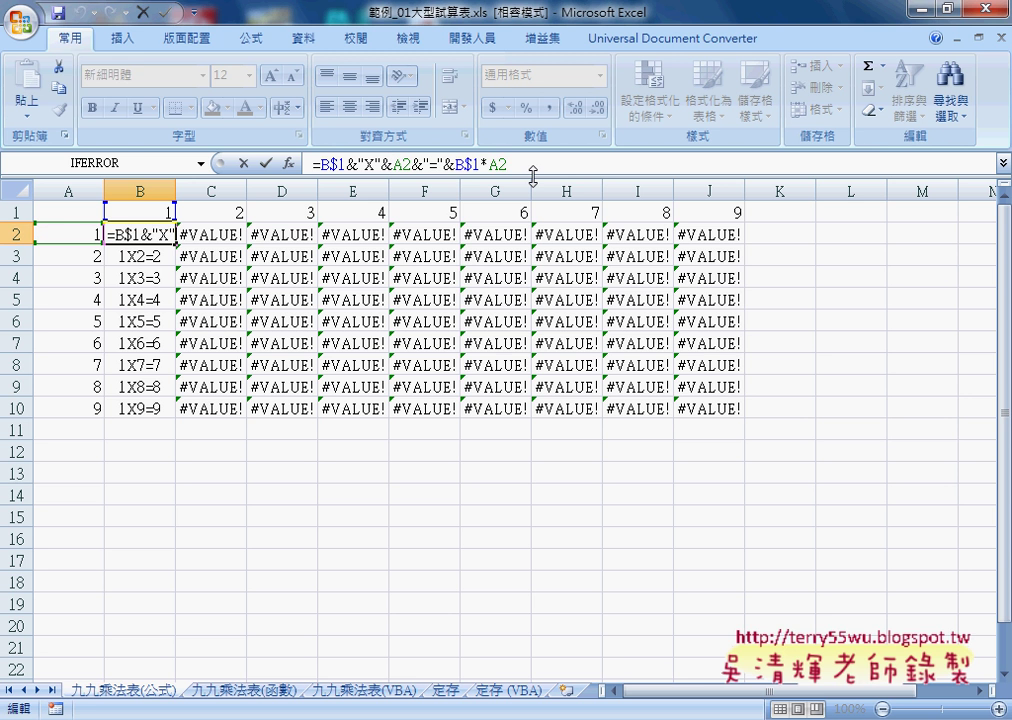
pyautogui.write('$')
pyautogui.press('End')
pyautogui.press('Left')
pyautogui.press('Left')
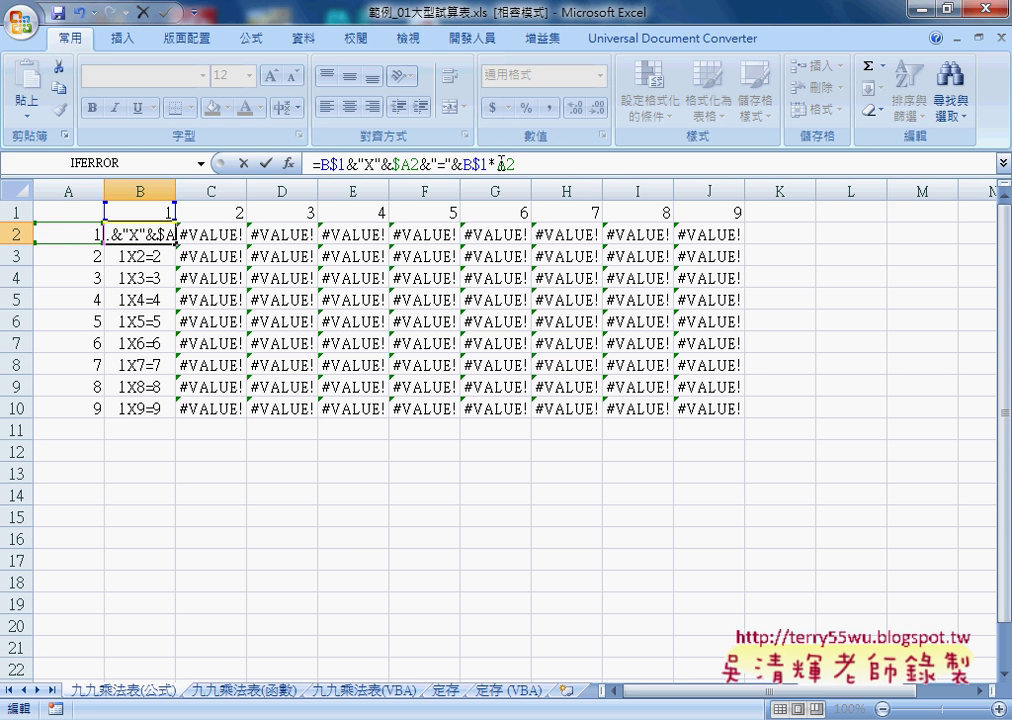
pyautogui.write('$')
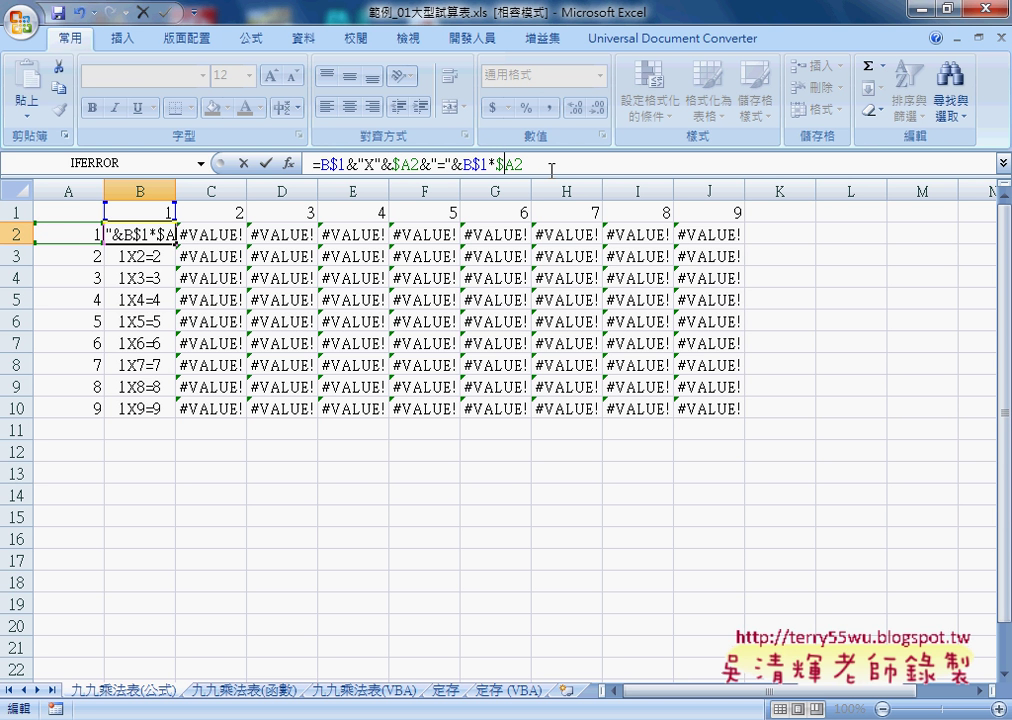
pyautogui.click(265, 163)
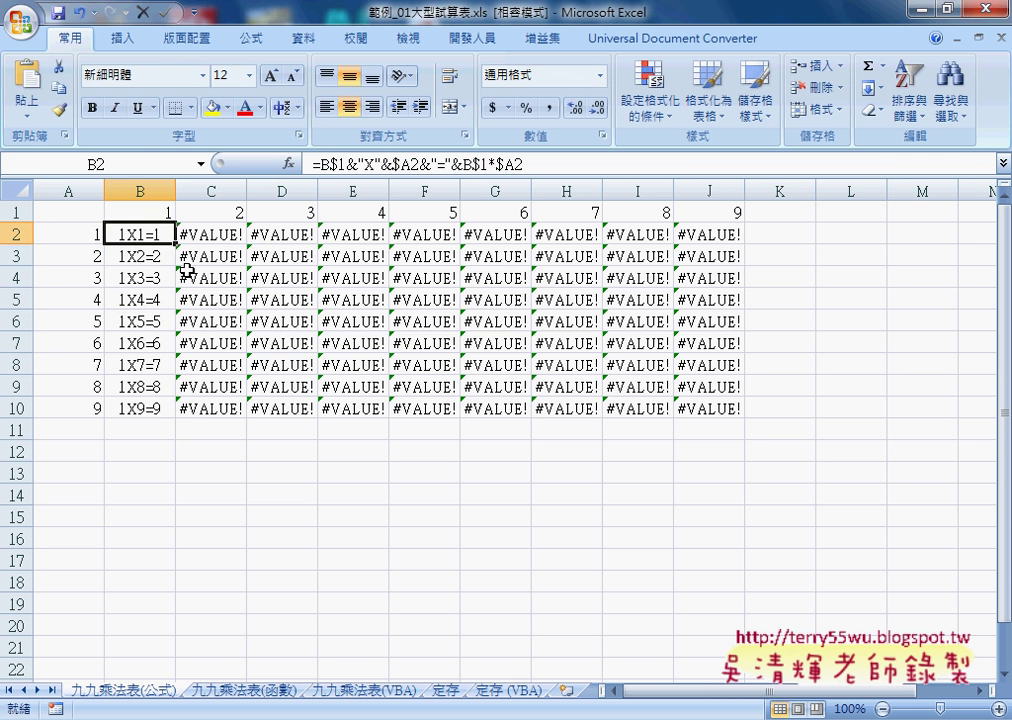
pyautogui.moveTo(176, 244)
pyautogui.mouseDown()
pyautogui.moveTo(176, 419)
pyautogui.moveTo(727, 421)
pyautogui.mouseUp()
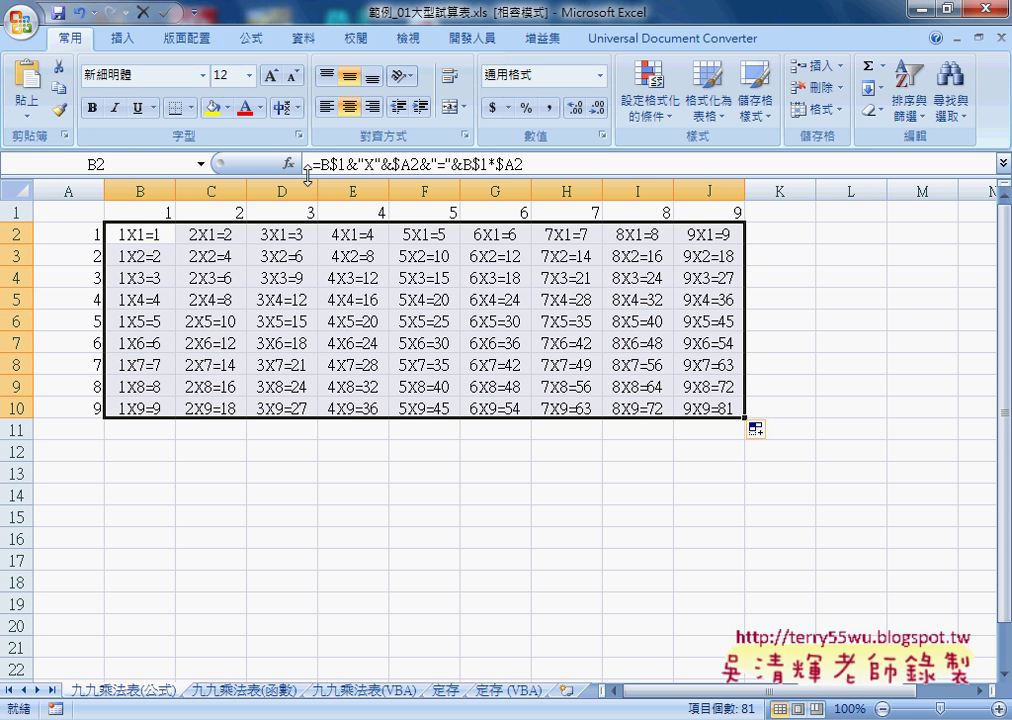
# Step: Highlight the $1 and $A mixed references in B2's formula, then cancel without changes
pyautogui.moveTo(329, 163); pyautogui.dragTo(346, 163)
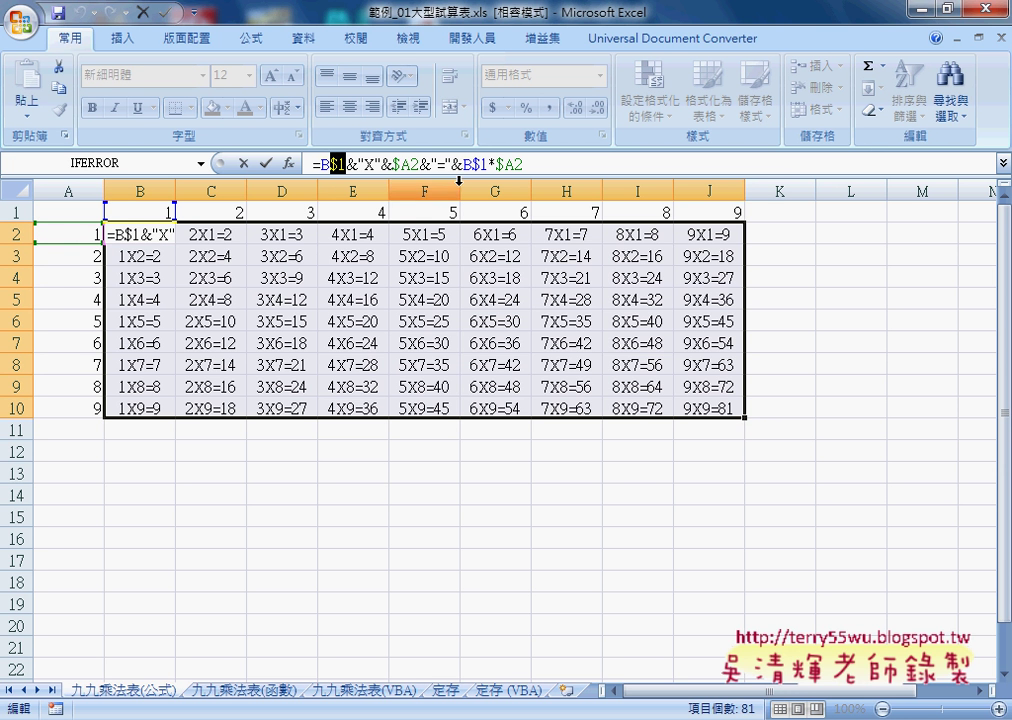
pyautogui.moveTo(392, 163); pyautogui.dragTo(410, 163)
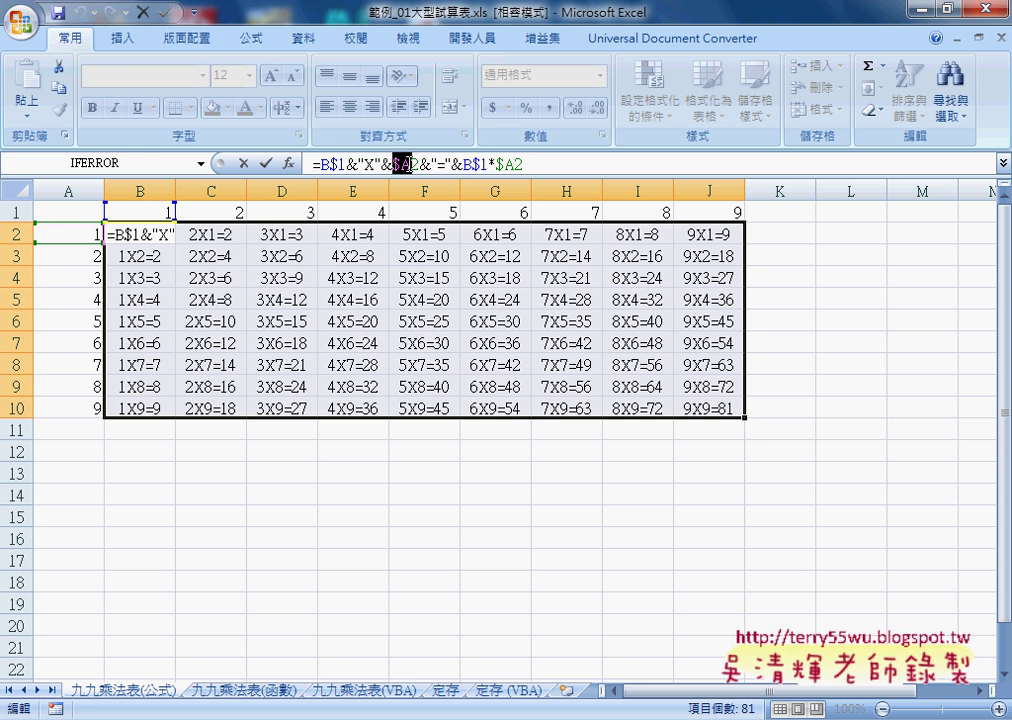
pyautogui.click(243, 163)
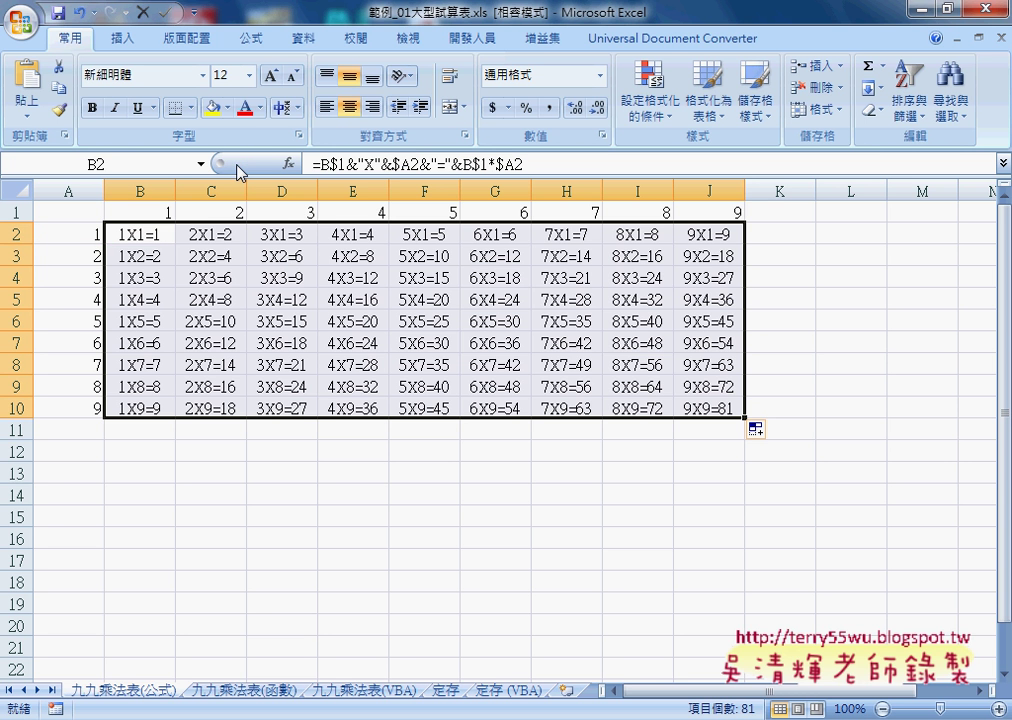
# Step: Compare the empty 九九乘法表(函數) sheet with the row 1 and column A headers on 九九乘法表(公式), ending on 九九乘法表(函數)
pyautogui.click(253, 698)
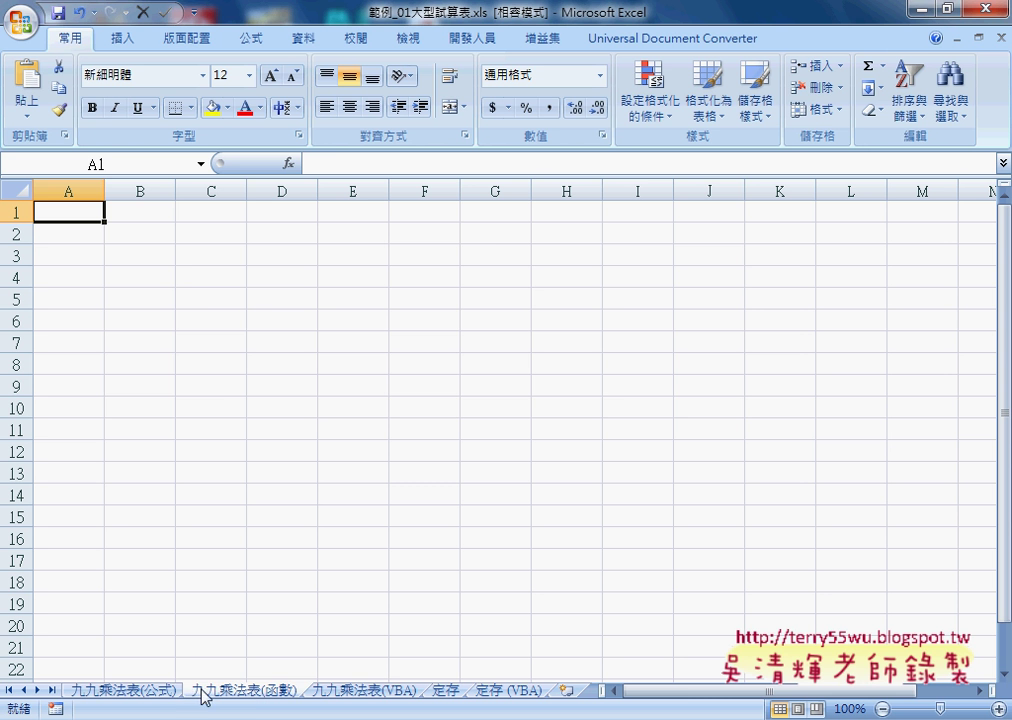
pyautogui.click(135, 698)
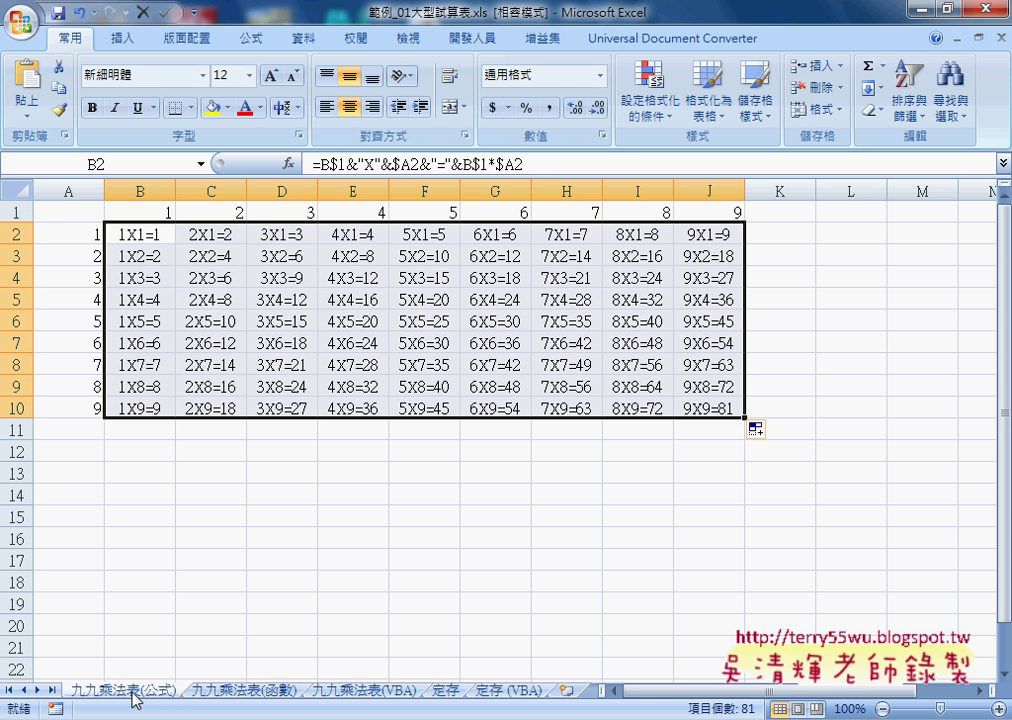
pyautogui.moveTo(142, 212); pyautogui.dragTo(718, 215)
pyautogui.moveTo(88, 241); pyautogui.dragTo(81, 406)
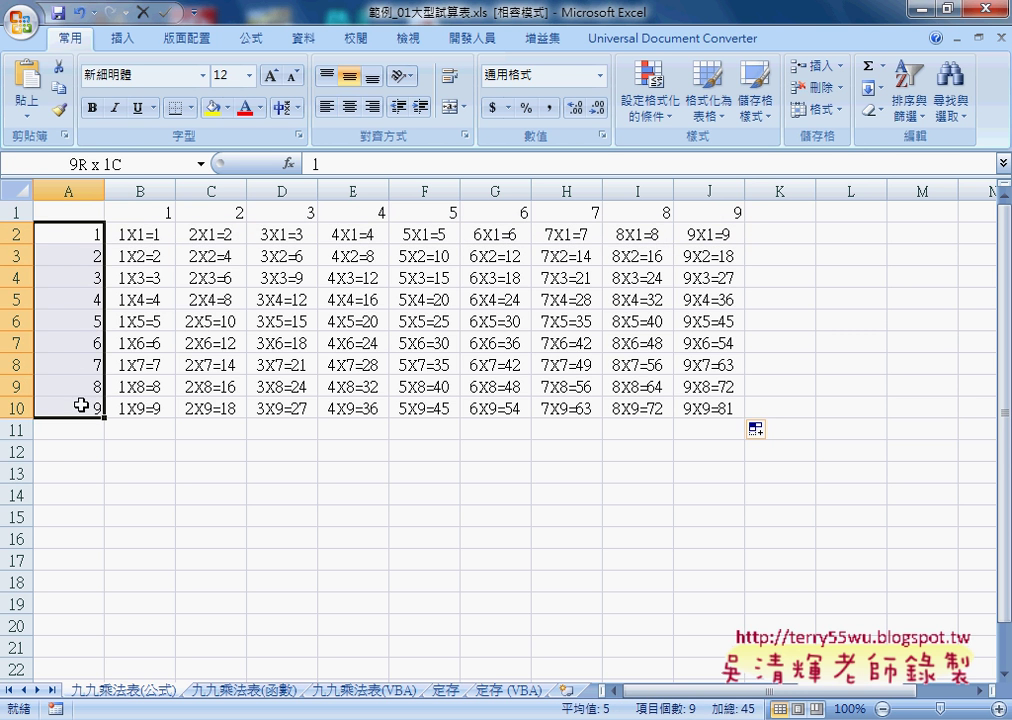
pyautogui.click(253, 690)
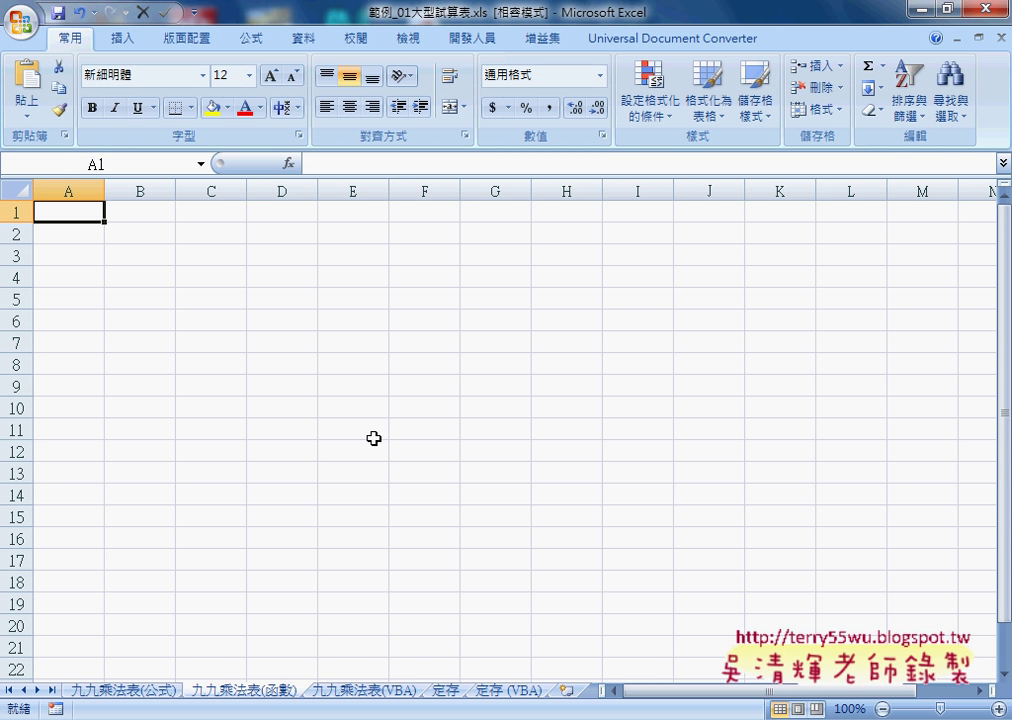
# Step: Insert the COLUMN() function into A1 from the 檢視與參照 category, with no argument
pyautogui.click(289, 163)
pyautogui.click(690, 279)
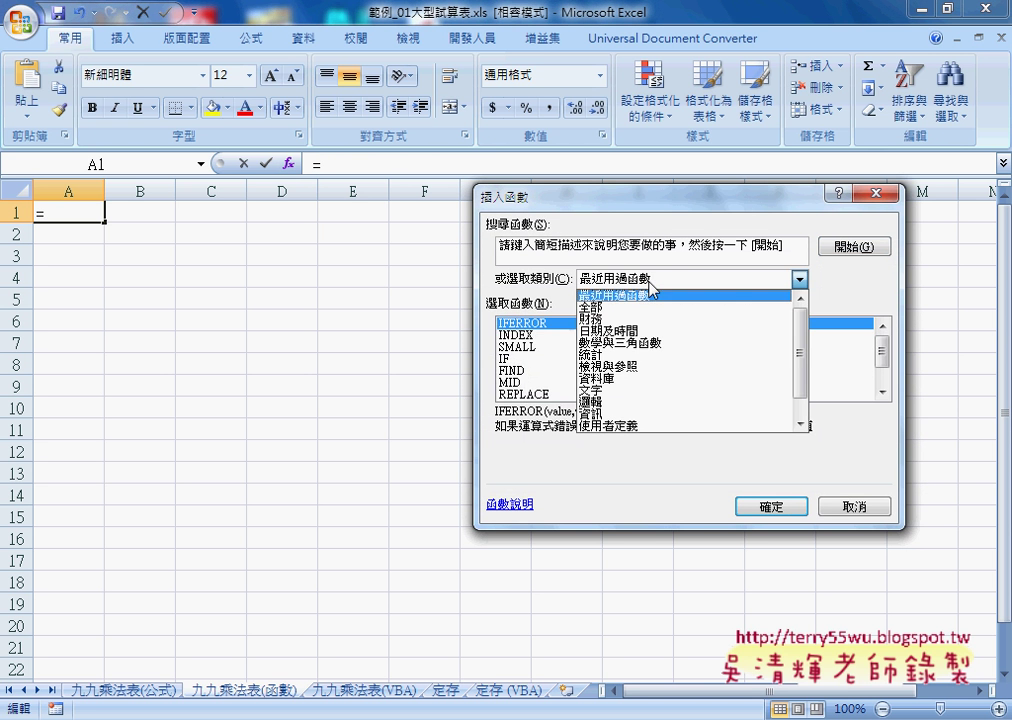
pyautogui.click(662, 366)
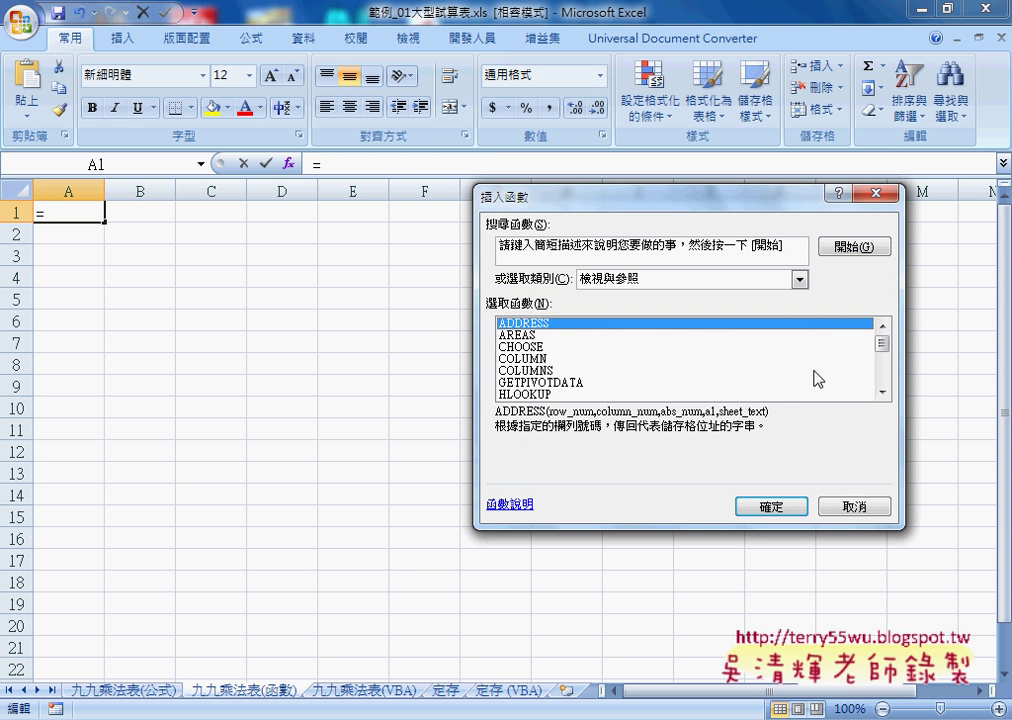
pyautogui.click(565, 359)
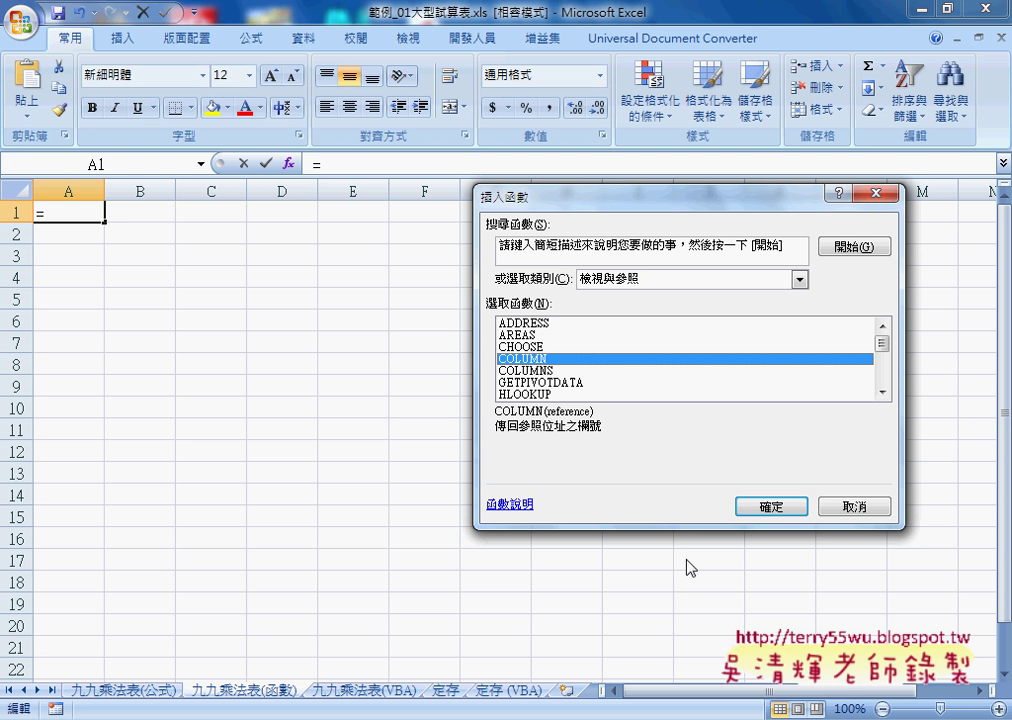
pyautogui.click(788, 513)
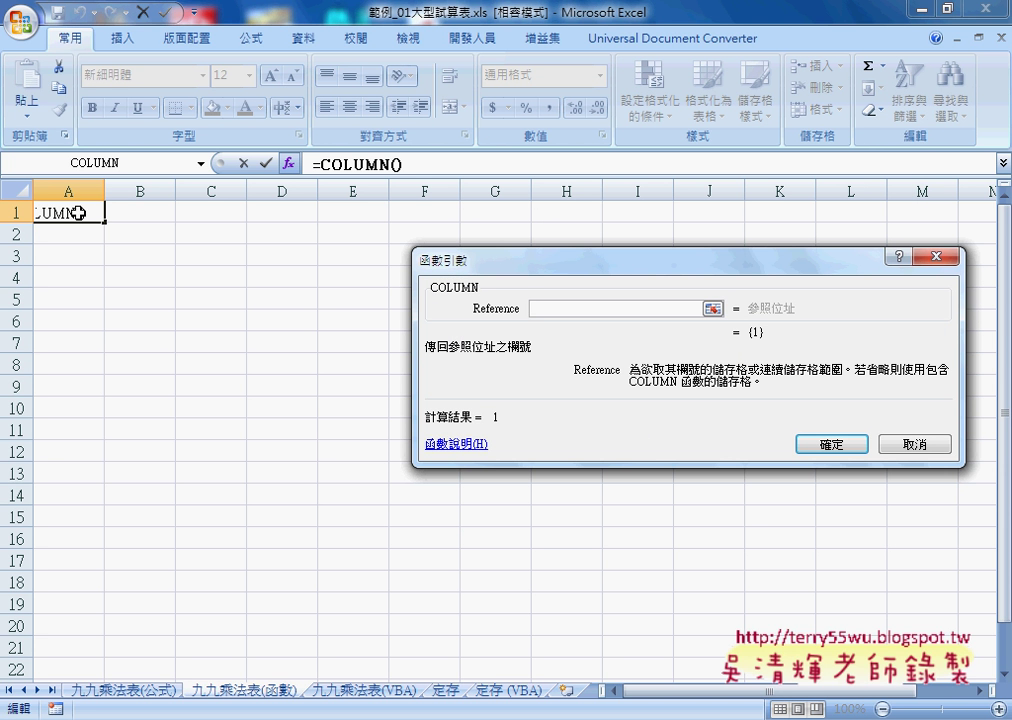
pyautogui.click(811, 441)
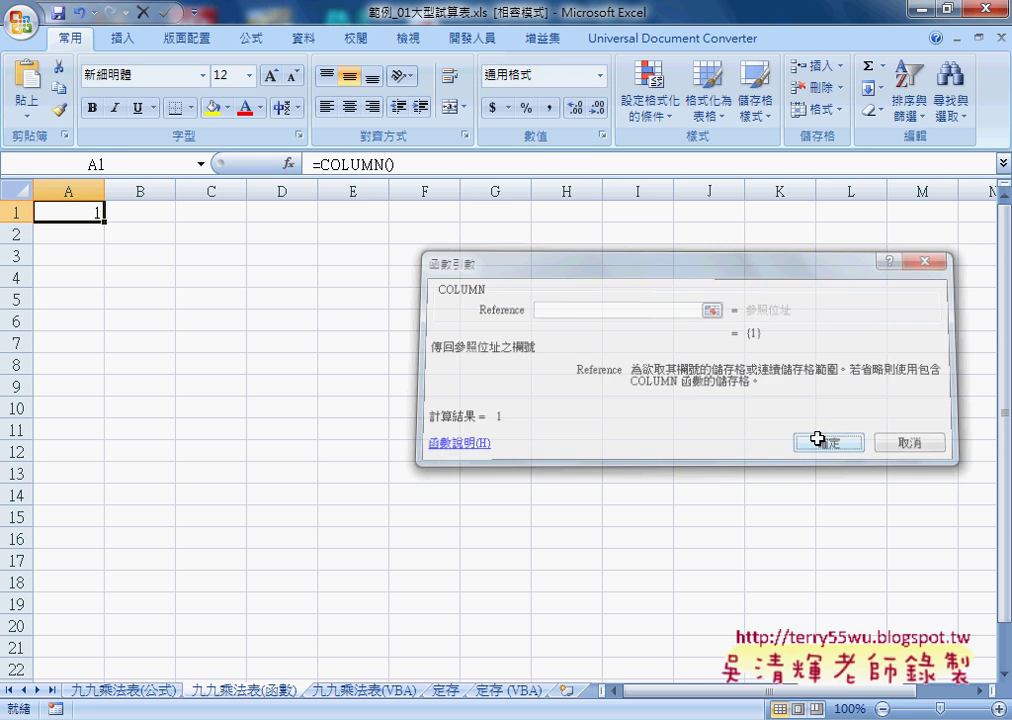
# Step: Complete A1's formula as =COLUMN()&"X"&ROW()&"="&COLUMN()*ROW() so it shows 1X1=1
pyautogui.click(418, 164)
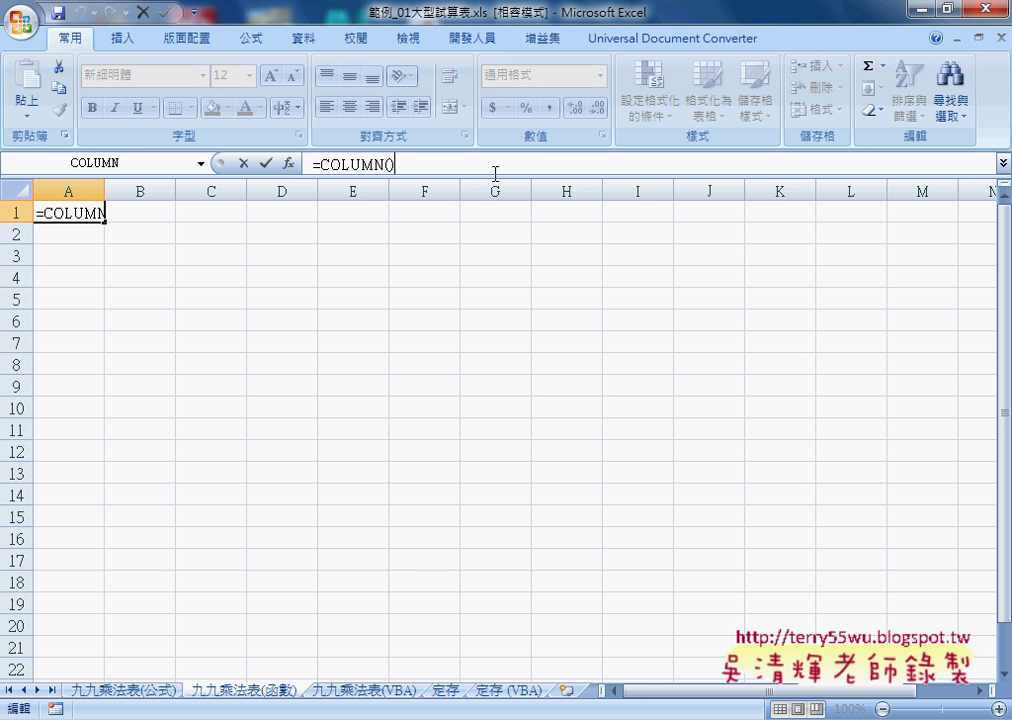
pyautogui.write('&')
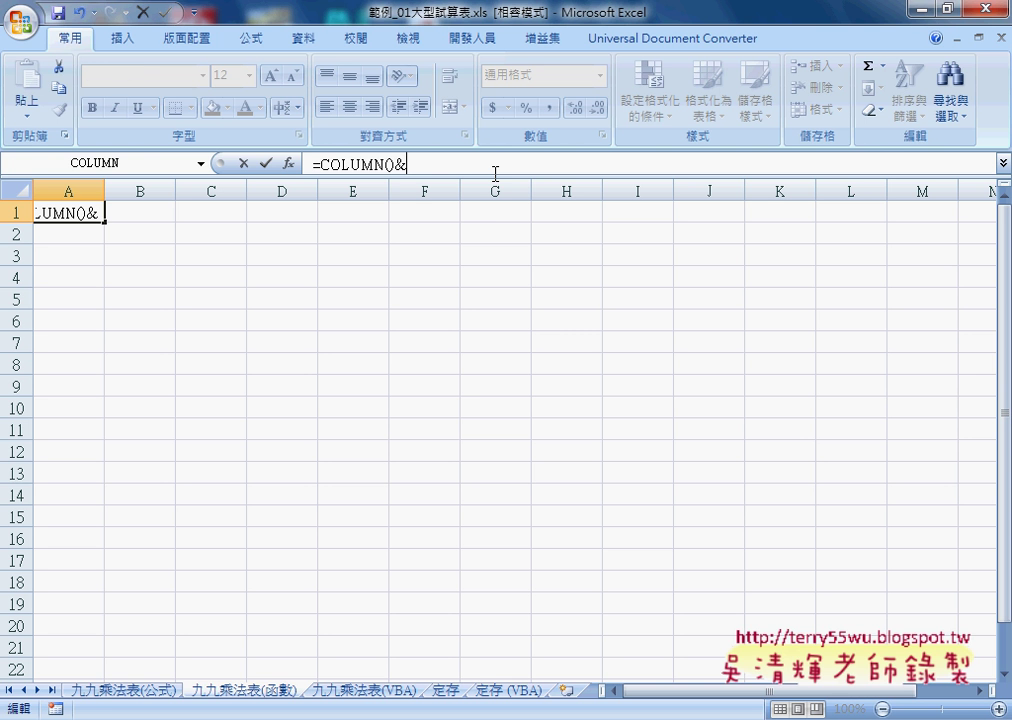
pyautogui.write('"X"')
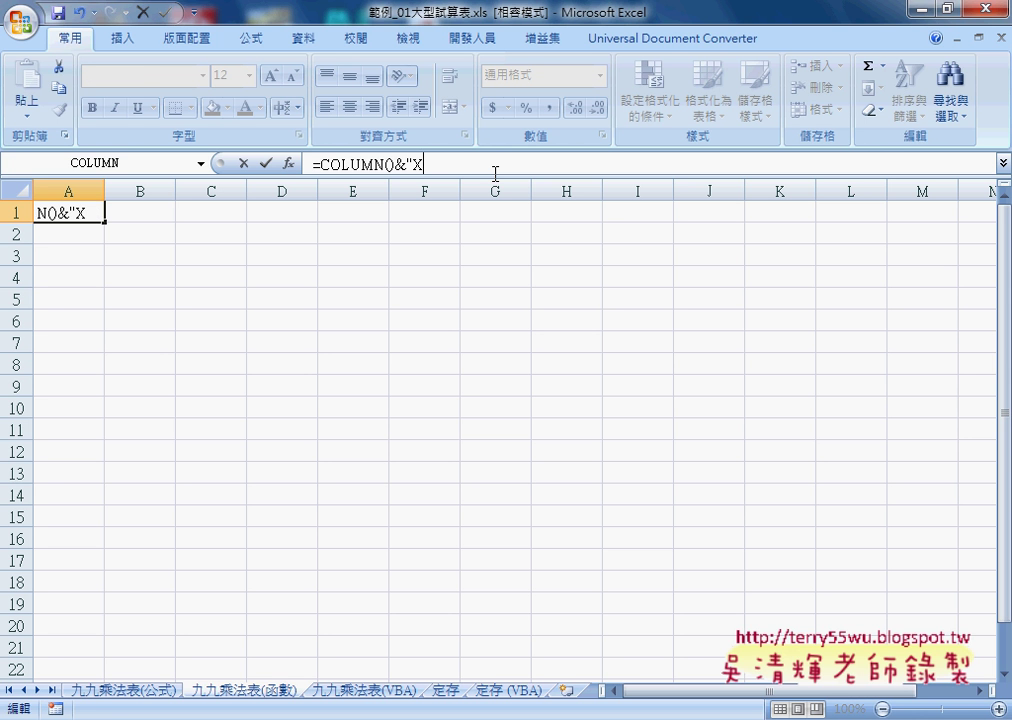
pyautogui.write('&')
pyautogui.write('row')
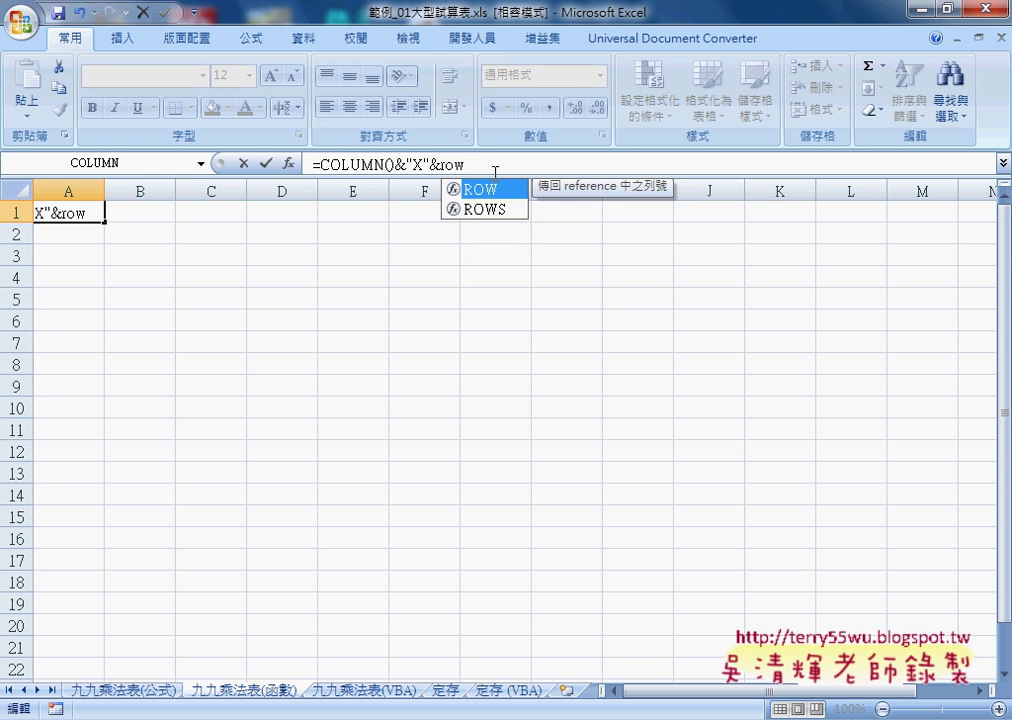
pyautogui.write('()')
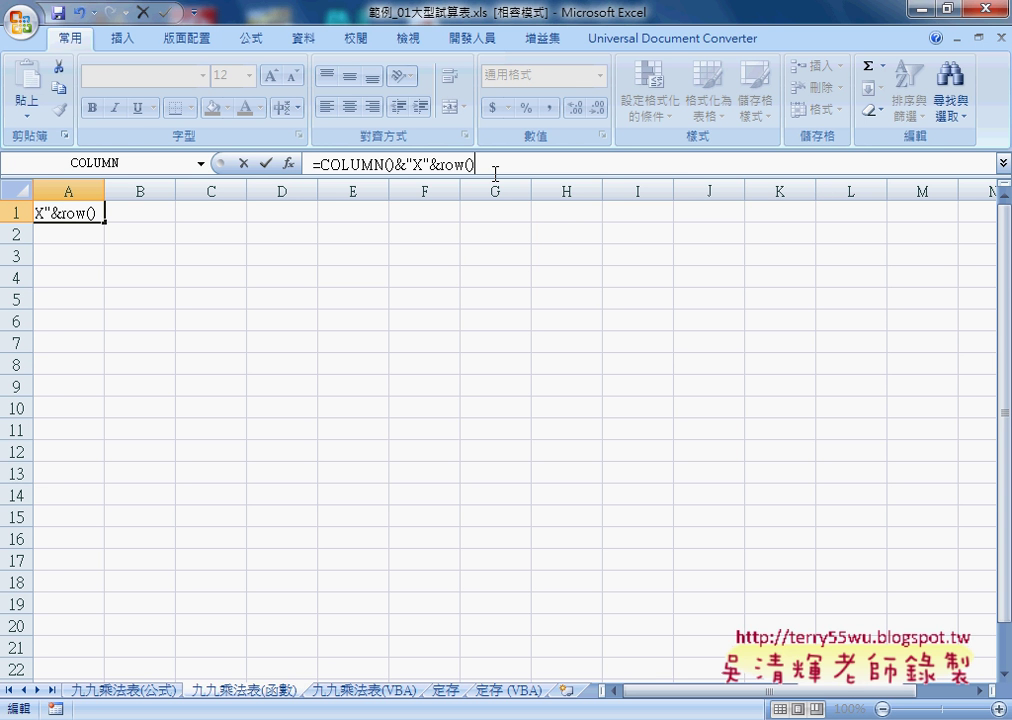
pyautogui.write('&')
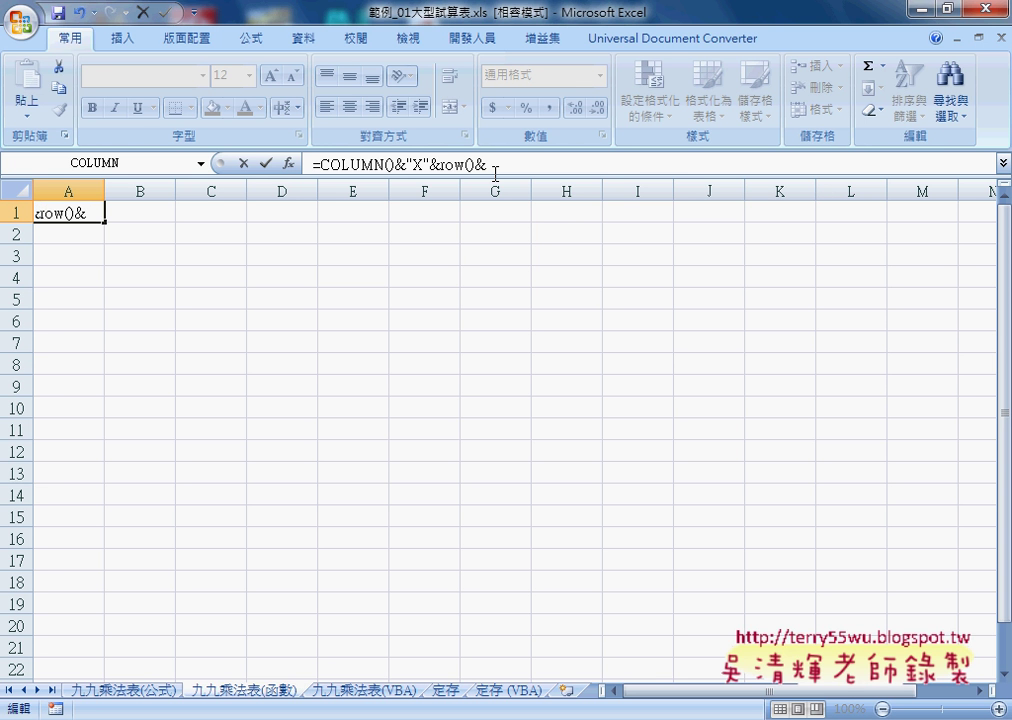
pyautogui.write('"=')
pyautogui.write('"&')
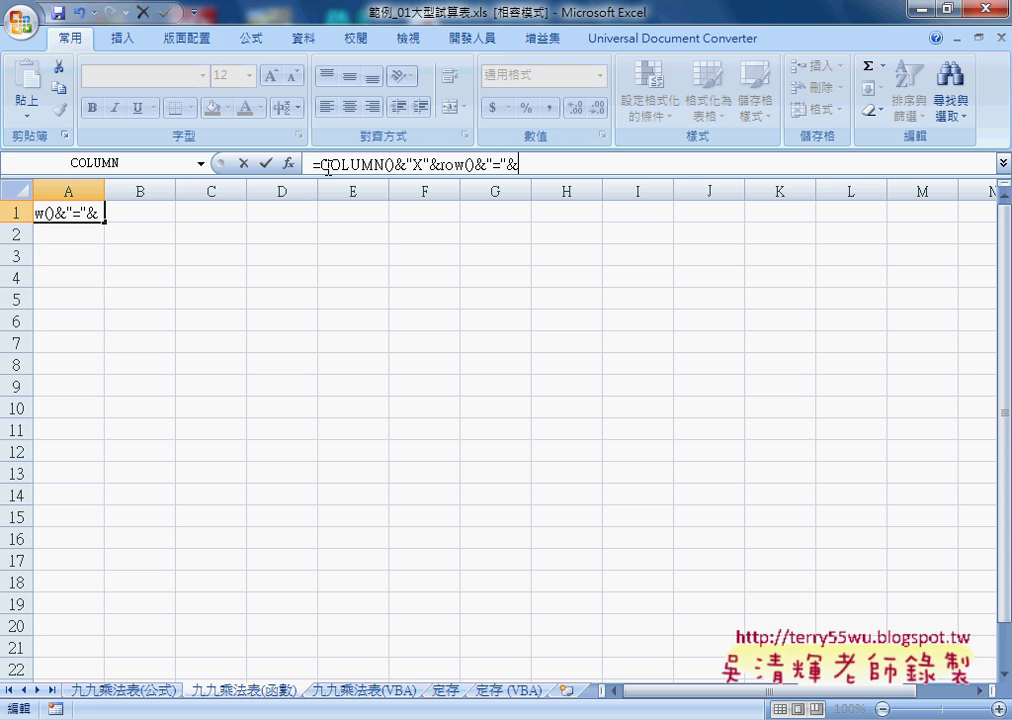
pyautogui.moveTo(320, 165); pyautogui.dragTo(476, 163)
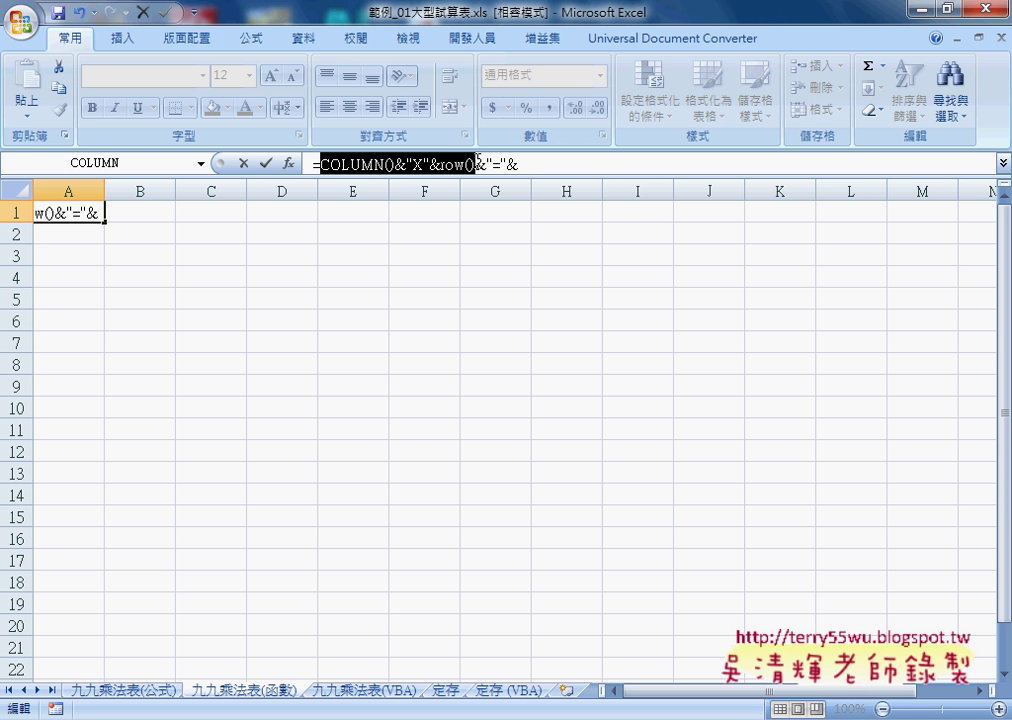
pyautogui.hotkey('ctrl', 'c')
pyautogui.click(543, 165)
pyautogui.hotkey('ctrl', 'v')
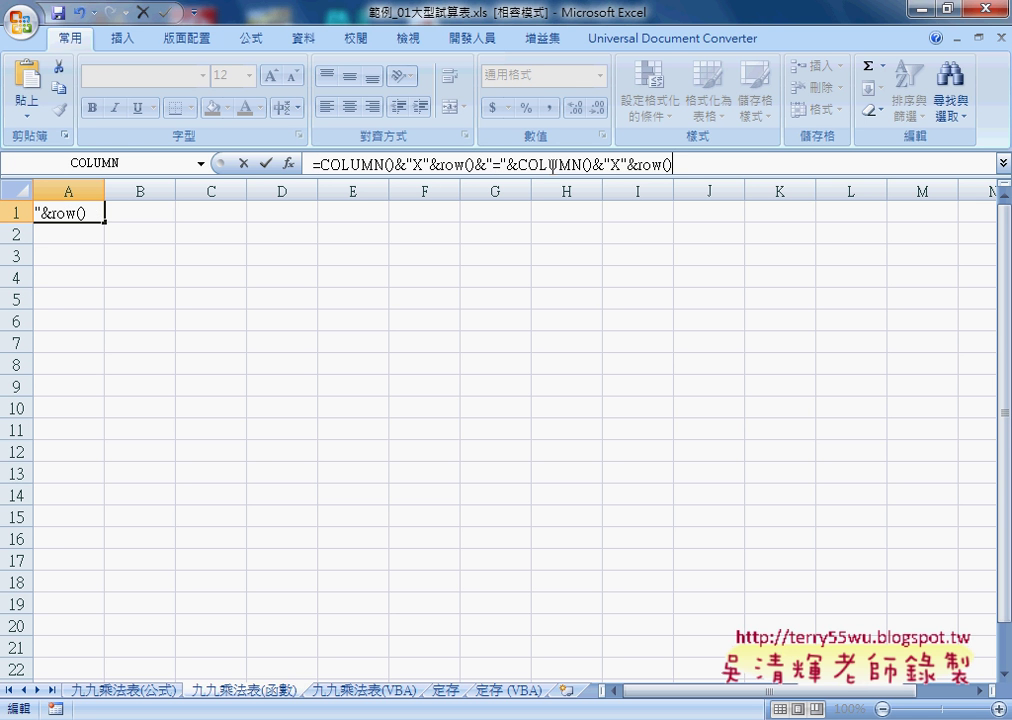
pyautogui.moveTo(592, 165); pyautogui.dragTo(640, 165)
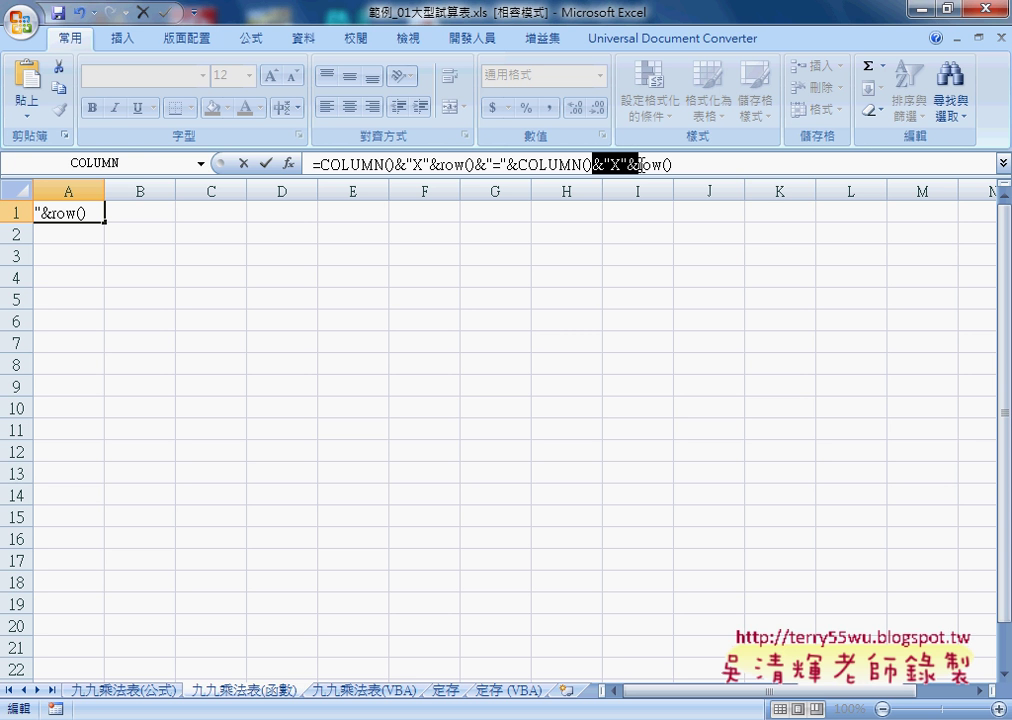
pyautogui.write('*')
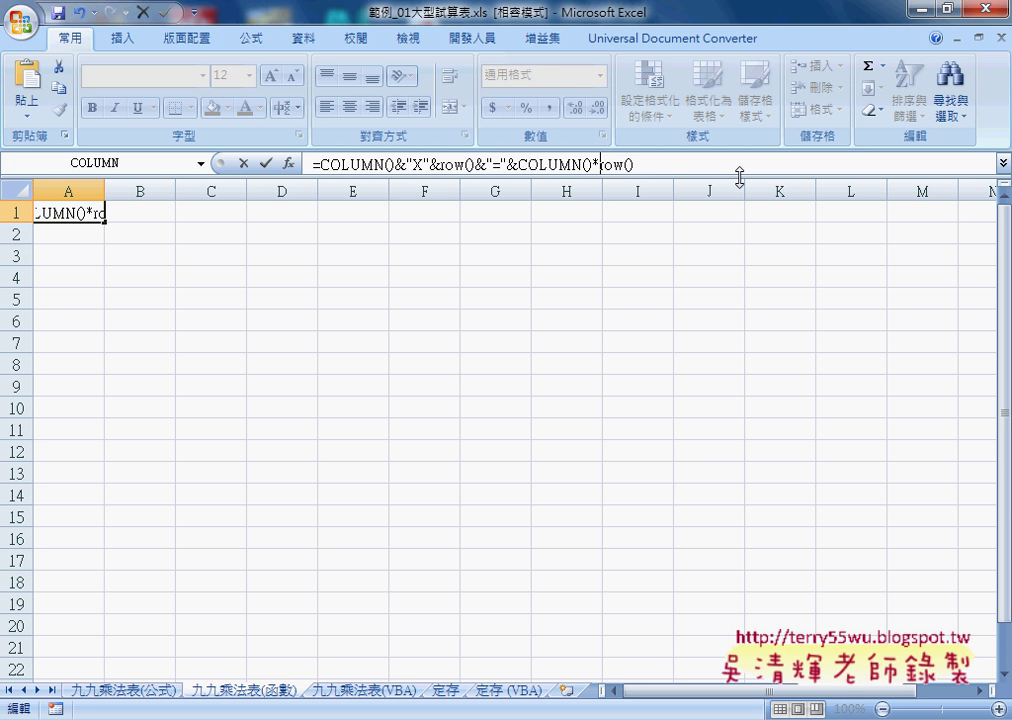
pyautogui.click(266, 163)
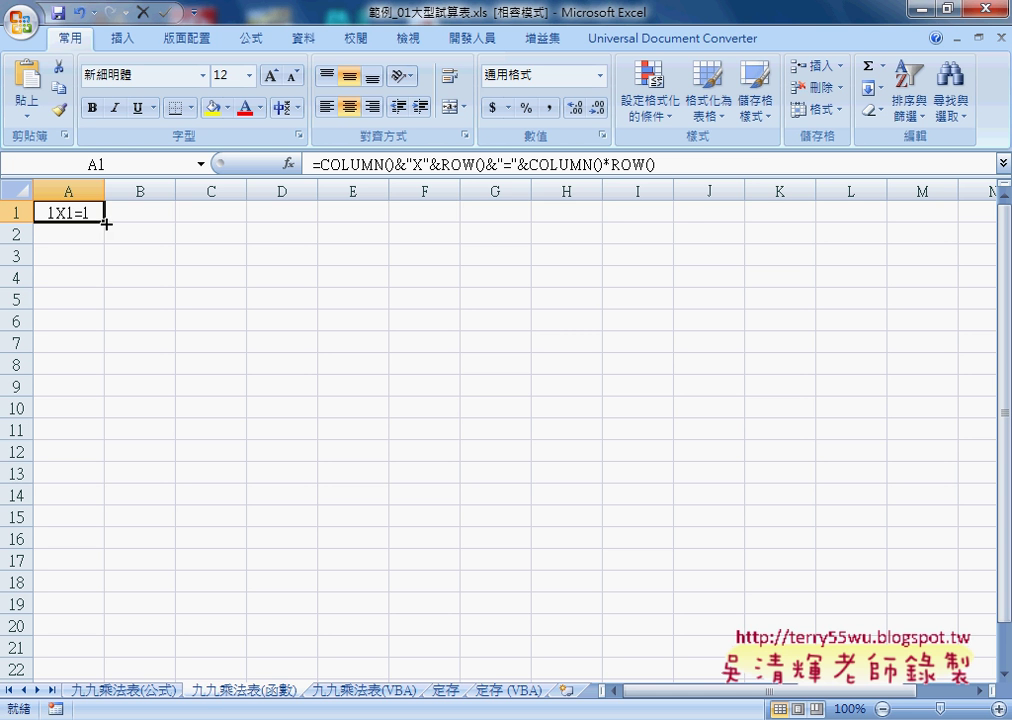
# Step: Fill A1's formula over A1:I9, producing 1X1=1 through 9X9=81
pyautogui.moveTo(104, 224)
pyautogui.mouseDown()
pyautogui.moveTo(650, 215)
pyautogui.moveTo(678, 398)
pyautogui.mouseUp()
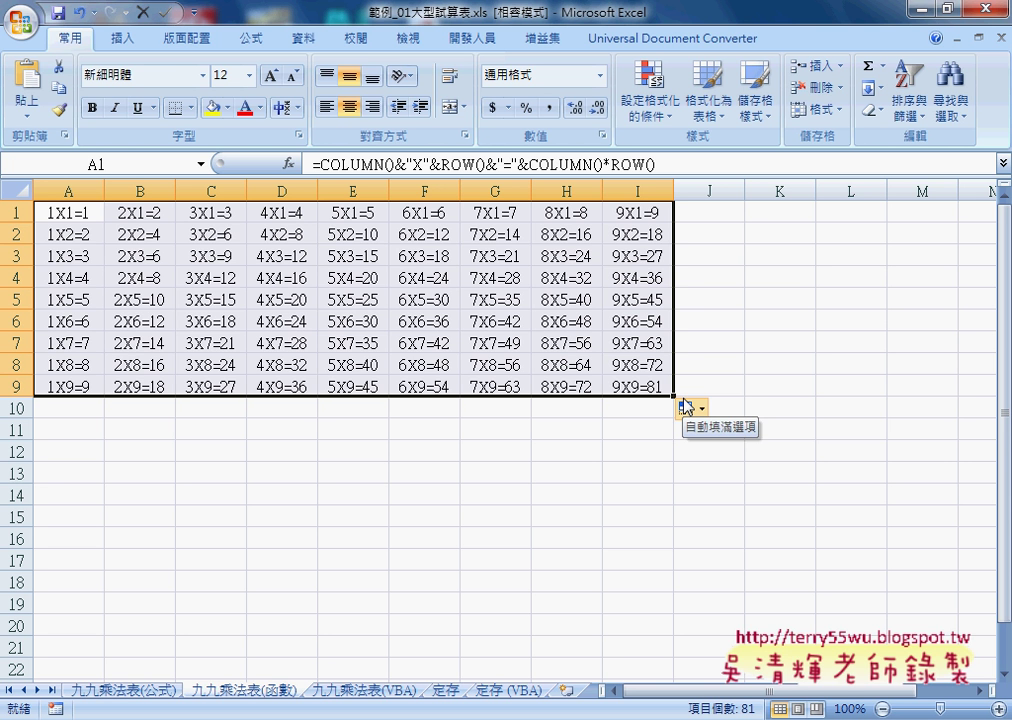
# Step: Compare B2's mixed-reference formula on 九九乘法表(公式) with A1's COLUMN()/ROW() formula on 九九乘法表(函數)
pyautogui.click(150, 690)
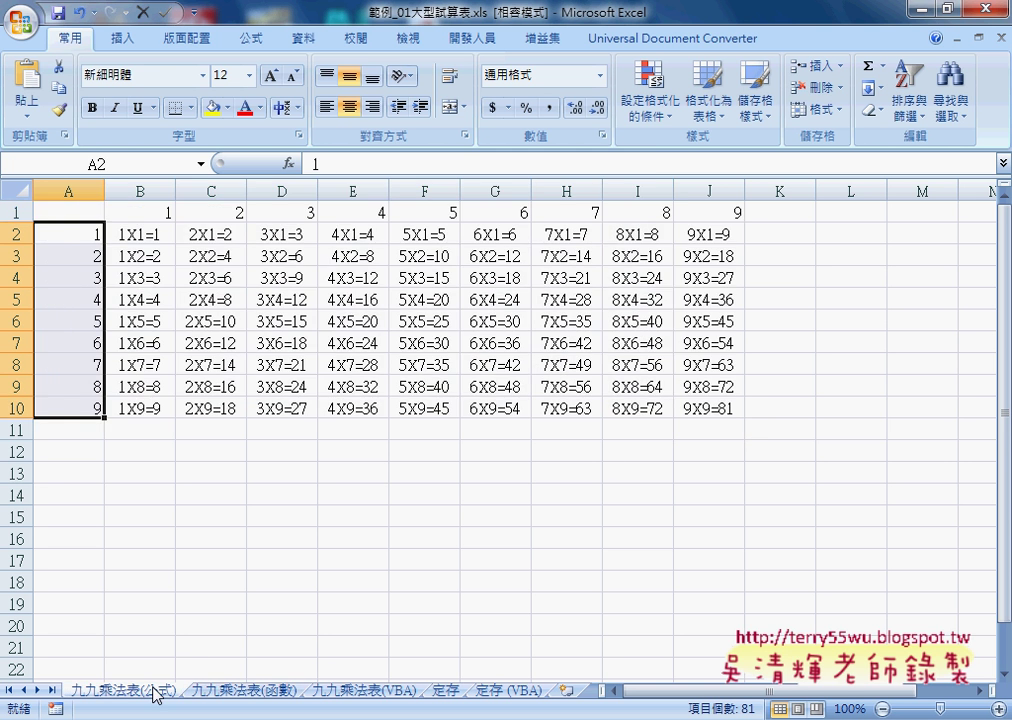
pyautogui.click(143, 233)
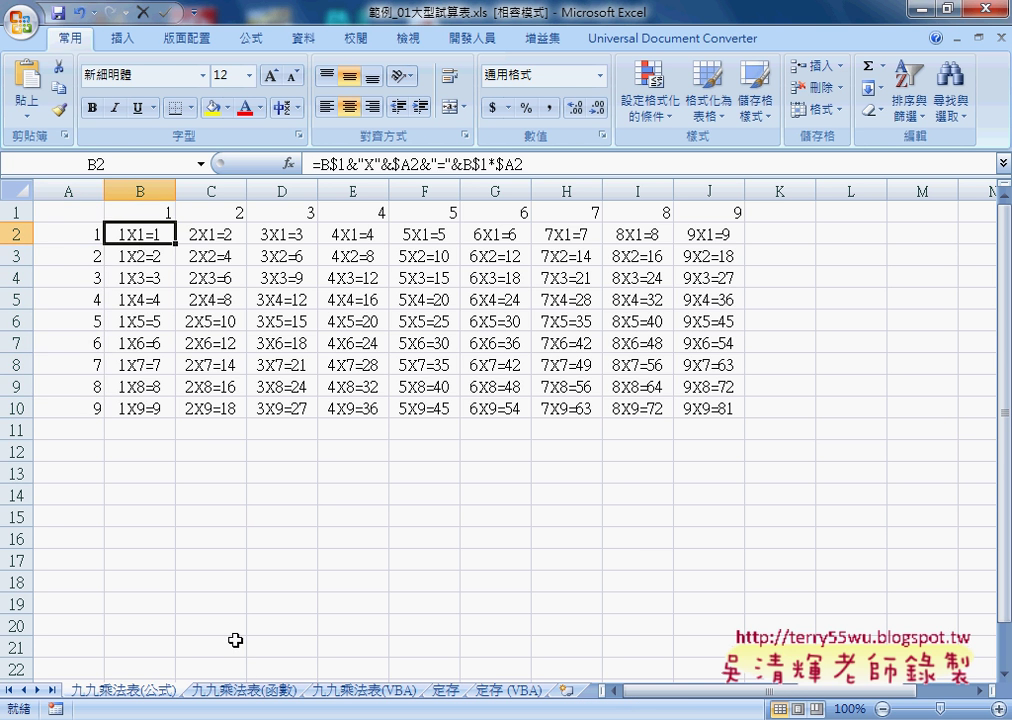
pyautogui.click(249, 690)
pyautogui.click(80, 212)
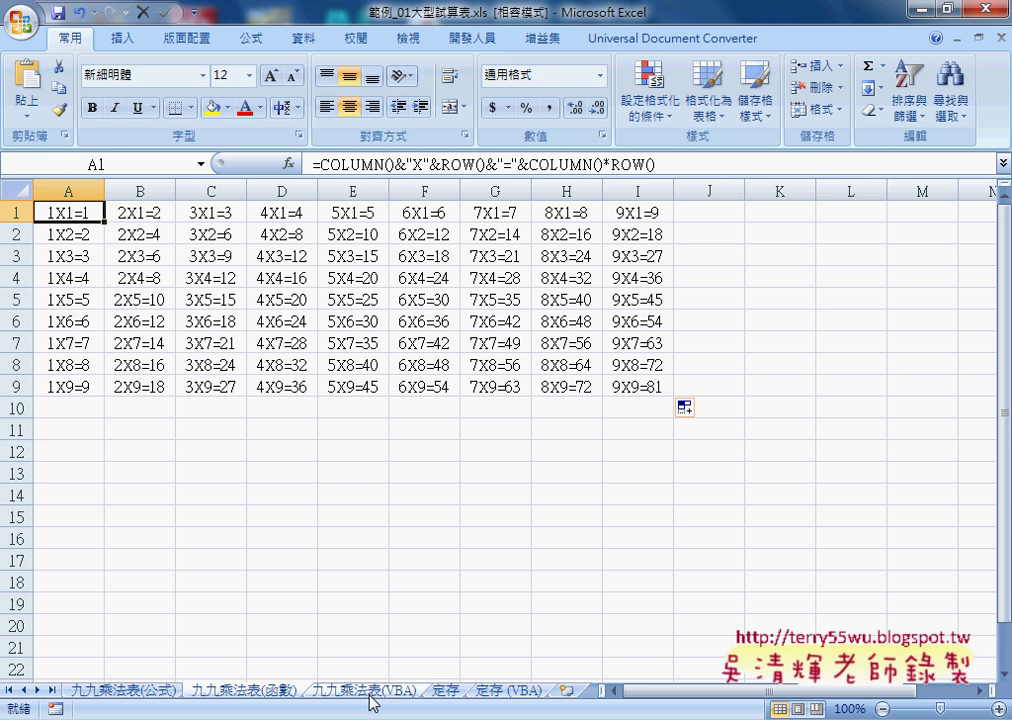
# Step: On the 九九乘法表(VBA) sheet, select the 1–9 headers and the empty B2:J10 area
pyautogui.click(370, 697)
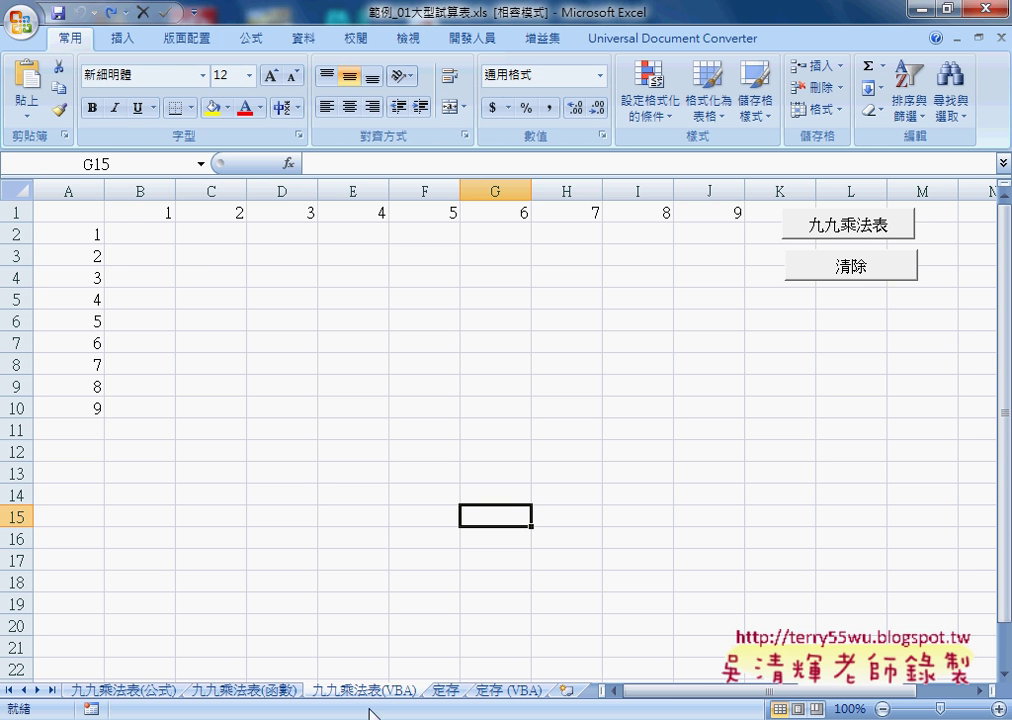
pyautogui.moveTo(150, 212); pyautogui.dragTo(715, 212)
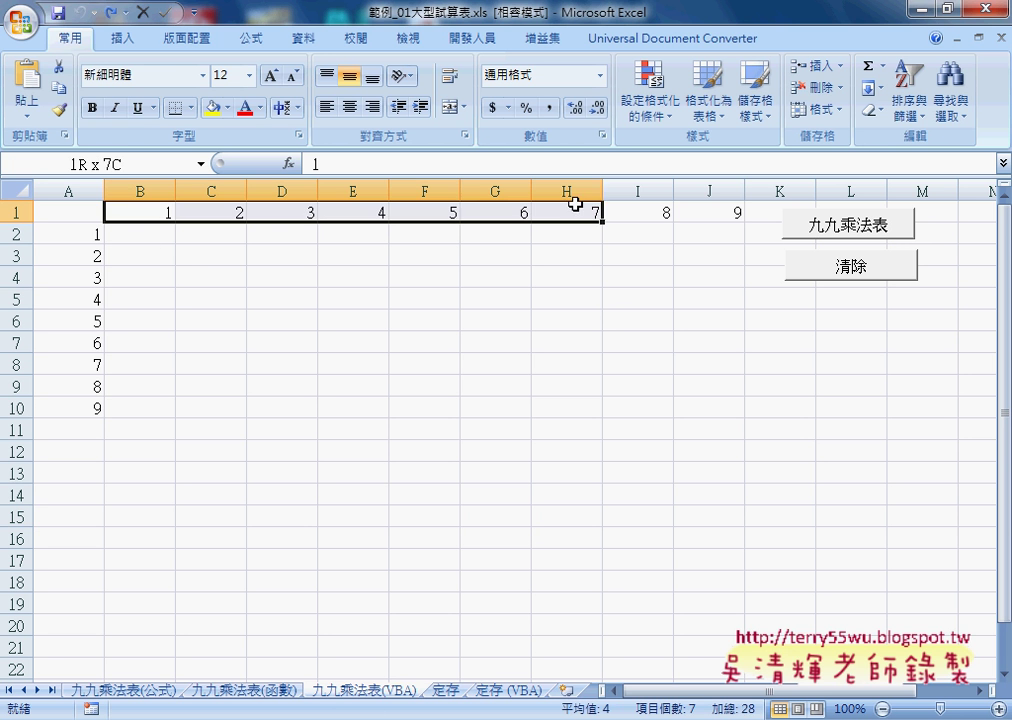
pyautogui.moveTo(84, 233); pyautogui.dragTo(90, 408)
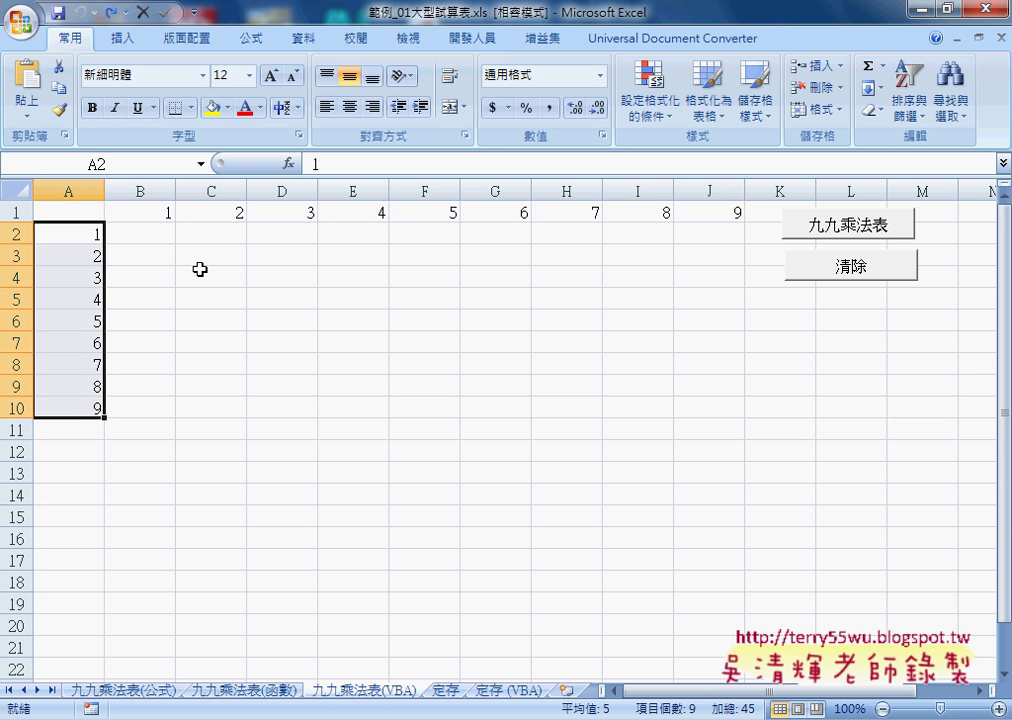
pyautogui.click(163, 230)
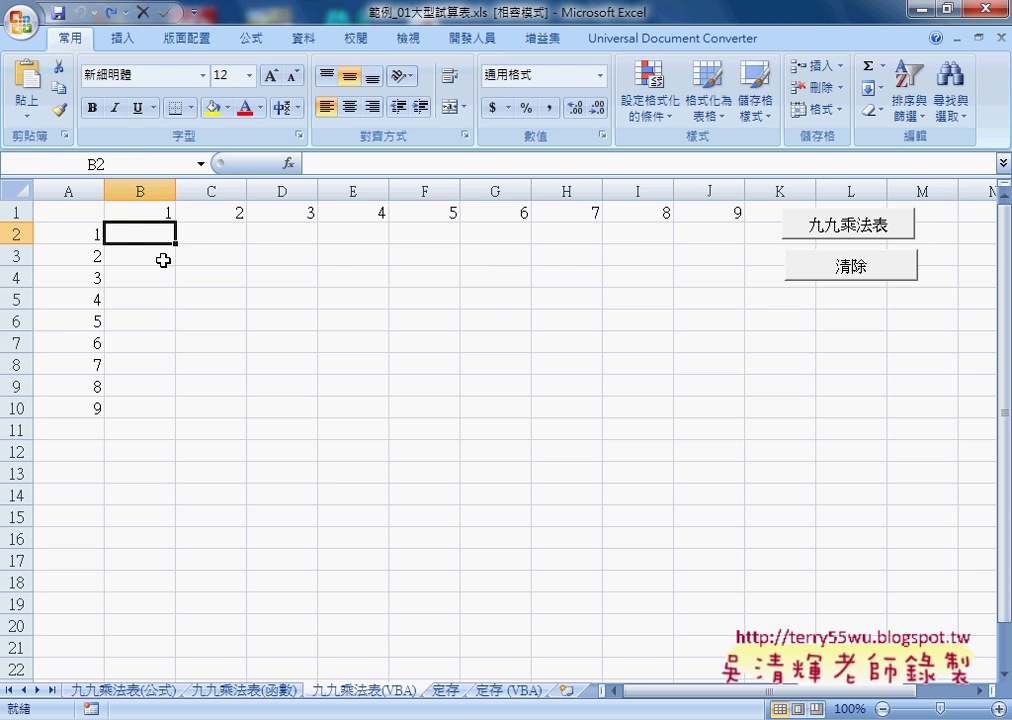
pyautogui.moveTo(150, 235)
pyautogui.mouseDown()
pyautogui.moveTo(740, 425)
pyautogui.moveTo(740, 408)
pyautogui.mouseUp()
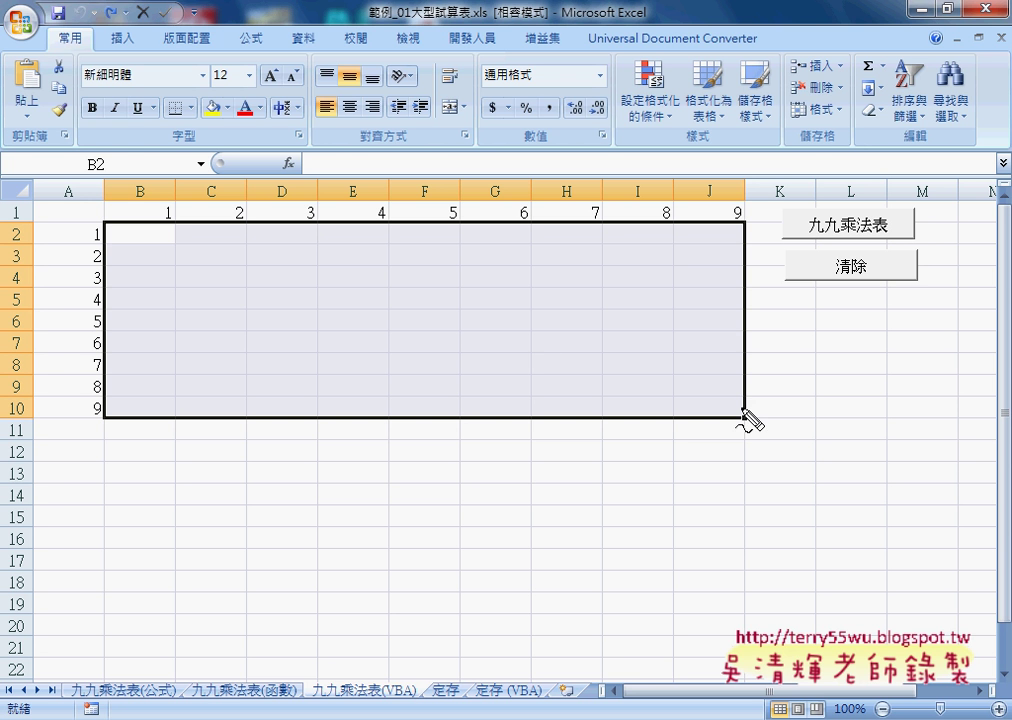
# Step: Annotate with the pen that the loops fill rows 2–10 and columns B–J from cell B2, then clear the marks
pyautogui.moveTo(32, 228); pyautogui.dragTo(30, 240)
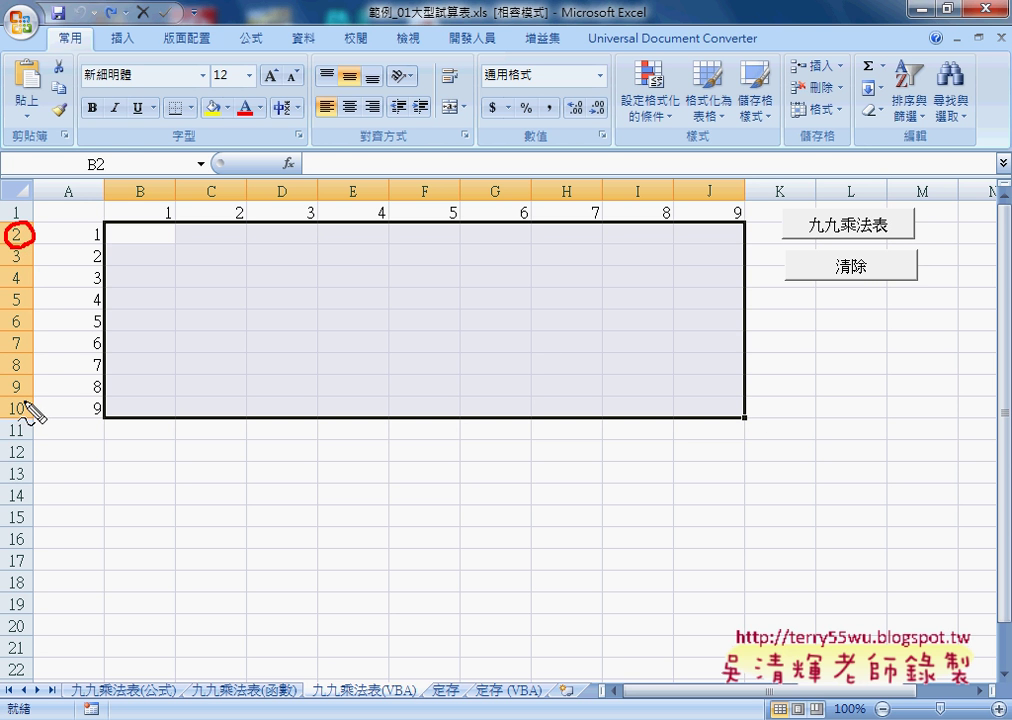
pyautogui.moveTo(30, 402); pyautogui.dragTo(28, 416)
pyautogui.moveTo(138, 174)
pyautogui.mouseDown()
pyautogui.moveTo(138, 198)
pyautogui.moveTo(154, 212)
pyautogui.mouseUp()
pyautogui.moveTo(163, 126); pyautogui.dragTo(154, 152)
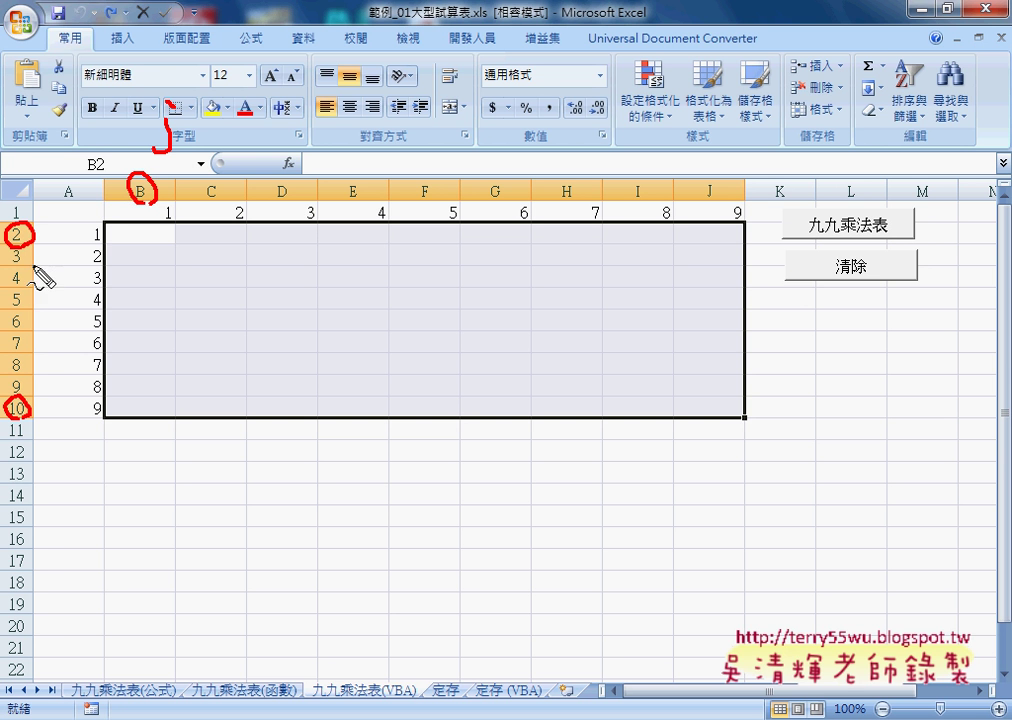
pyautogui.moveTo(155, 166)
pyautogui.mouseDown()
pyautogui.moveTo(173, 164)
pyautogui.moveTo(174, 175)
pyautogui.mouseUp()
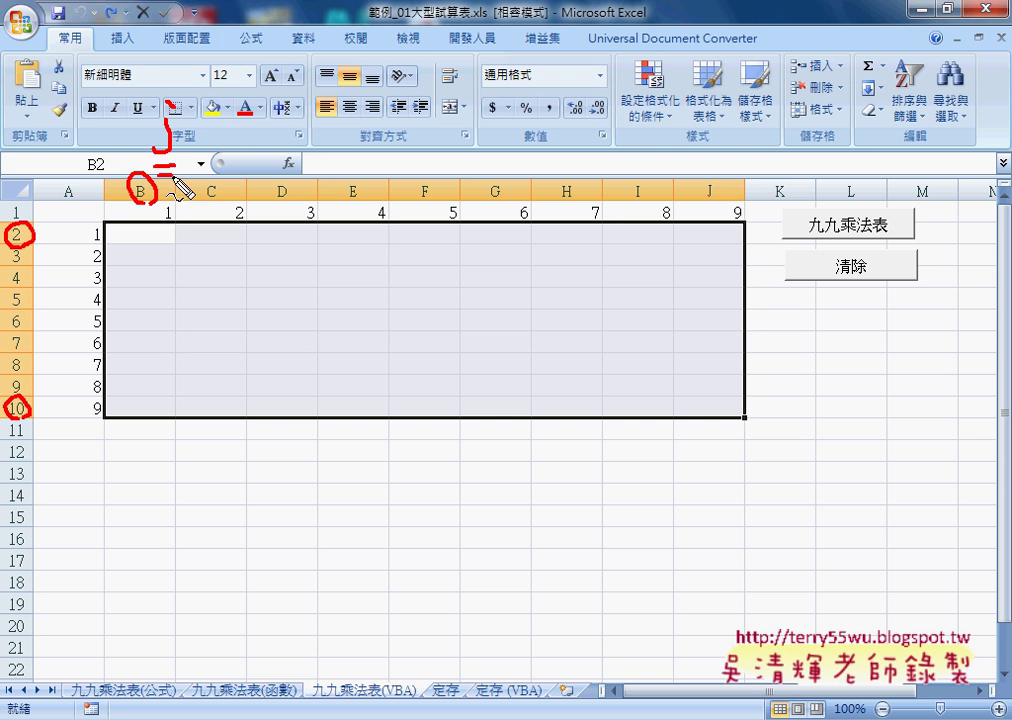
pyautogui.moveTo(175, 128); pyautogui.dragTo(205, 127)
pyautogui.moveTo(175, 141); pyautogui.dragTo(240, 146)
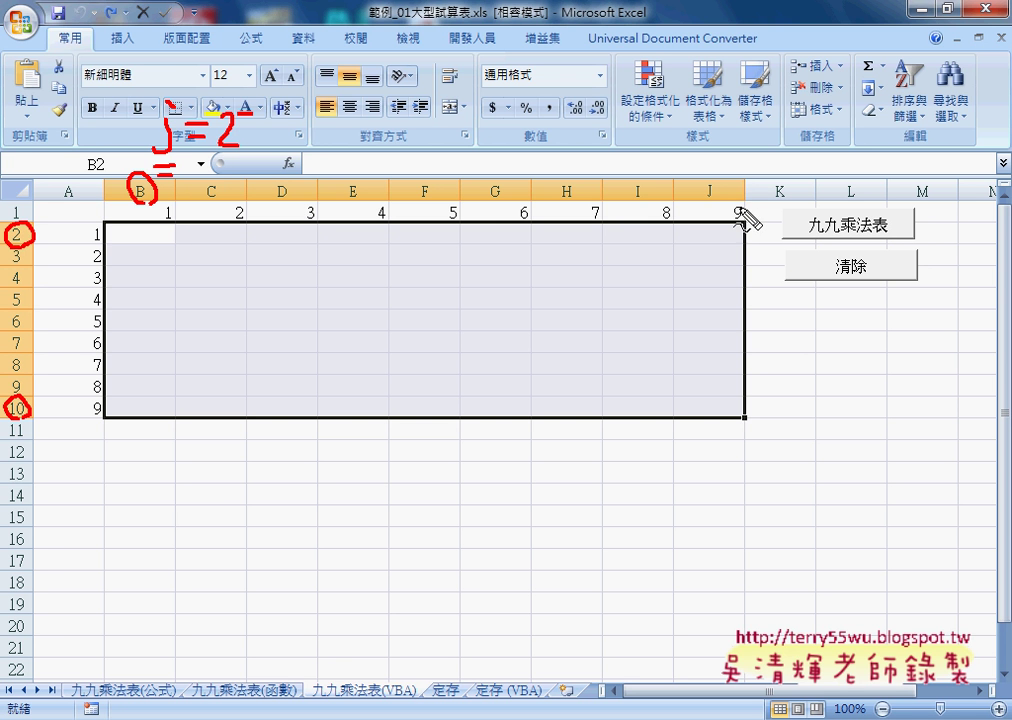
pyautogui.moveTo(700, 198); pyautogui.dragTo(702, 194)
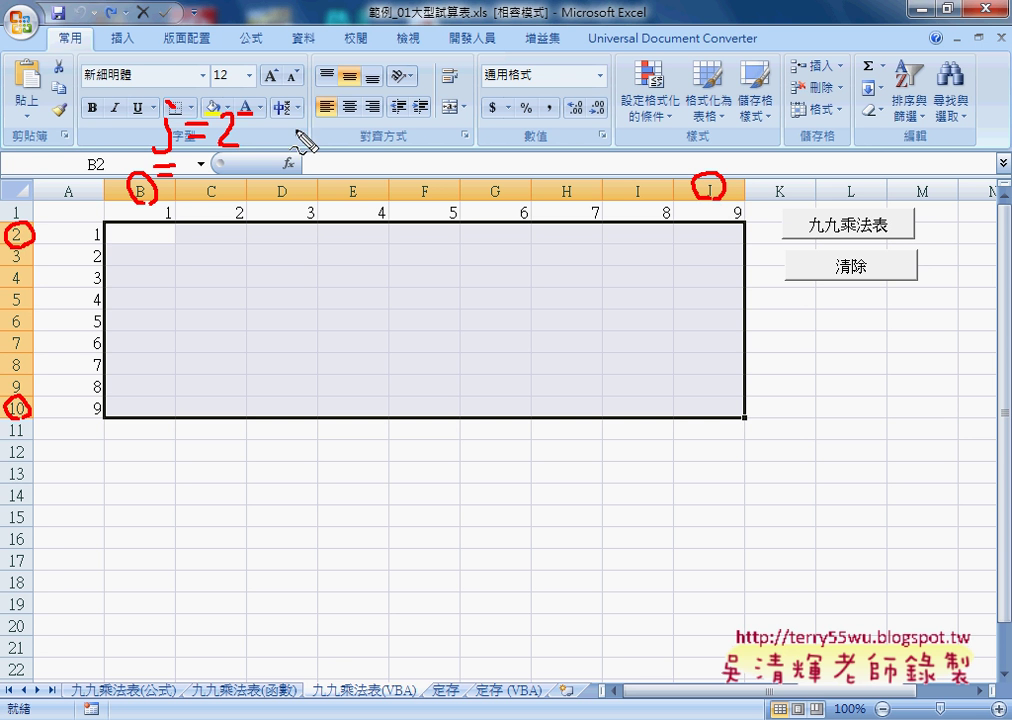
pyautogui.moveTo(305, 118)
pyautogui.mouseDown()
pyautogui.moveTo(305, 146)
pyautogui.moveTo(338, 131)
pyautogui.mouseUp()
pyautogui.moveTo(368, 120)
pyautogui.mouseDown()
pyautogui.moveTo(371, 147)
pyautogui.moveTo(410, 130)
pyautogui.mouseUp()
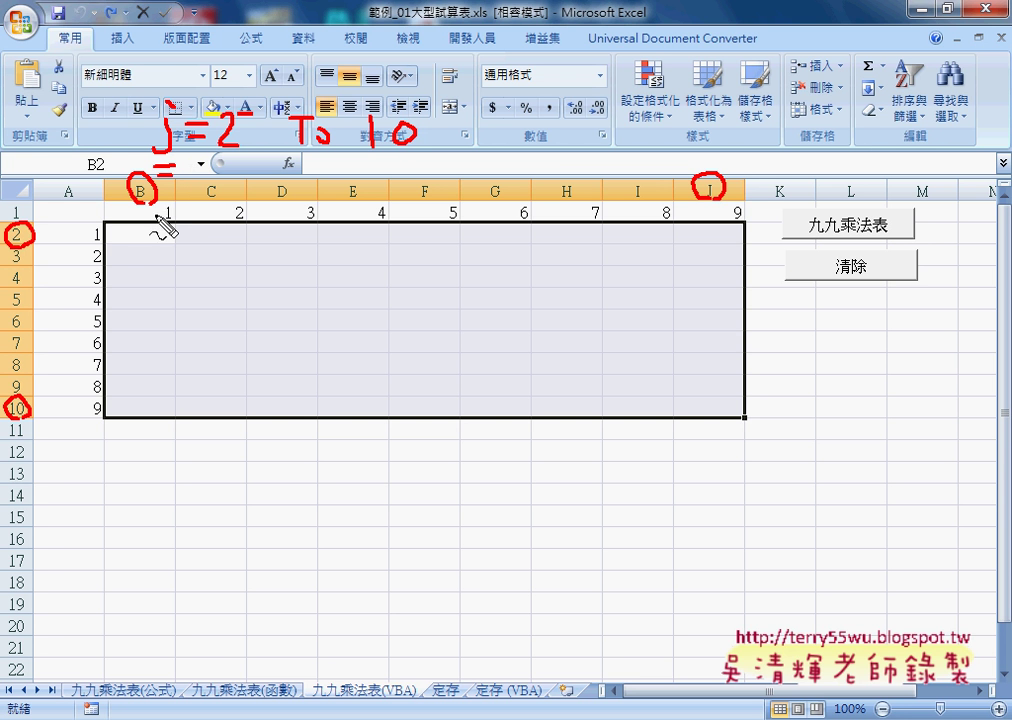
pyautogui.moveTo(170, 247); pyautogui.dragTo(193, 243)
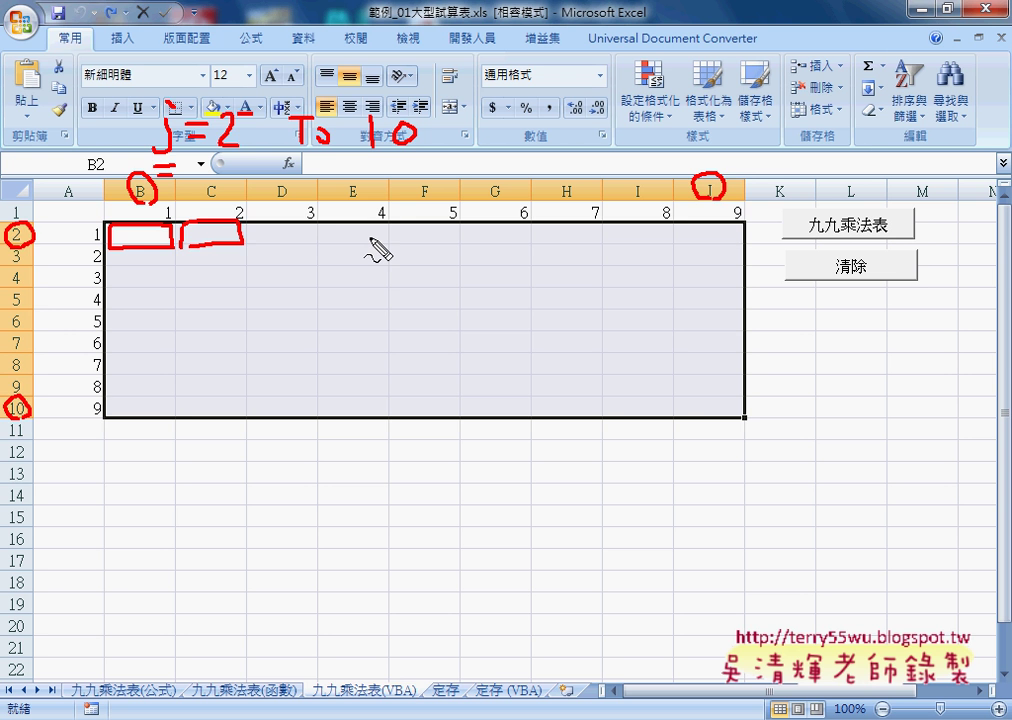
pyautogui.press('Escape')
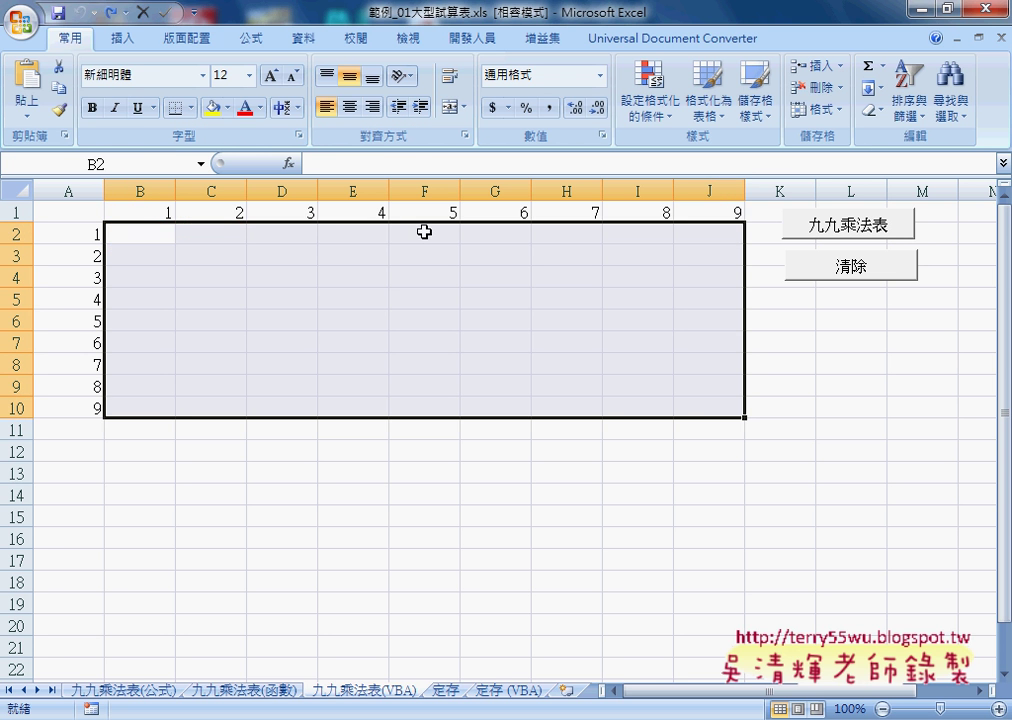
pyautogui.click(149, 237)
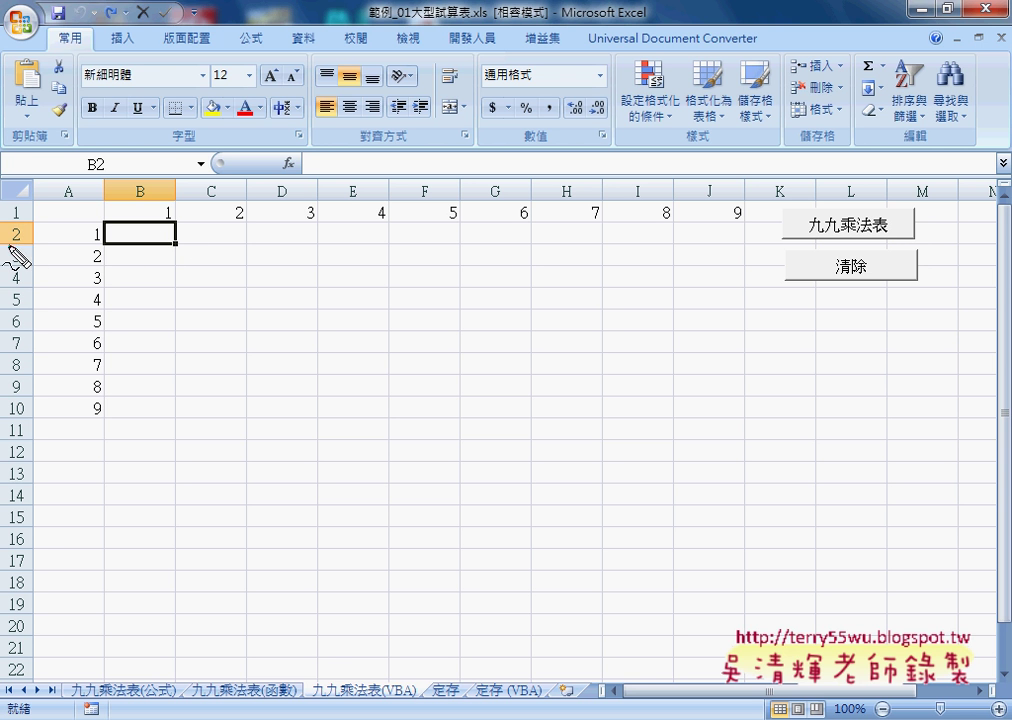
pyautogui.moveTo(26, 222)
pyautogui.mouseDown()
pyautogui.moveTo(30, 246)
pyautogui.moveTo(26, 222)
pyautogui.mouseUp()
pyautogui.moveTo(236, 227); pyautogui.dragTo(238, 234)
pyautogui.moveTo(236, 246)
pyautogui.mouseDown()
pyautogui.moveTo(238, 271)
pyautogui.moveTo(311, 250)
pyautogui.moveTo(320, 267)
pyautogui.mouseUp()
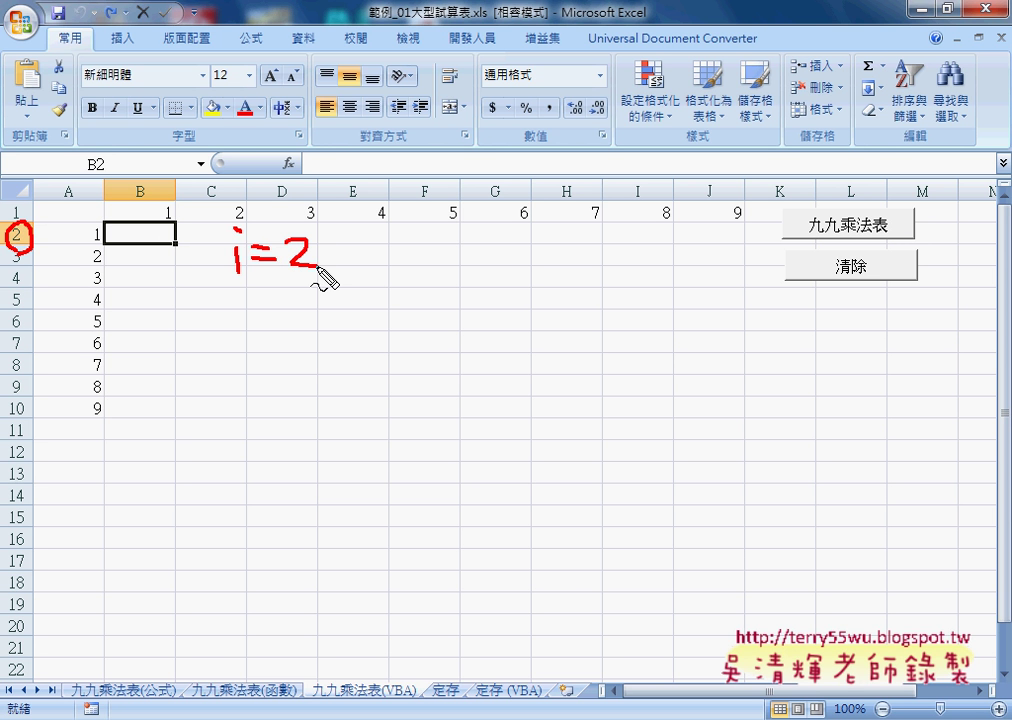
pyautogui.press('Escape')
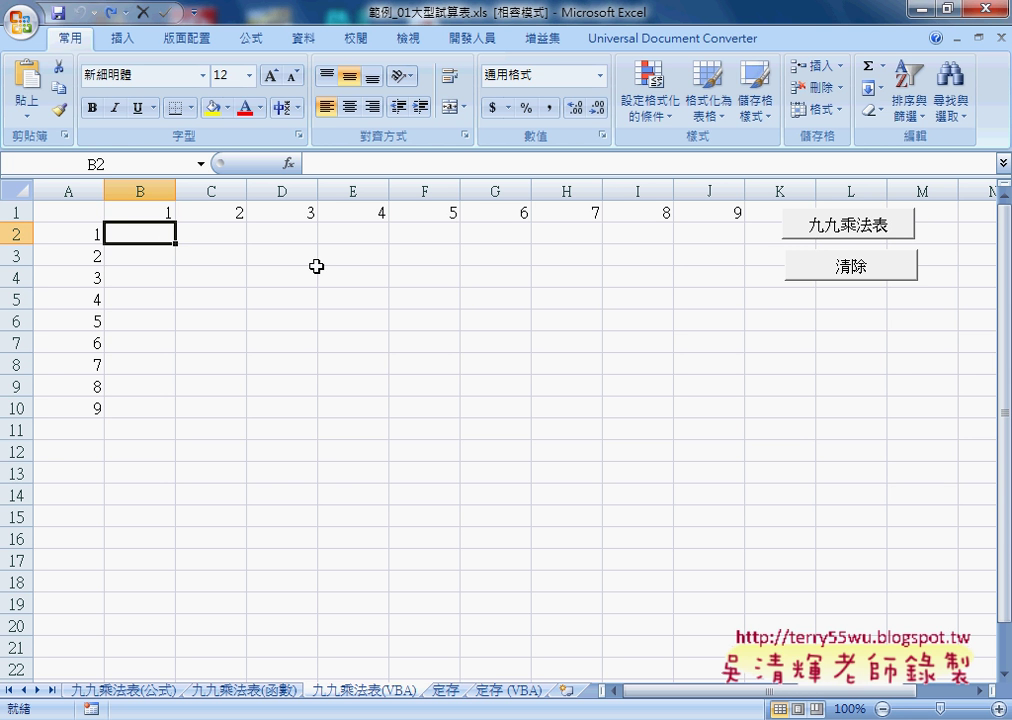
# Step: Open the 九九乘法表 button's assigned macro for editing in the VBA editor
pyautogui.rightClick(843, 223)
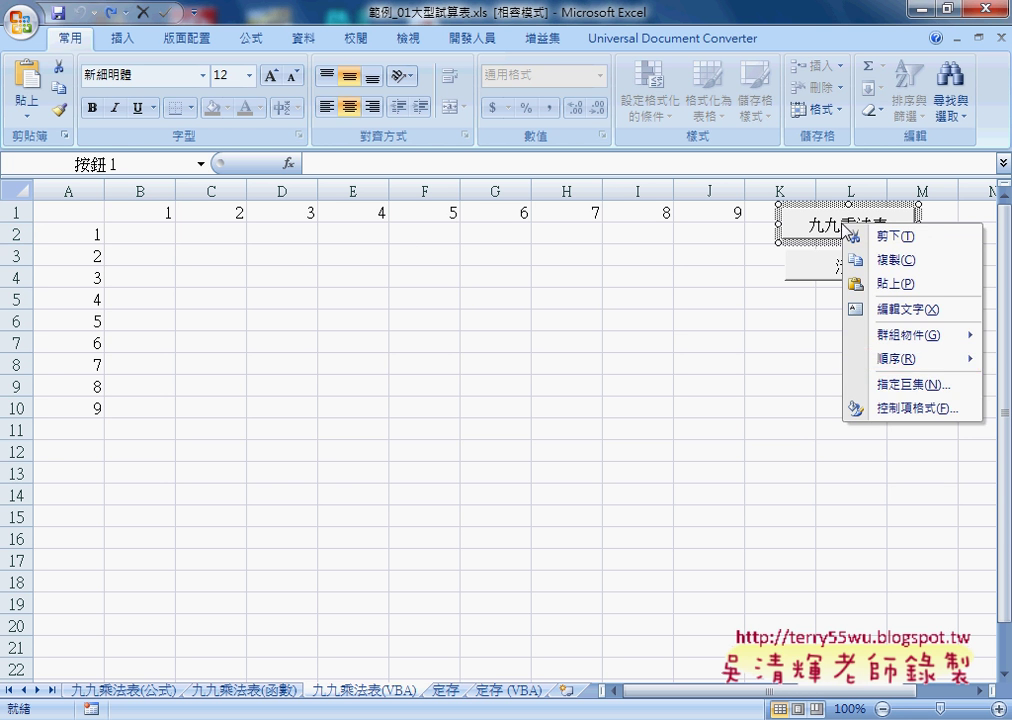
pyautogui.click(912, 387)
pyautogui.click(962, 269)
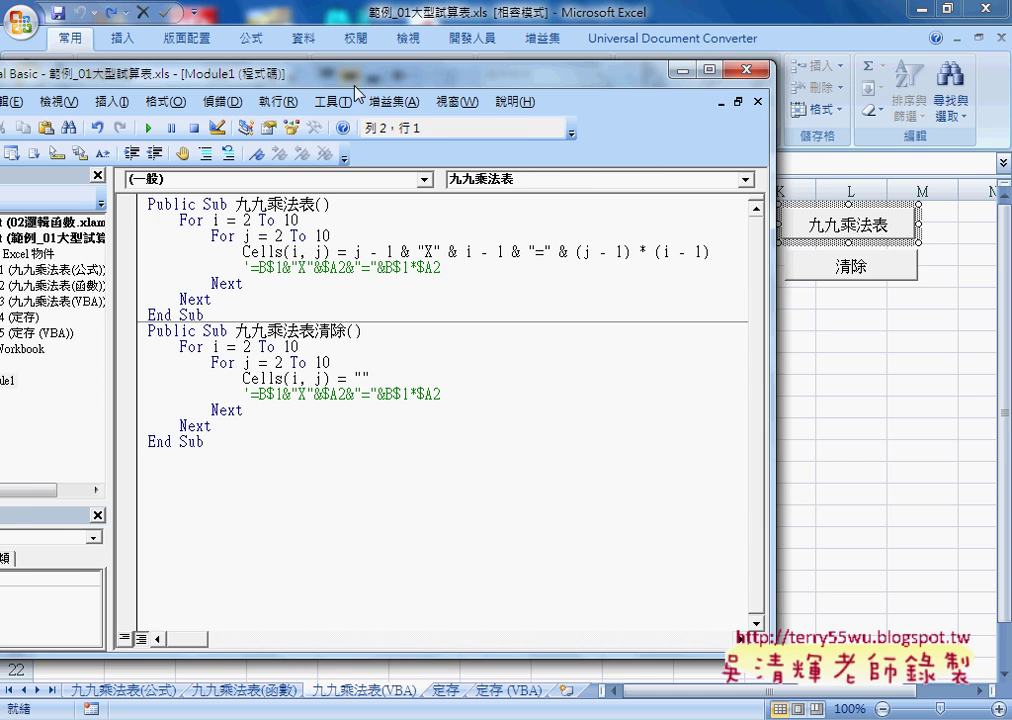
# Step: Show Module1 and place the editor beside the worksheet with a narrower Project pane
pyautogui.moveTo(284, 74); pyautogui.dragTo(619, 86)
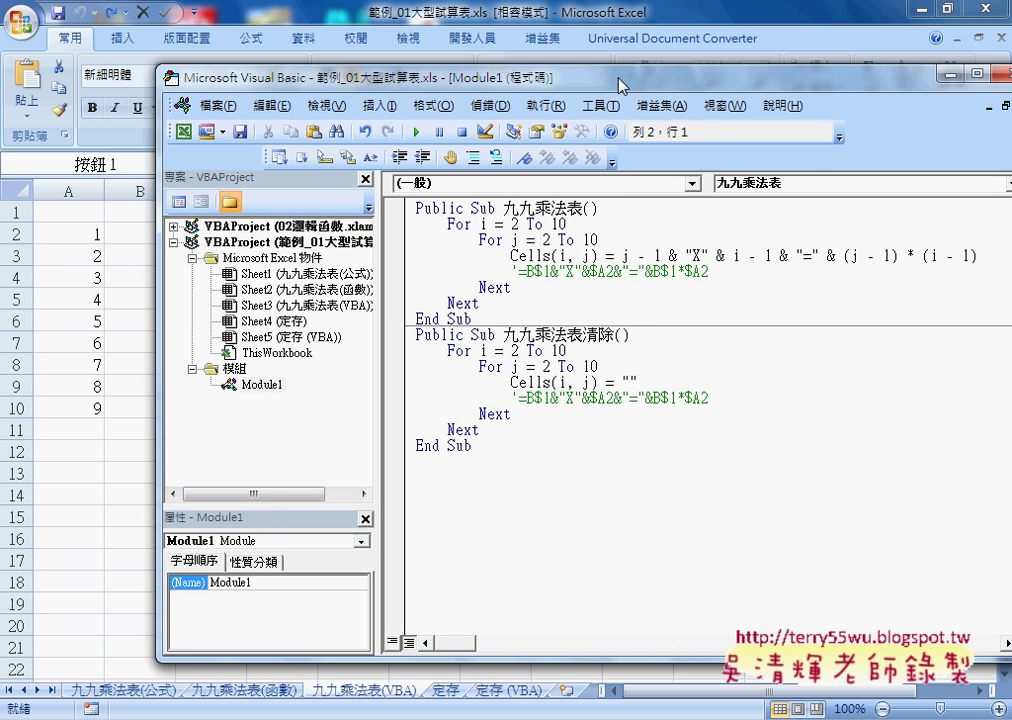
pyautogui.click(262, 385)
pyautogui.moveTo(413, 93)
pyautogui.mouseDown()
pyautogui.moveTo(597, 97)
pyautogui.moveTo(589, 95)
pyautogui.mouseUp()
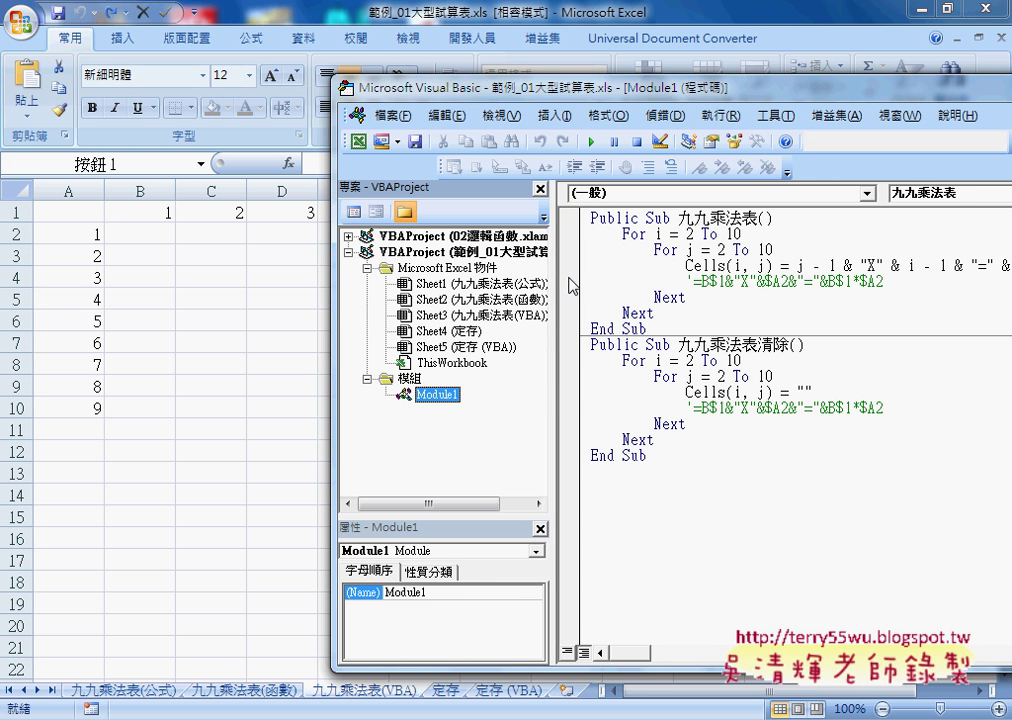
pyautogui.moveTo(550, 290); pyautogui.dragTo(471, 291)
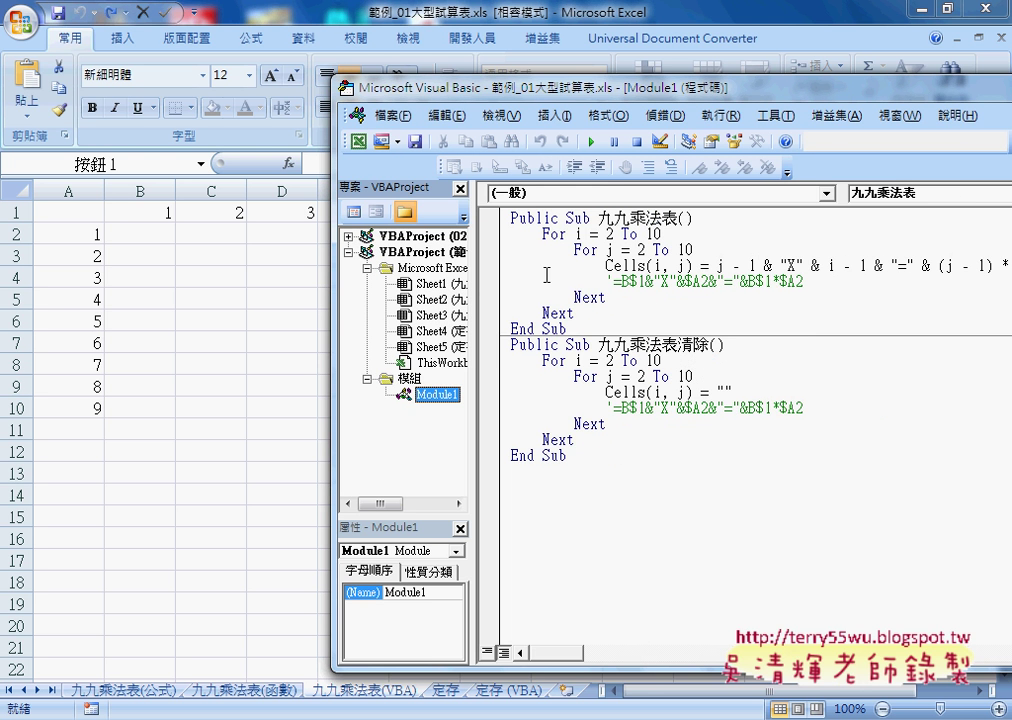
pyautogui.click(542, 234)
# Step: Highlight the loop variables i and j, the limits 2 and 10, and Cells(i, j)
pyautogui.click(688, 249)
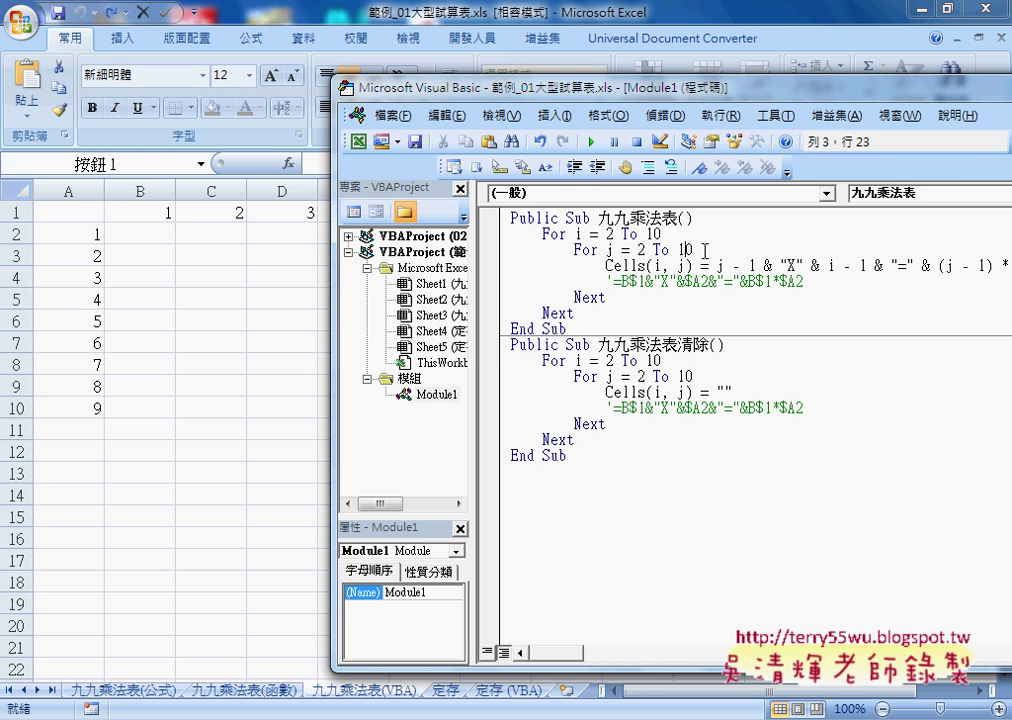
pyautogui.doubleClick(578, 234)
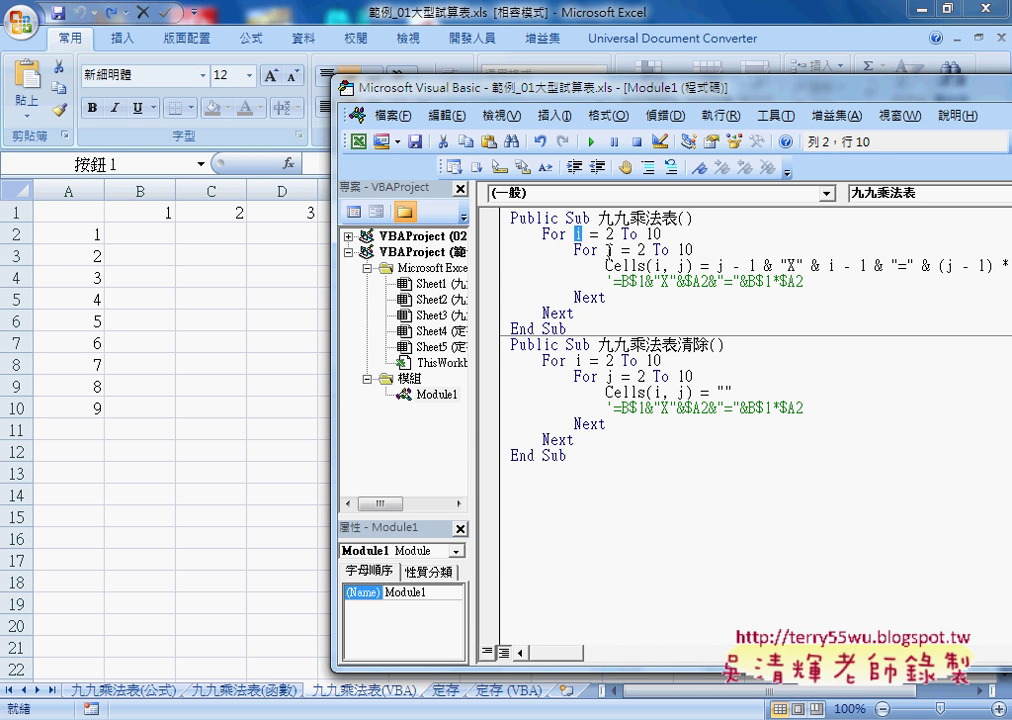
pyautogui.doubleClick(609, 250)
pyautogui.moveTo(692, 265); pyautogui.dragTo(608, 266)
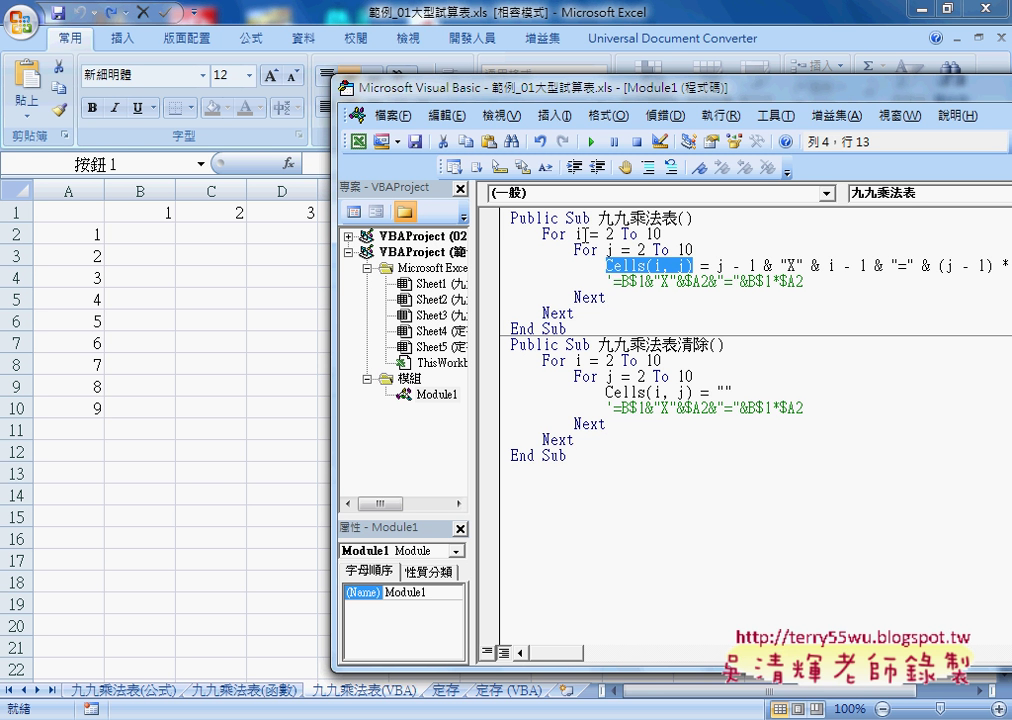
pyautogui.doubleClick(578, 234)
pyautogui.doubleClick(609, 234)
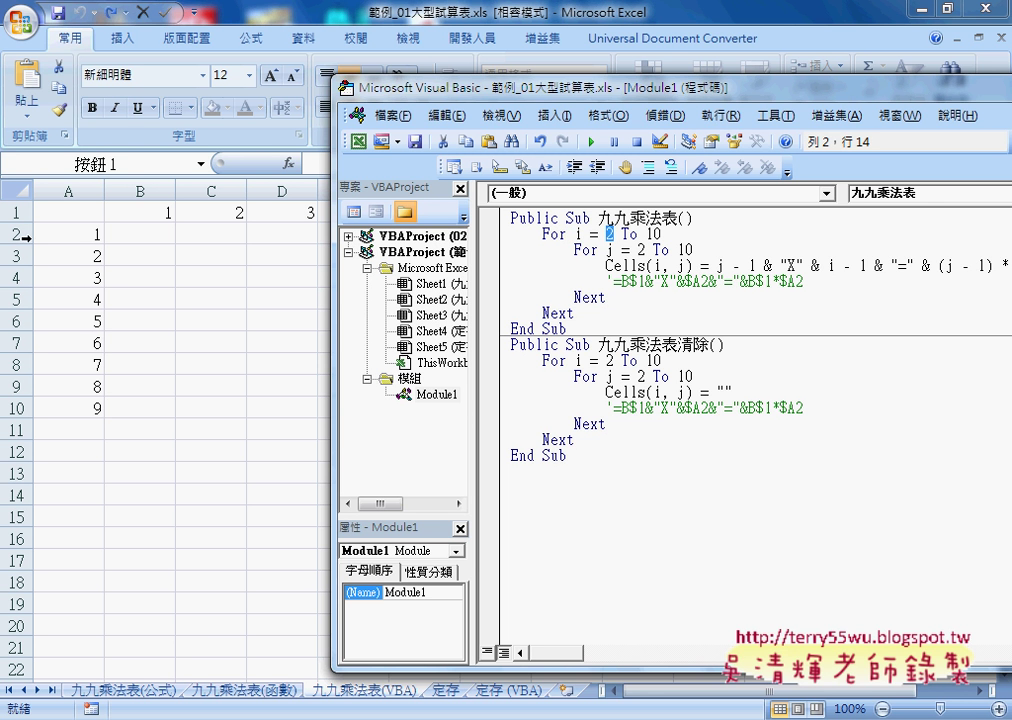
pyautogui.moveTo(573, 249)
pyautogui.mouseDown()
pyautogui.moveTo(606, 266)
pyautogui.moveTo(622, 297)
pyautogui.mouseUp()
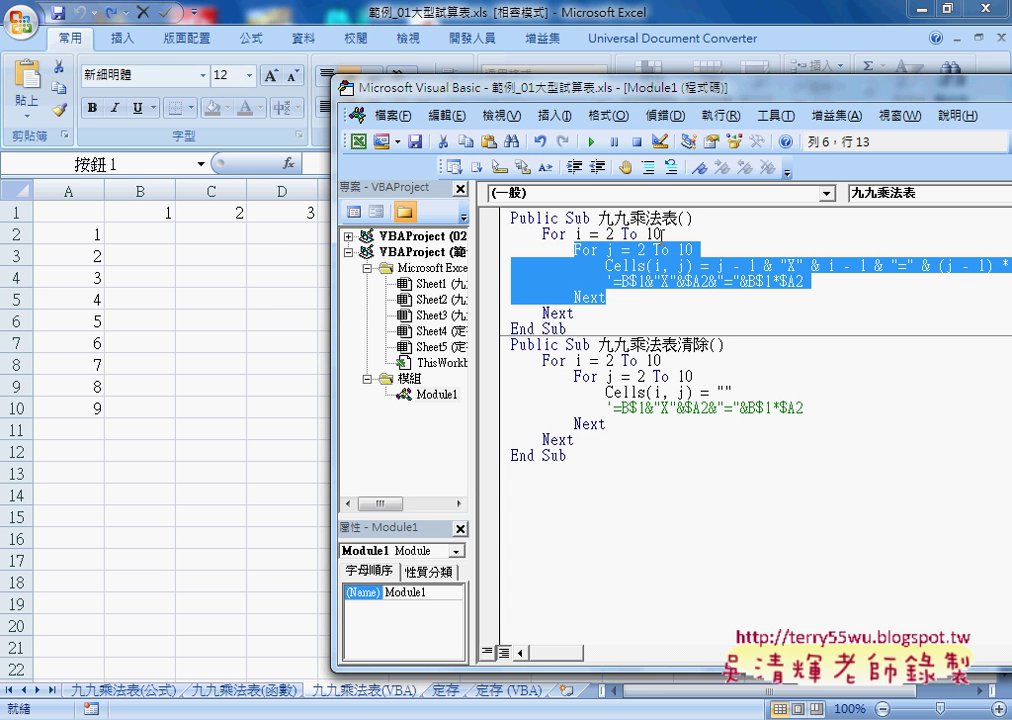
pyautogui.moveTo(531, 86); pyautogui.dragTo(249, 67)
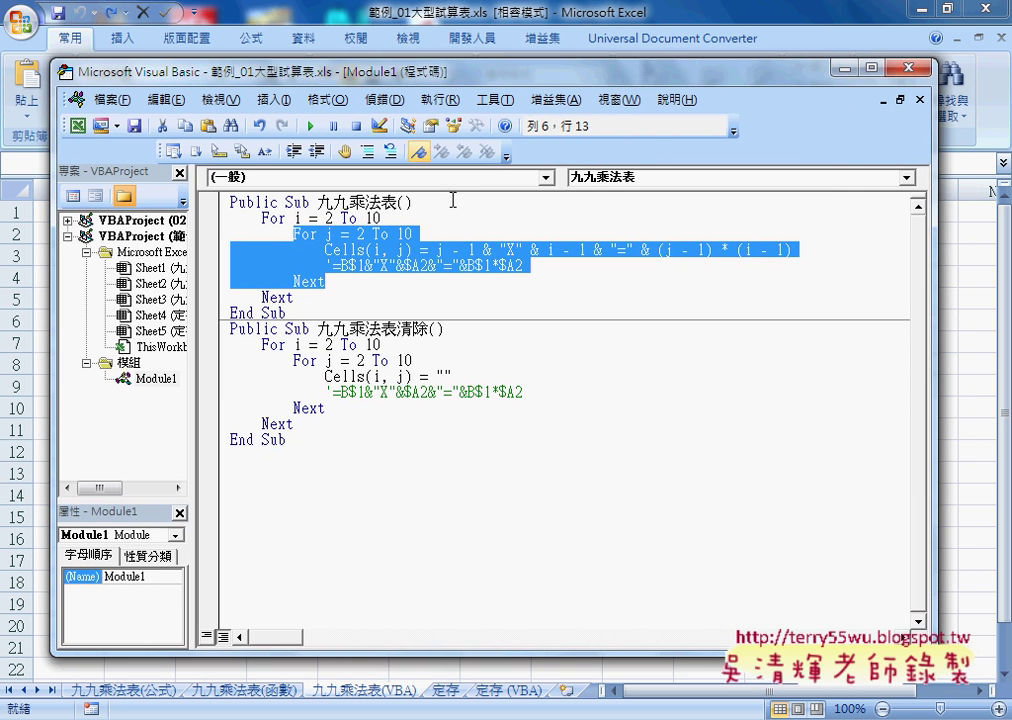
pyautogui.click(576, 299)
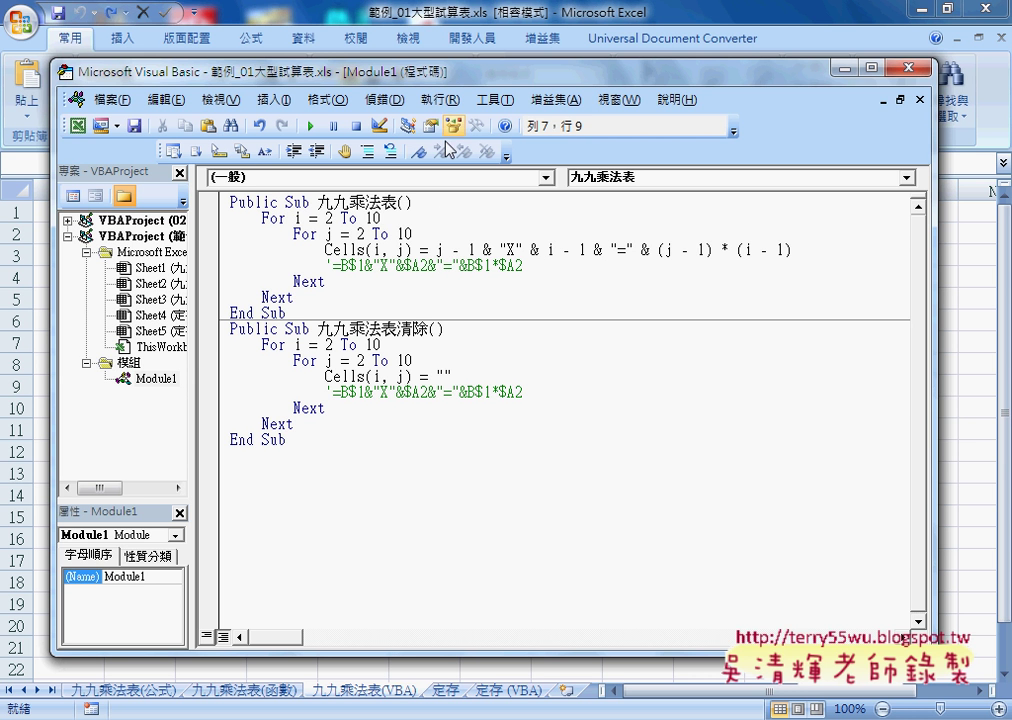
pyautogui.moveTo(436, 250); pyautogui.dragTo(475, 250)
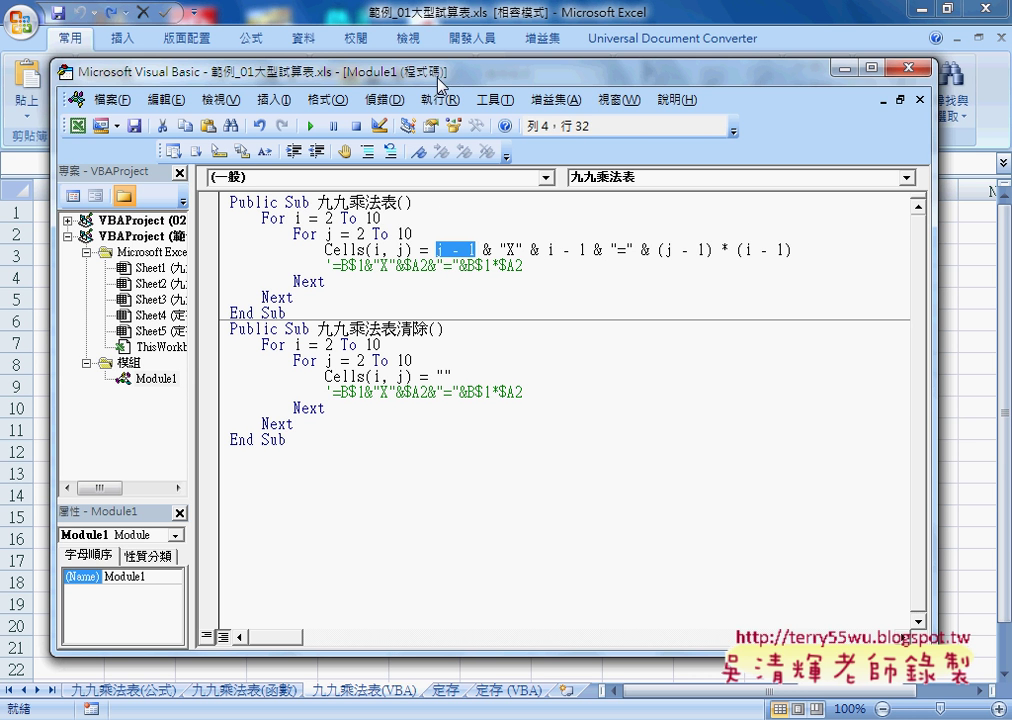
pyautogui.moveTo(437, 80)
pyautogui.mouseDown()
pyautogui.moveTo(472, 151)
pyautogui.moveTo(481, 241)
pyautogui.mouseUp()
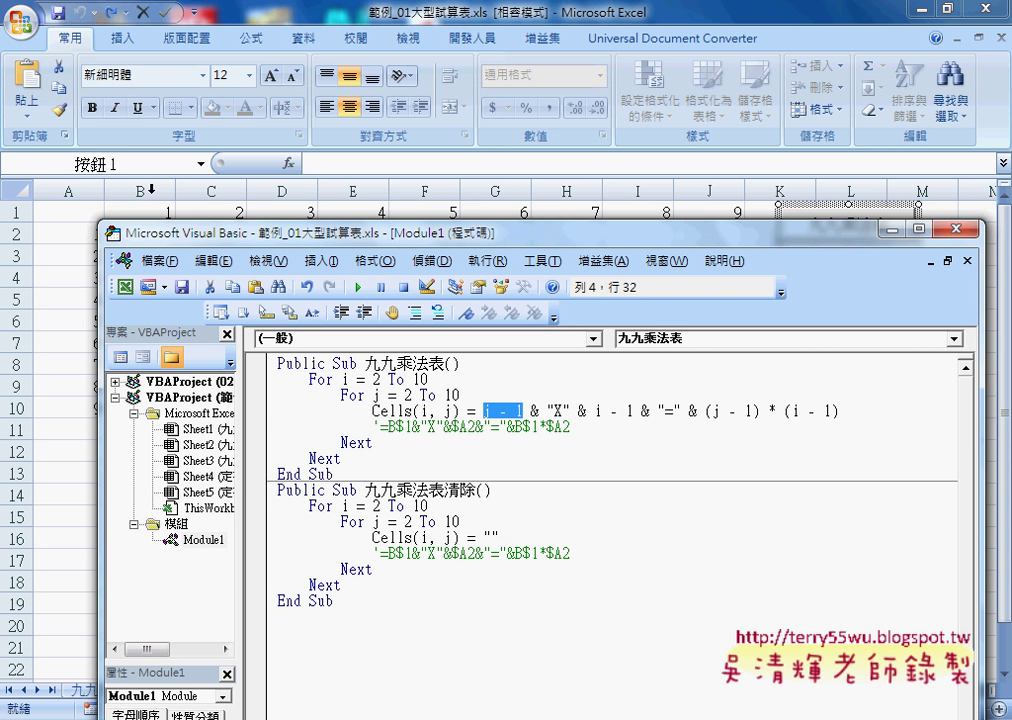
pyautogui.doubleClick(406, 395)
pyautogui.moveTo(483, 410); pyautogui.dragTo(523, 410)
pyautogui.moveTo(548, 411); pyautogui.dragTo(633, 411)
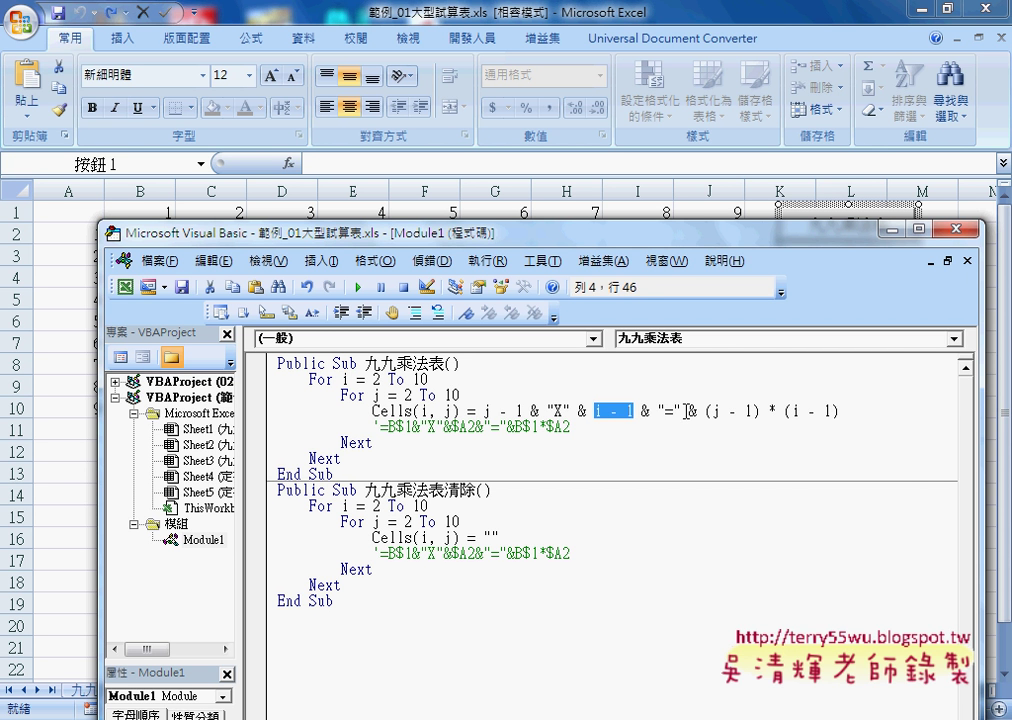
pyautogui.moveTo(706, 411); pyautogui.dragTo(760, 411)
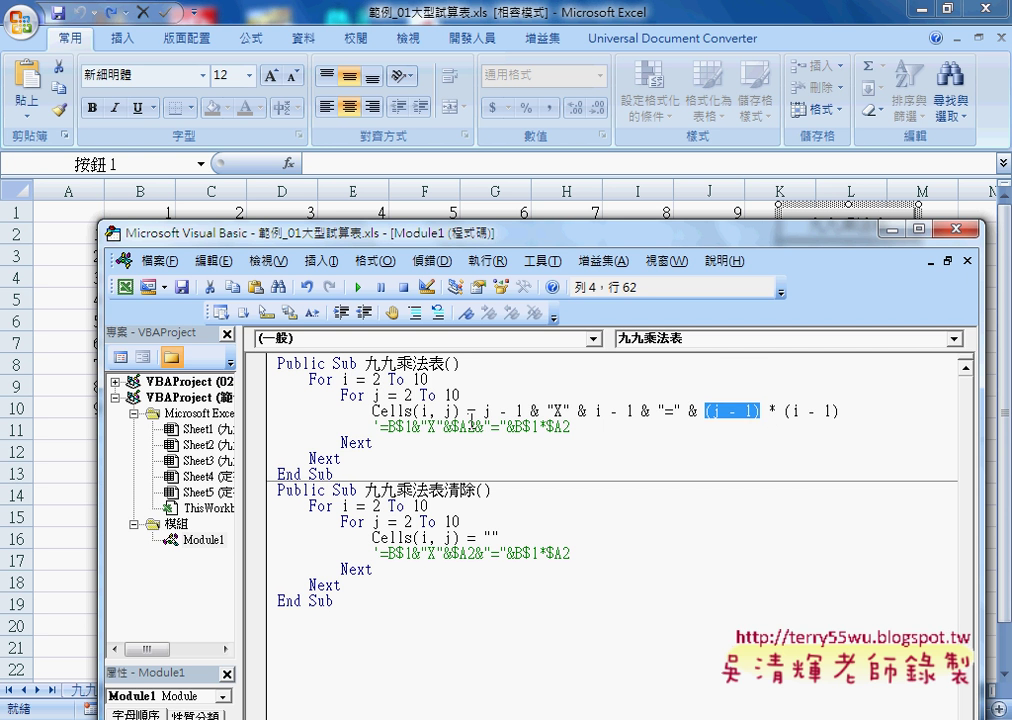
pyautogui.click(484, 410)
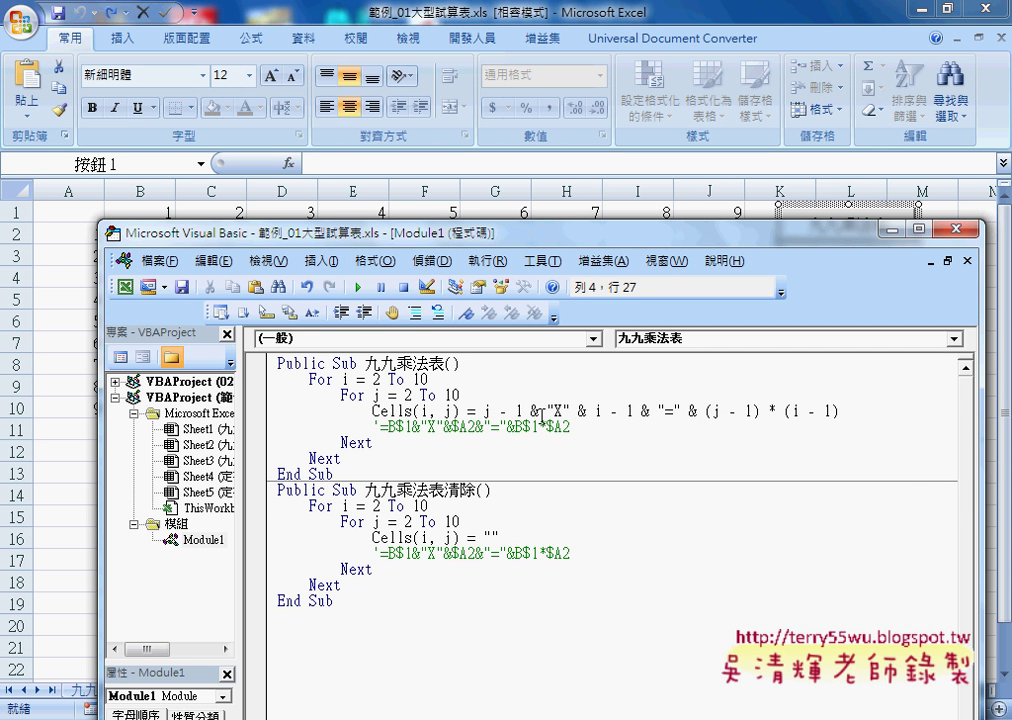
pyautogui.moveTo(768, 411); pyautogui.dragTo(778, 411)
pyautogui.moveTo(706, 411); pyautogui.dragTo(758, 411)
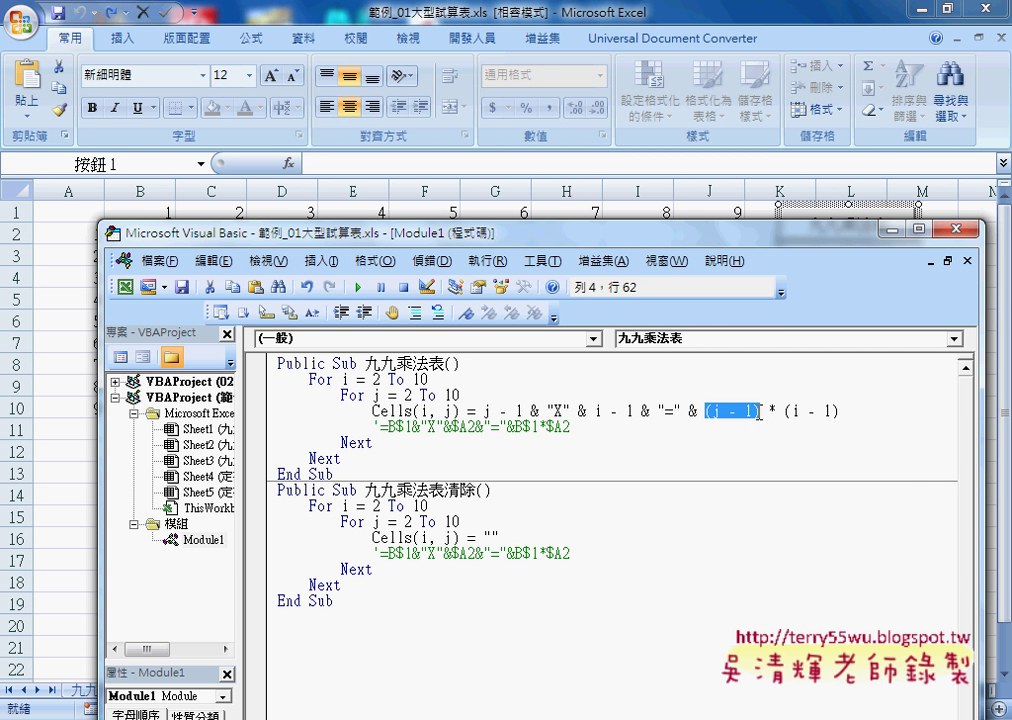
pyautogui.moveTo(800, 411); pyautogui.dragTo(745, 411)
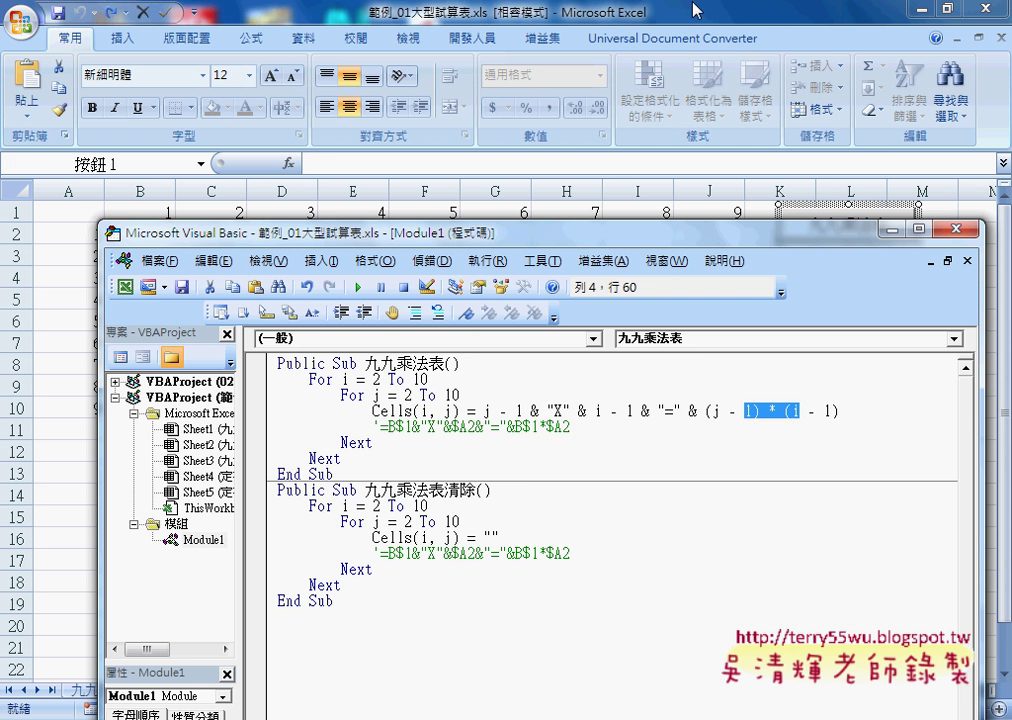
pyautogui.moveTo(535, 235); pyautogui.dragTo(656, 310)
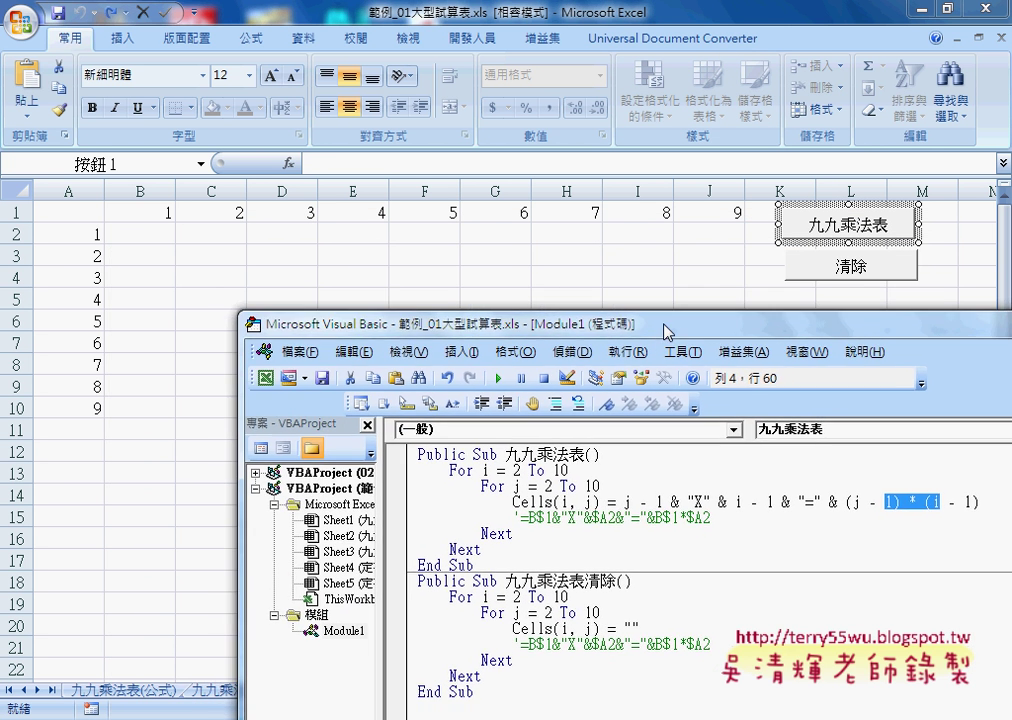
# Step: Set a breakpoint on the Cells line, run the macro, and F8-step through row 2
pyautogui.click(387, 486)
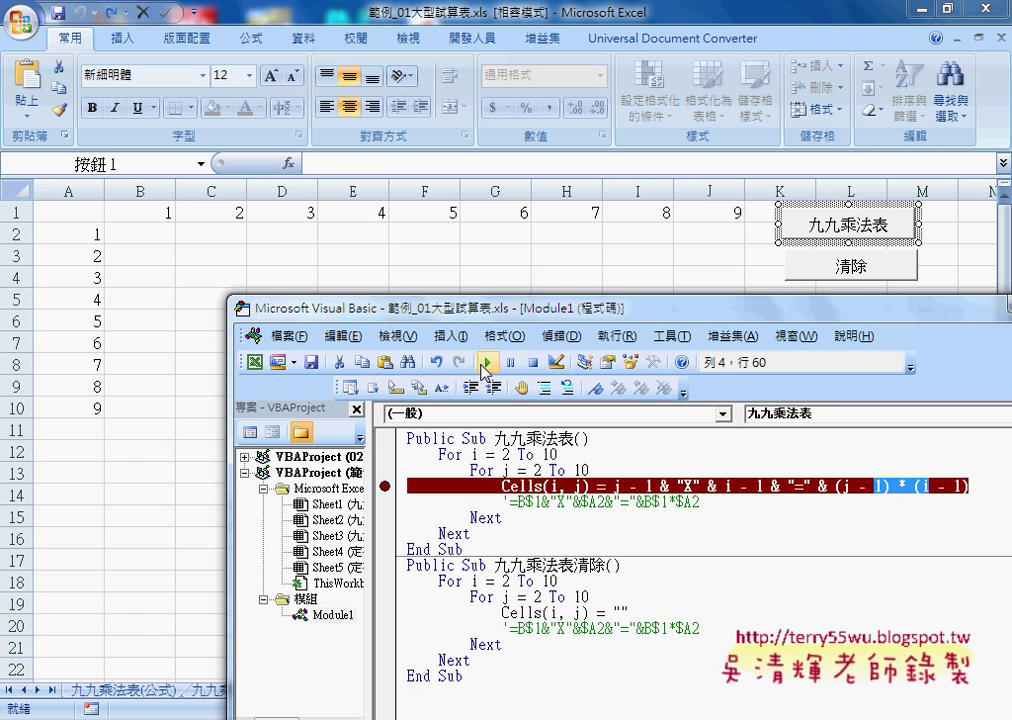
pyautogui.click(487, 362)
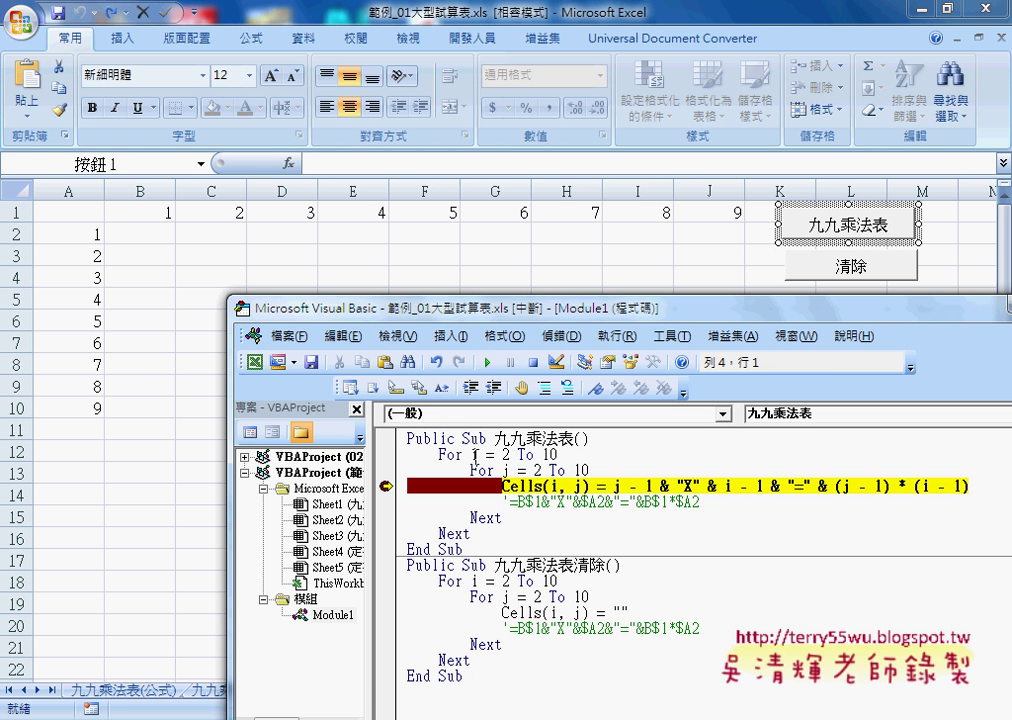
pyautogui.moveTo(506, 469)
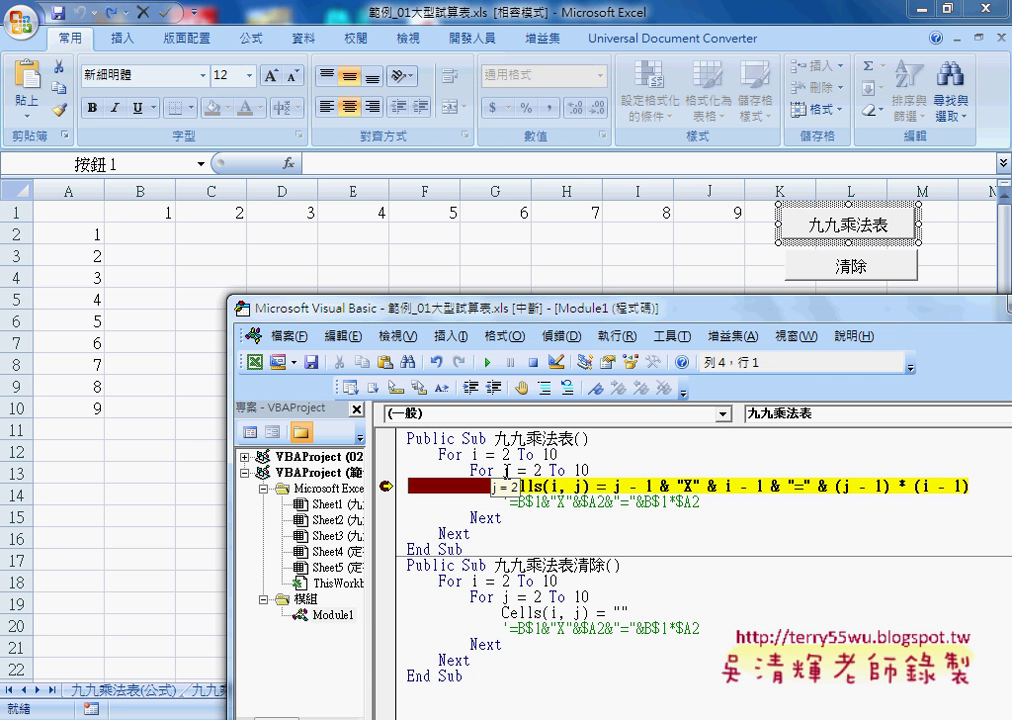
pyautogui.press('F8')
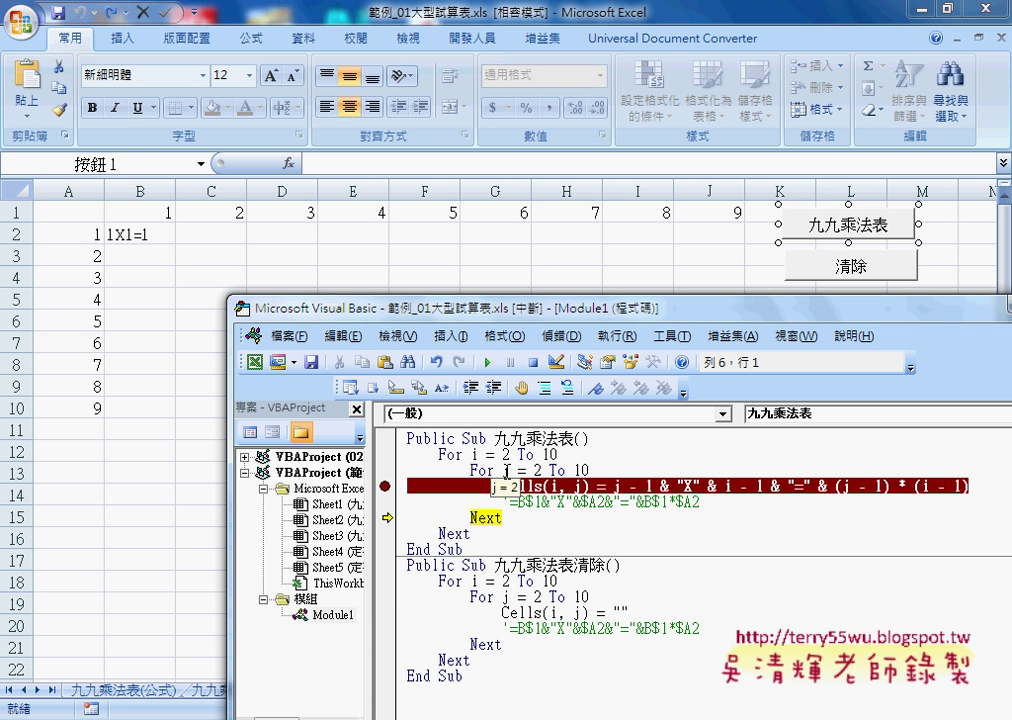
pyautogui.press('F8')
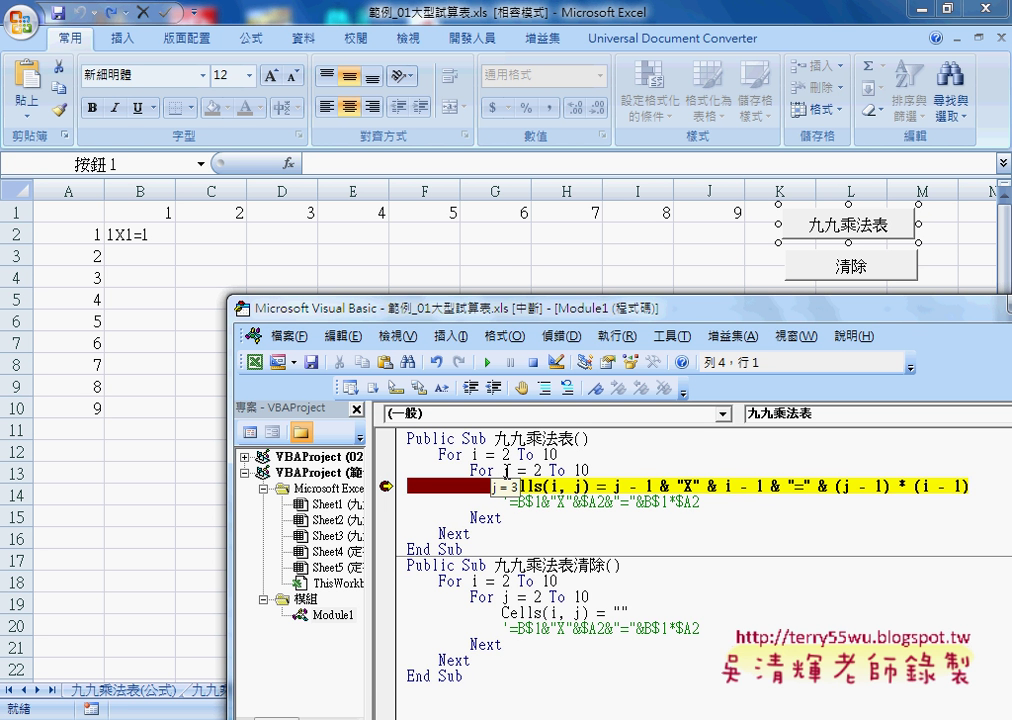
pyautogui.press('F8')
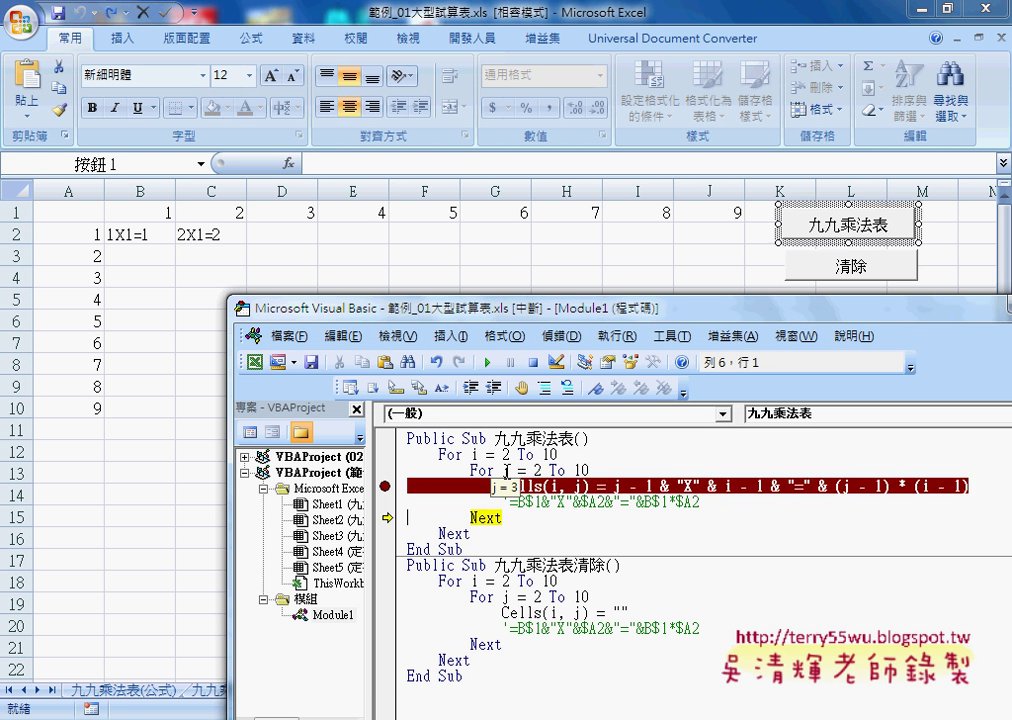
pyautogui.press('F8')
pyautogui.press('F8')
pyautogui.press('F8')
pyautogui.press('F8')
pyautogui.press('F8')
pyautogui.press('F8')
pyautogui.press('F8')
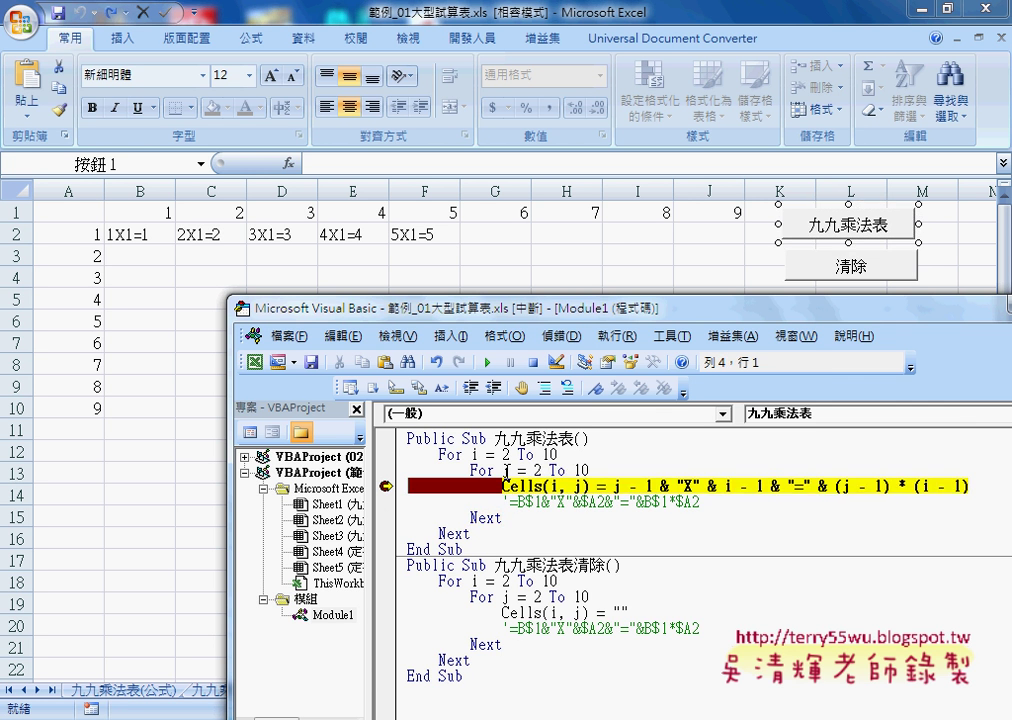
pyautogui.press('F8')
pyautogui.press('F8')
pyautogui.press('F8')
pyautogui.press('F8')
pyautogui.press('F8')
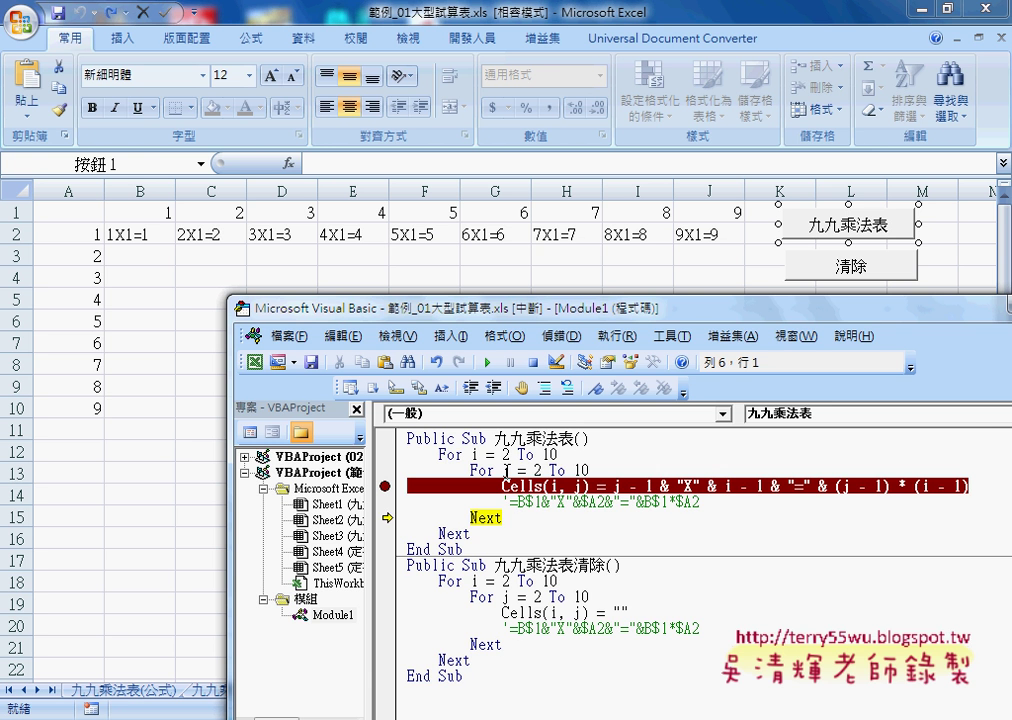
# Step: Keep F8-stepping to fill row 3 up to 9X2=18, then remove the breakpoint
pyautogui.press('F8')
pyautogui.press('F8')
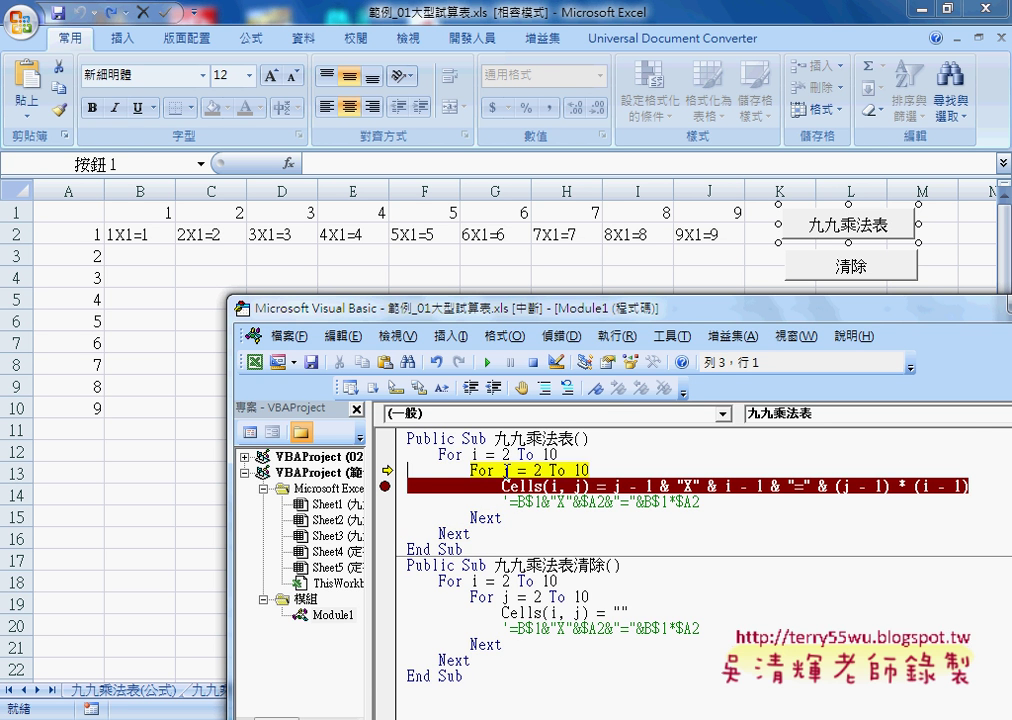
pyautogui.press('F8')
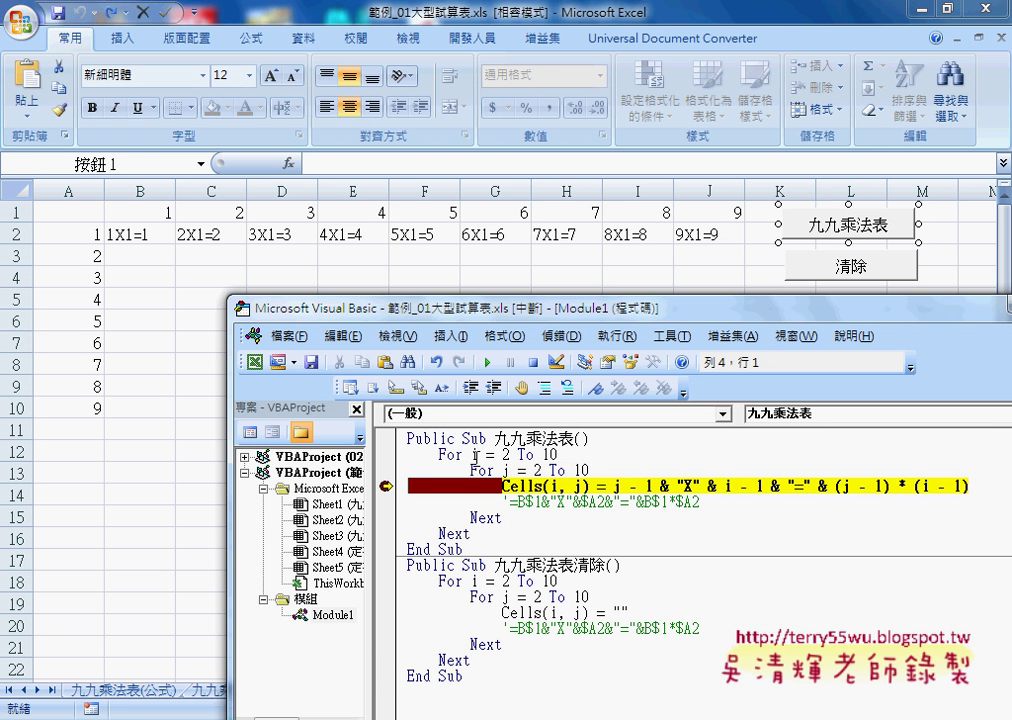
pyautogui.moveTo(476, 455)
pyautogui.press('F8')
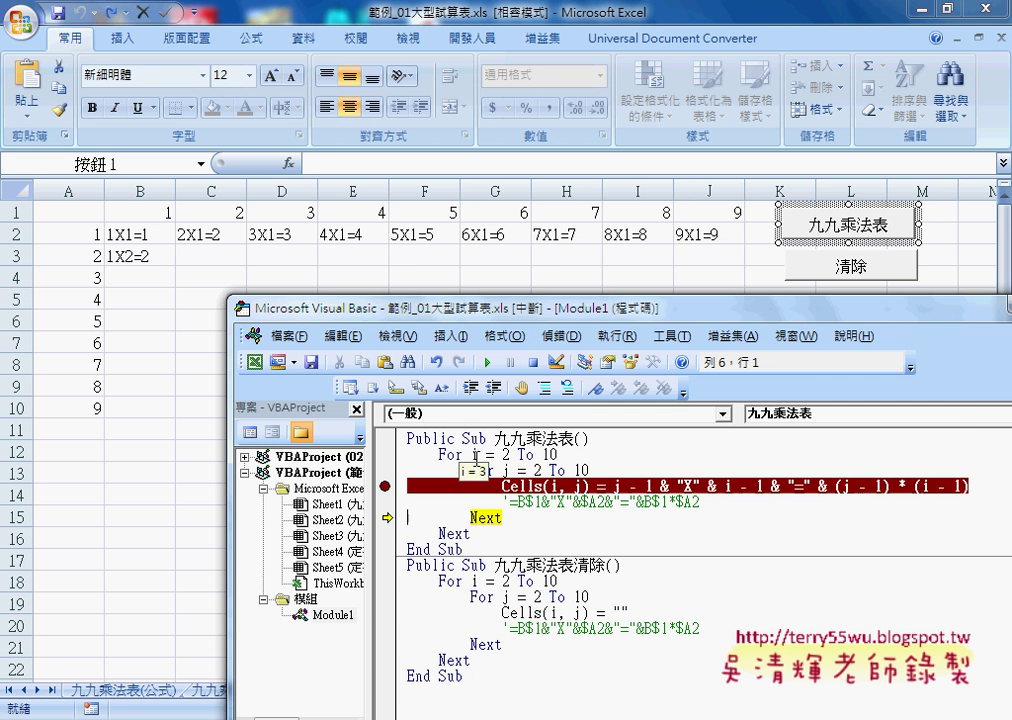
pyautogui.press('F8')
pyautogui.press('F8')
pyautogui.press('F8')
pyautogui.press('F8')
pyautogui.press('F8')
pyautogui.press('F8')
pyautogui.press('F8')
pyautogui.press('F8')
pyautogui.press('F8')
pyautogui.press('F8')
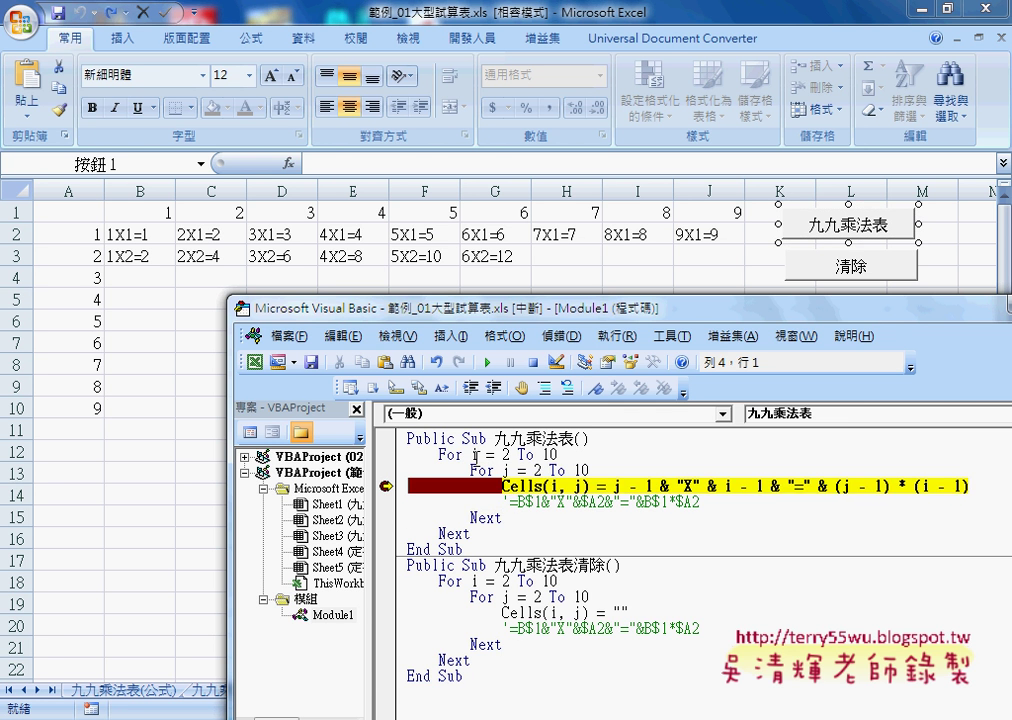
pyautogui.press('F8')
pyautogui.press('F8')
pyautogui.press('F8')
pyautogui.press('F8')
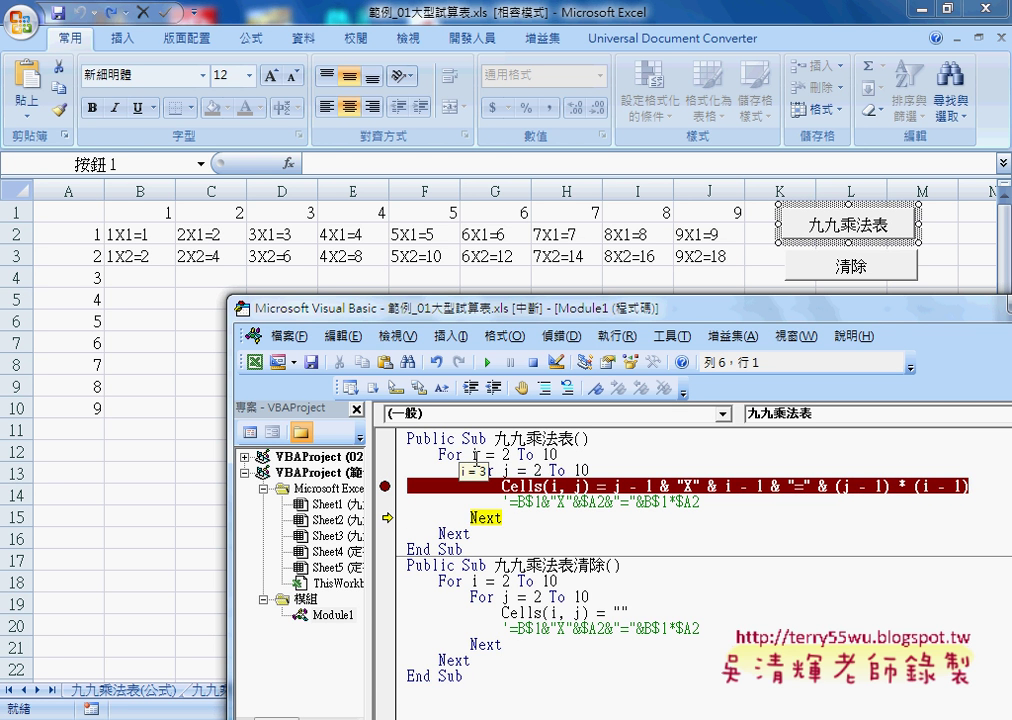
pyautogui.click(386, 487)
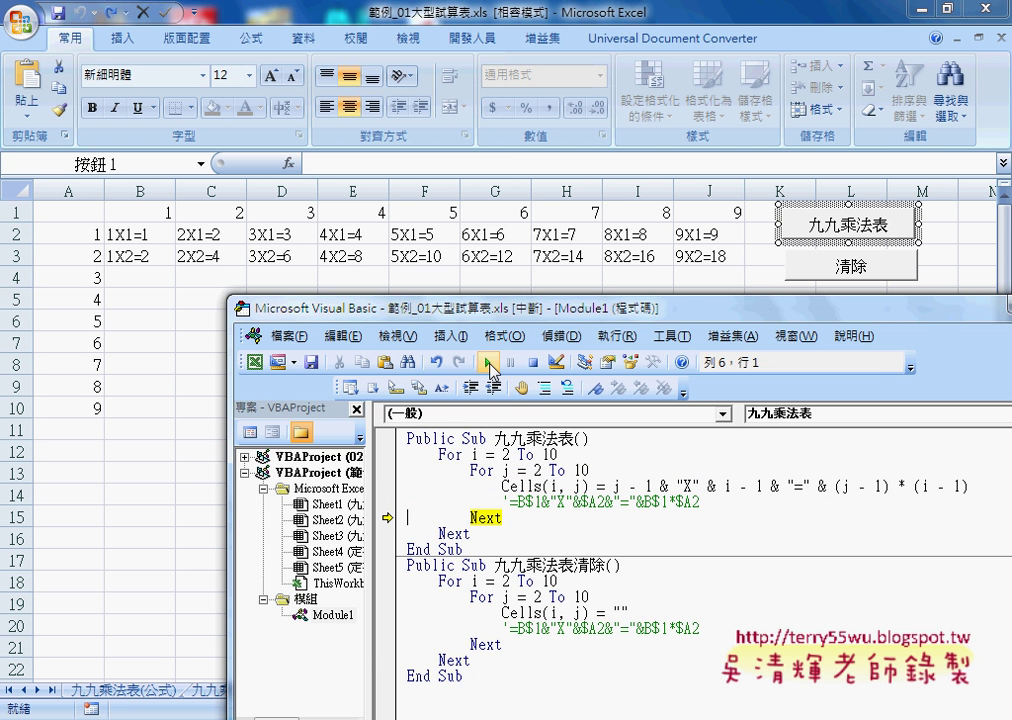
# Step: Resume the macro to fill B2:J10 through 9X9=81, moving the editor aside to check
pyautogui.click(490, 368)
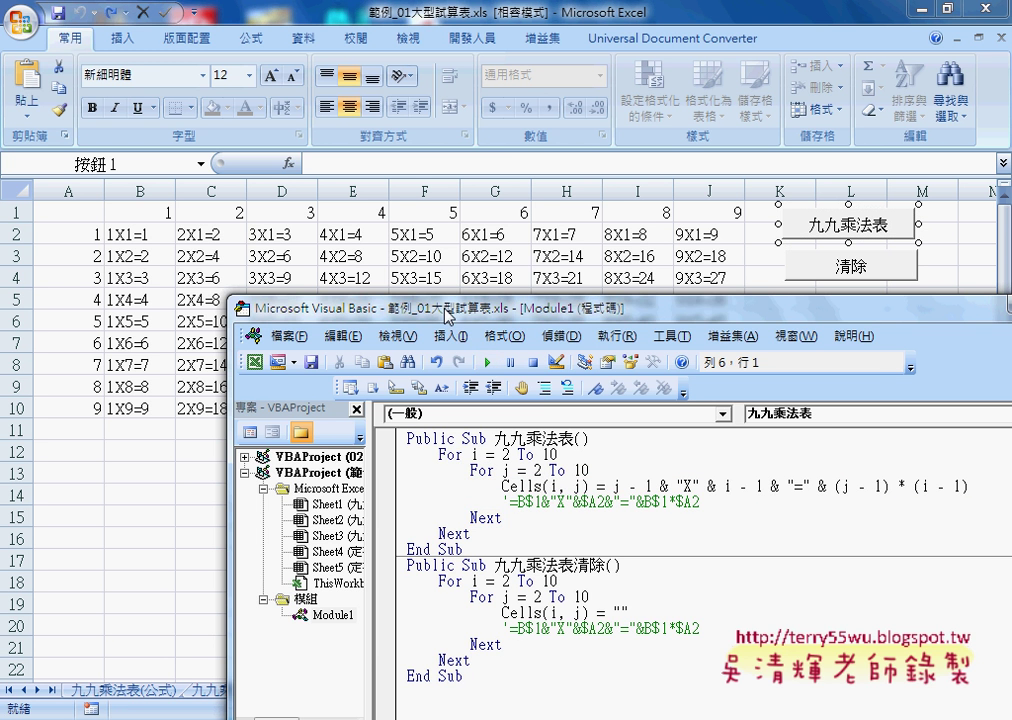
pyautogui.moveTo(449, 316); pyautogui.dragTo(481, 557)
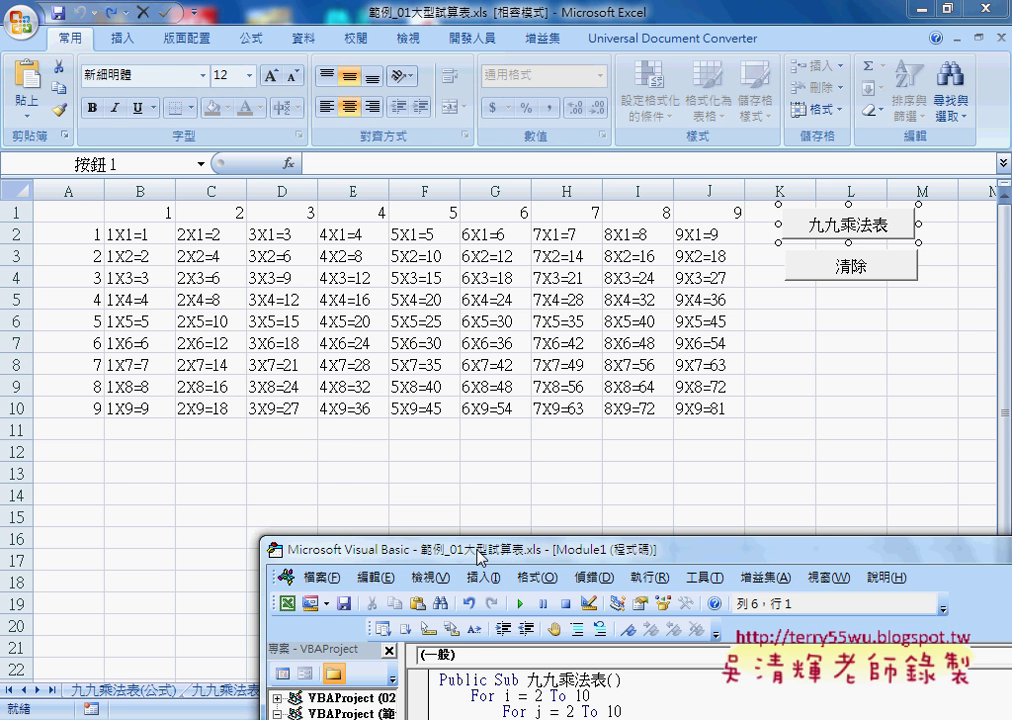
pyautogui.moveTo(481, 557); pyautogui.dragTo(426, 425)
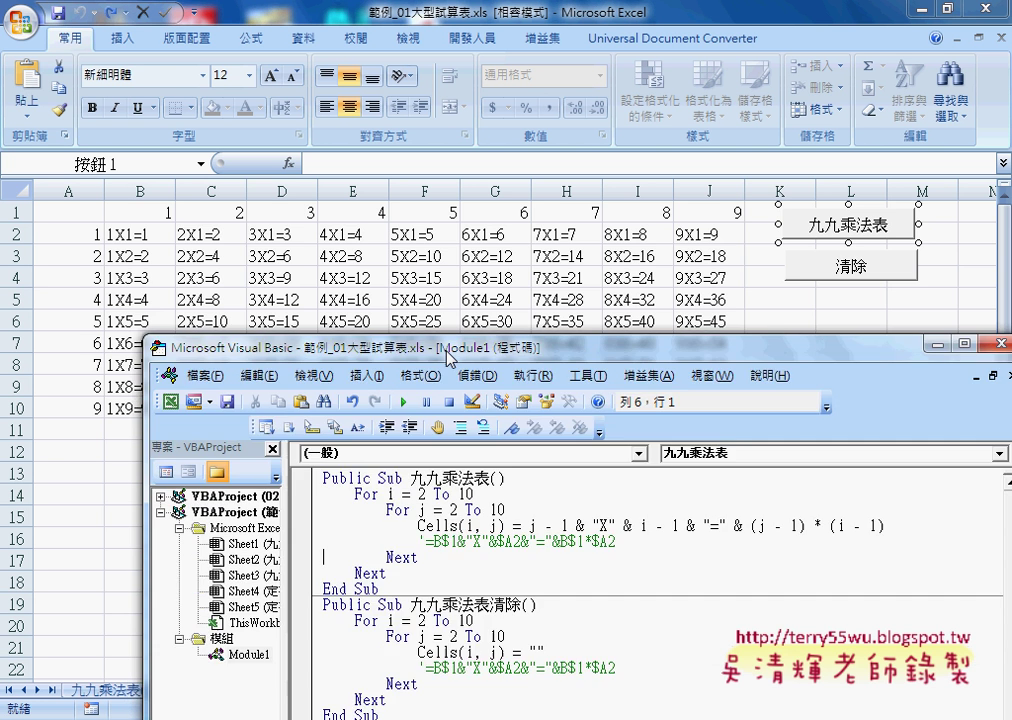
pyautogui.moveTo(424, 425); pyautogui.dragTo(404, 221)
# Step: Add a line after the Cells assignment reading cells.HorizontalAlignment = xlCenter
pyautogui.click(871, 390)
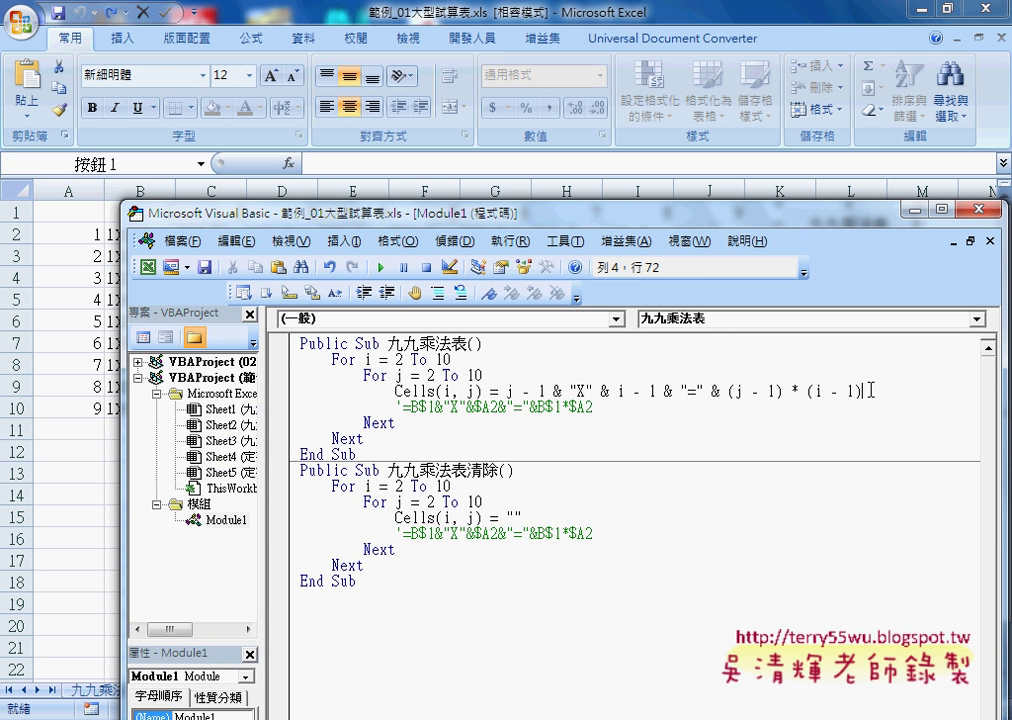
pyautogui.press('Return')
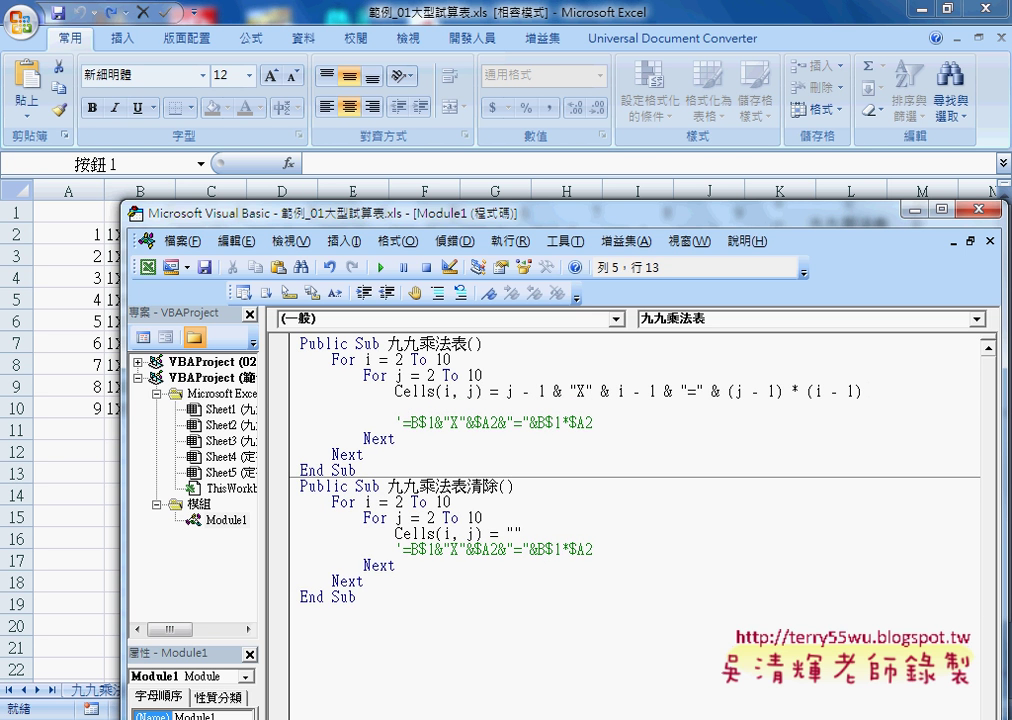
pyautogui.write('ce')
pyautogui.write('ll')
pyautogui.write('s')
pyautogui.write('.')
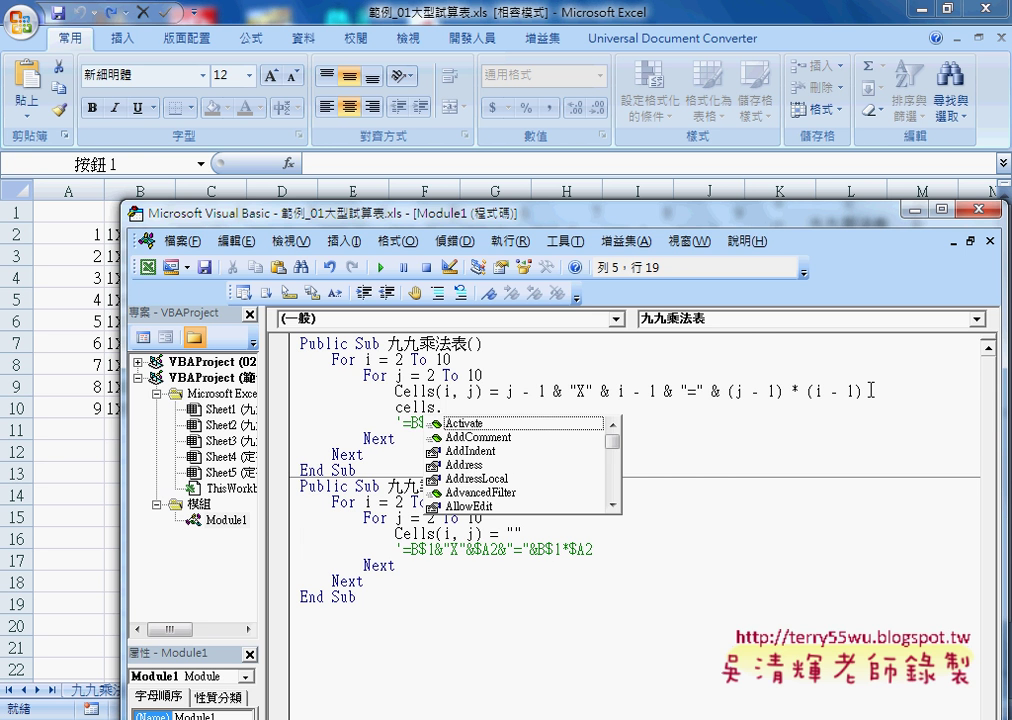
pyautogui.write('h')
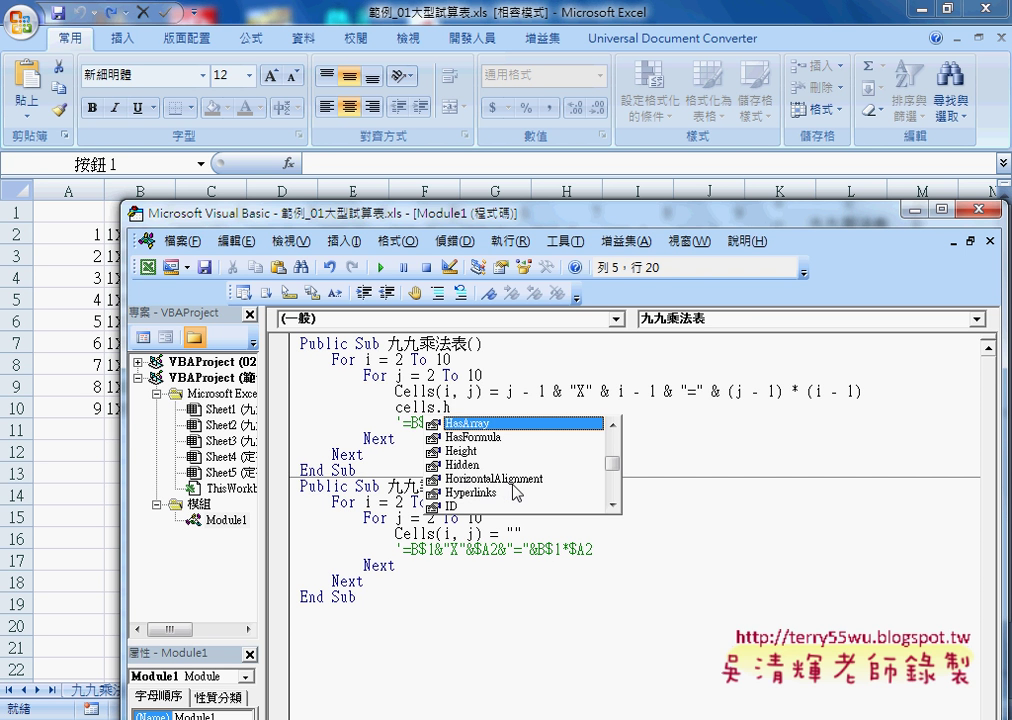
pyautogui.click(525, 480)
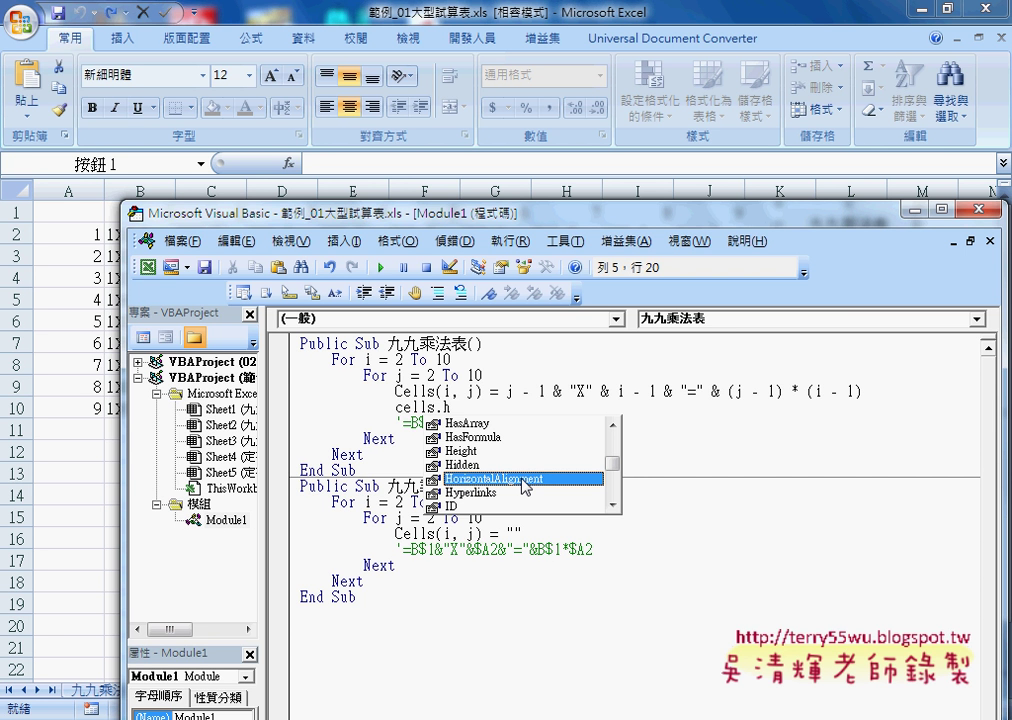
pyautogui.doubleClick(525, 480)
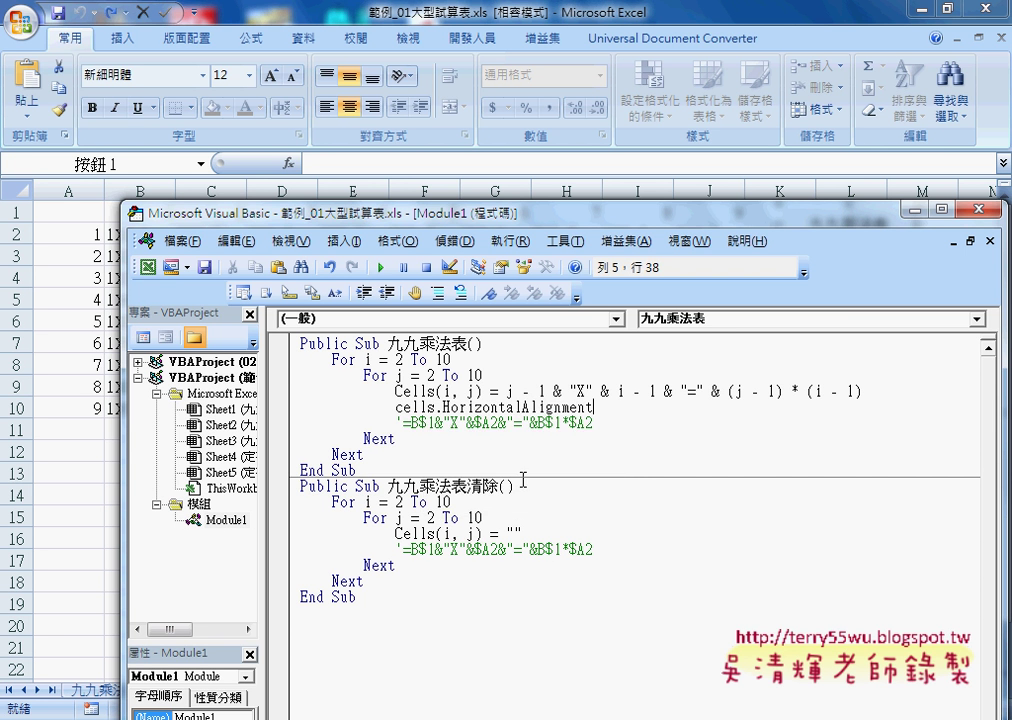
pyautogui.write('=')
pyautogui.write('x')
pyautogui.write('lce')
pyautogui.write('nte')
pyautogui.write('r')
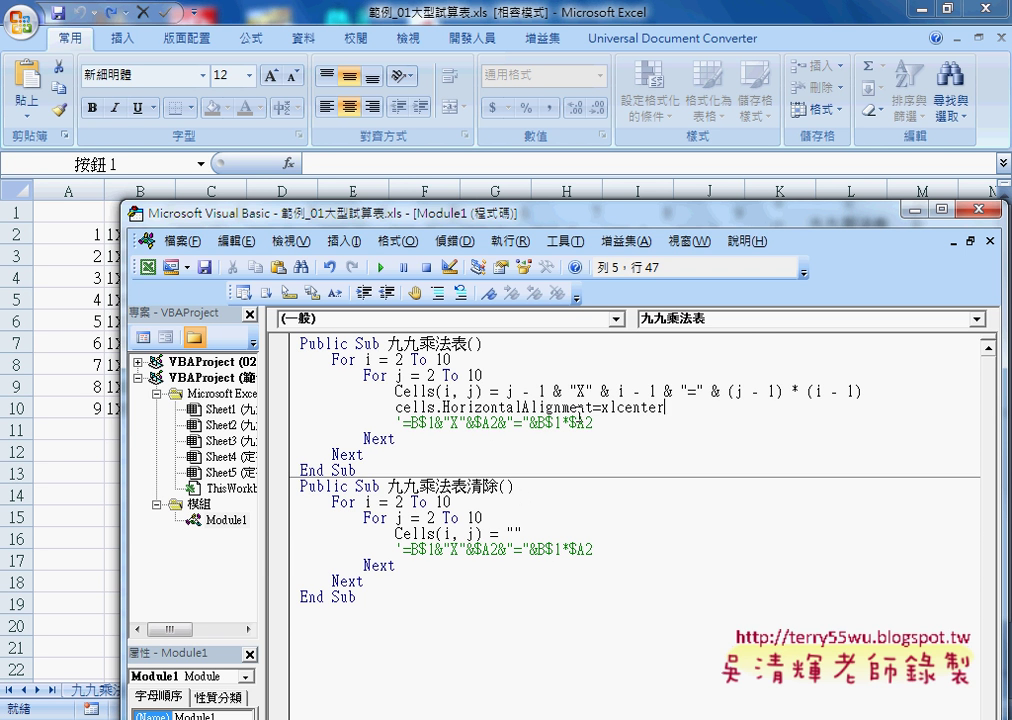
# Step: Paste (i, j) after cells so the line reads Cells(i, j).HorizontalAlignment = xlCenter
pyautogui.moveTo(665, 407); pyautogui.dragTo(398, 408)
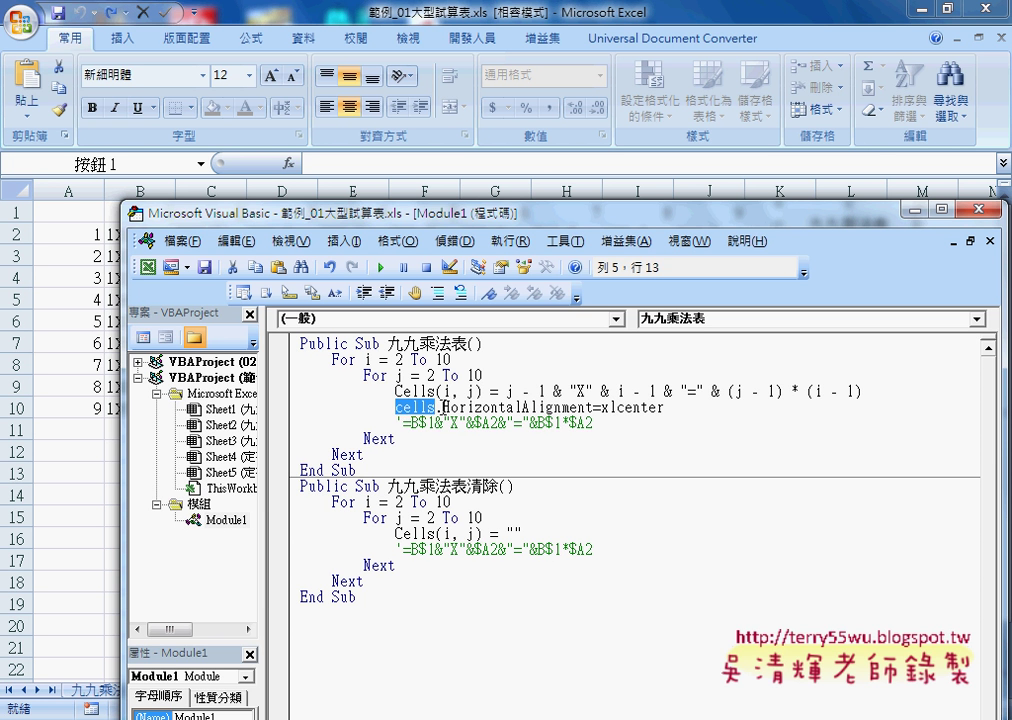
pyautogui.moveTo(482, 391); pyautogui.dragTo(435, 391)
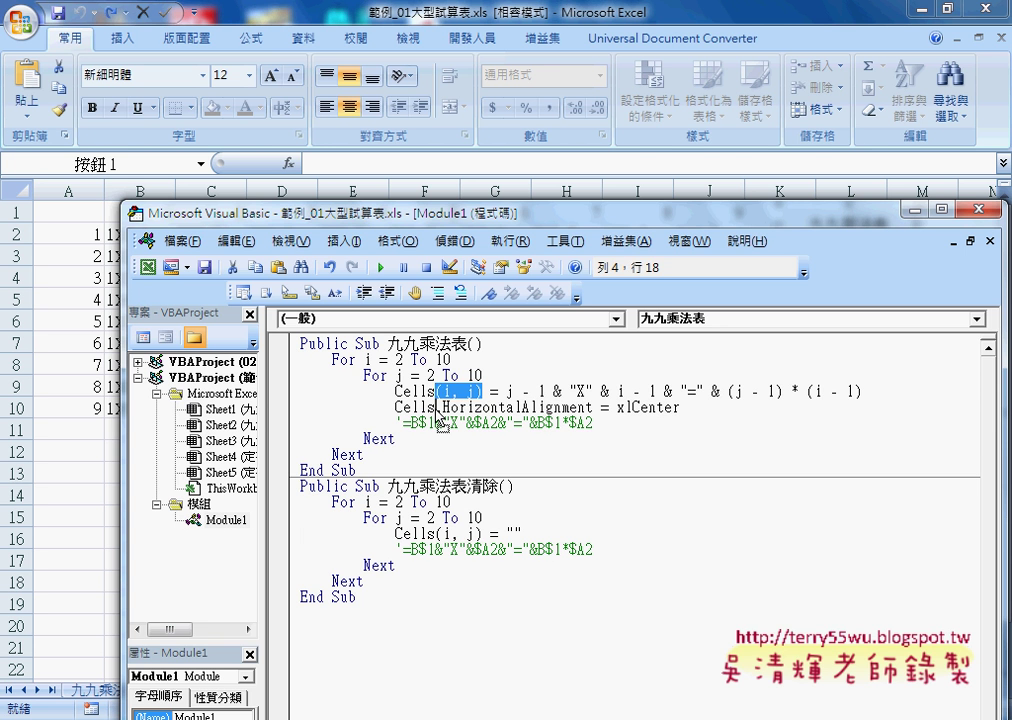
pyautogui.click(435, 407)
pyautogui.write('(i, j)')
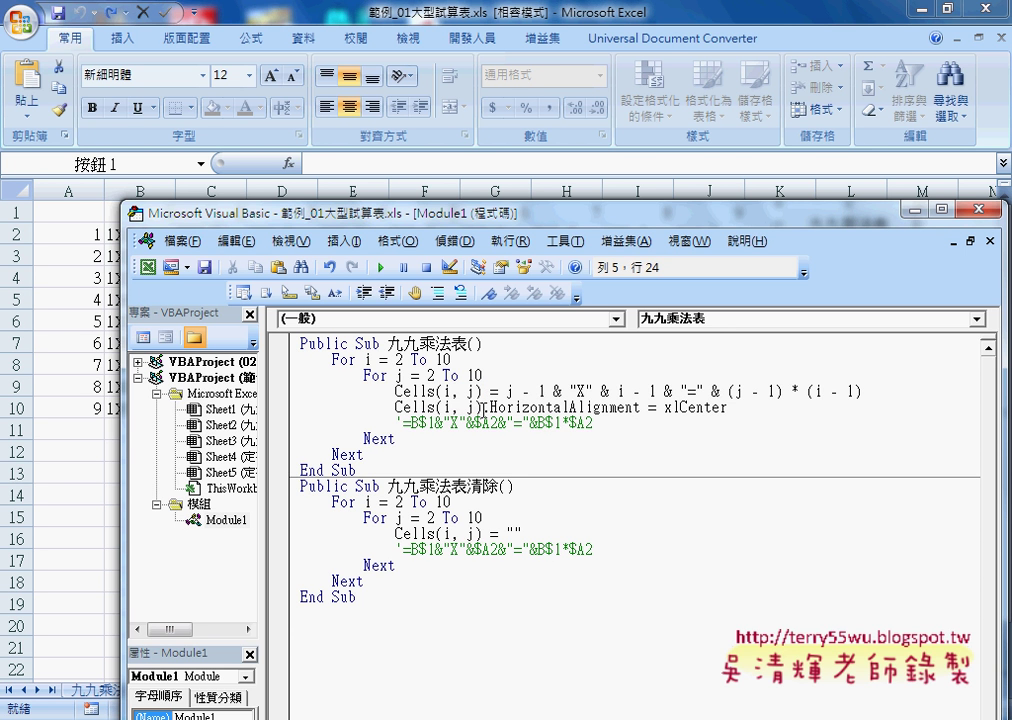
pyautogui.moveTo(483, 407); pyautogui.dragTo(397, 408)
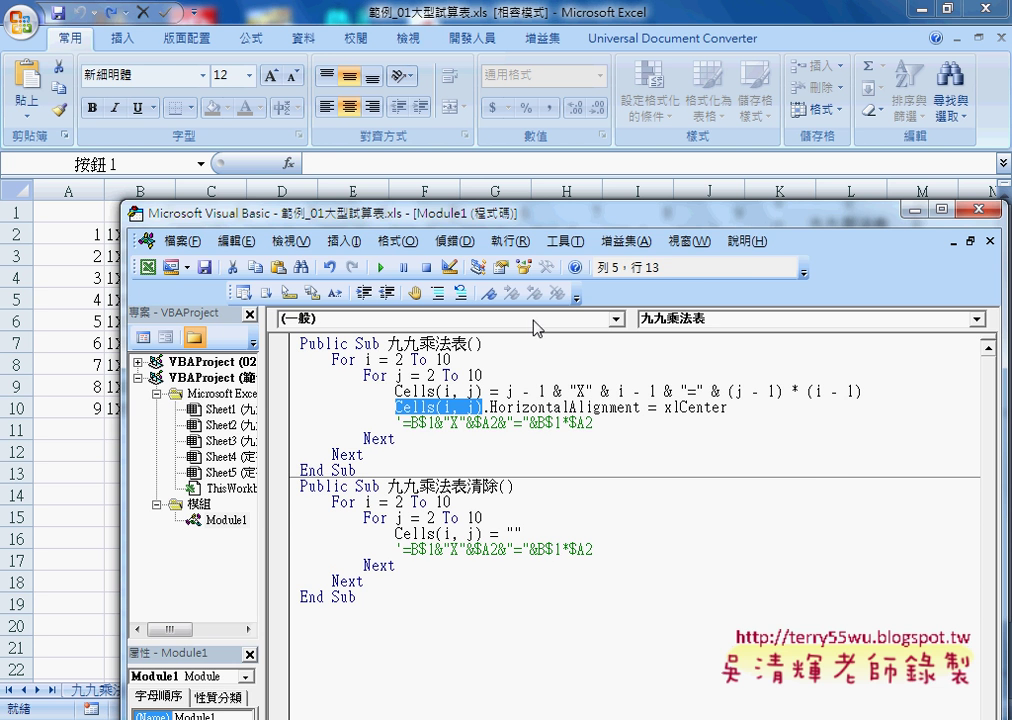
# Step: Clear the table with 清除, rerun 九九乘法表, and confirm cell B2 is centred
pyautogui.click(689, 14)
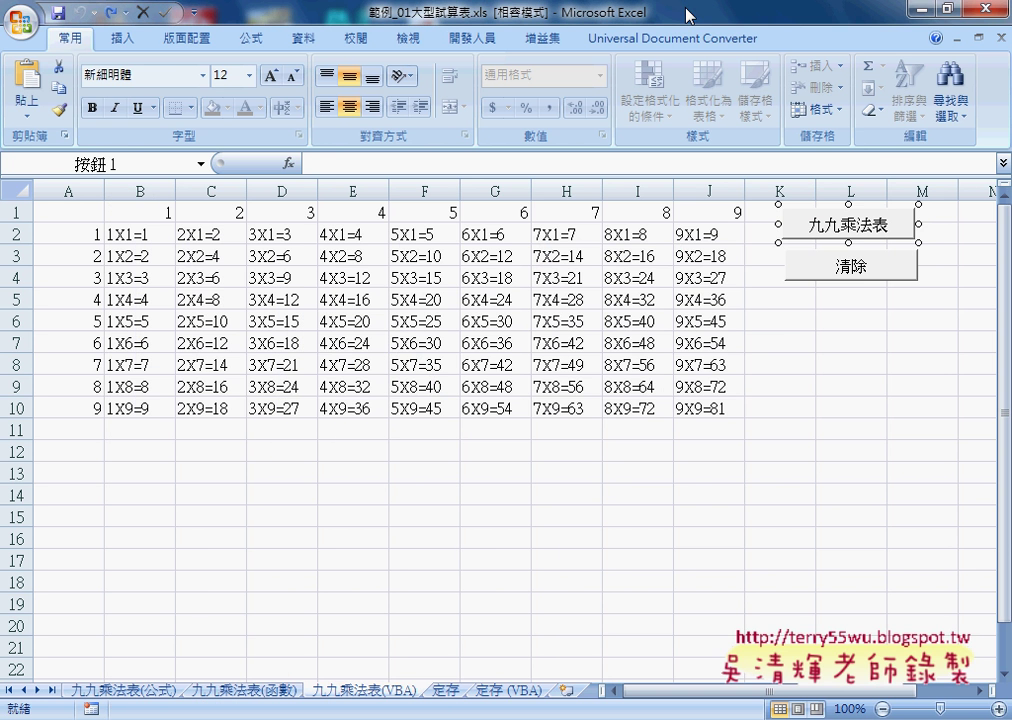
pyautogui.click(840, 384)
pyautogui.click(849, 268)
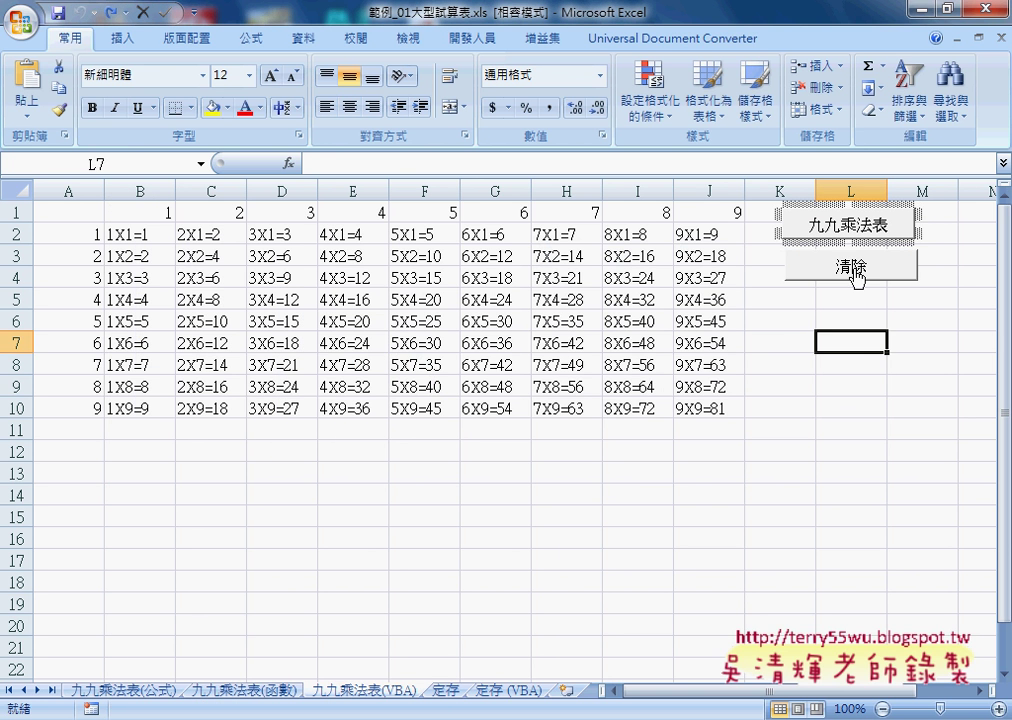
pyautogui.click(849, 224)
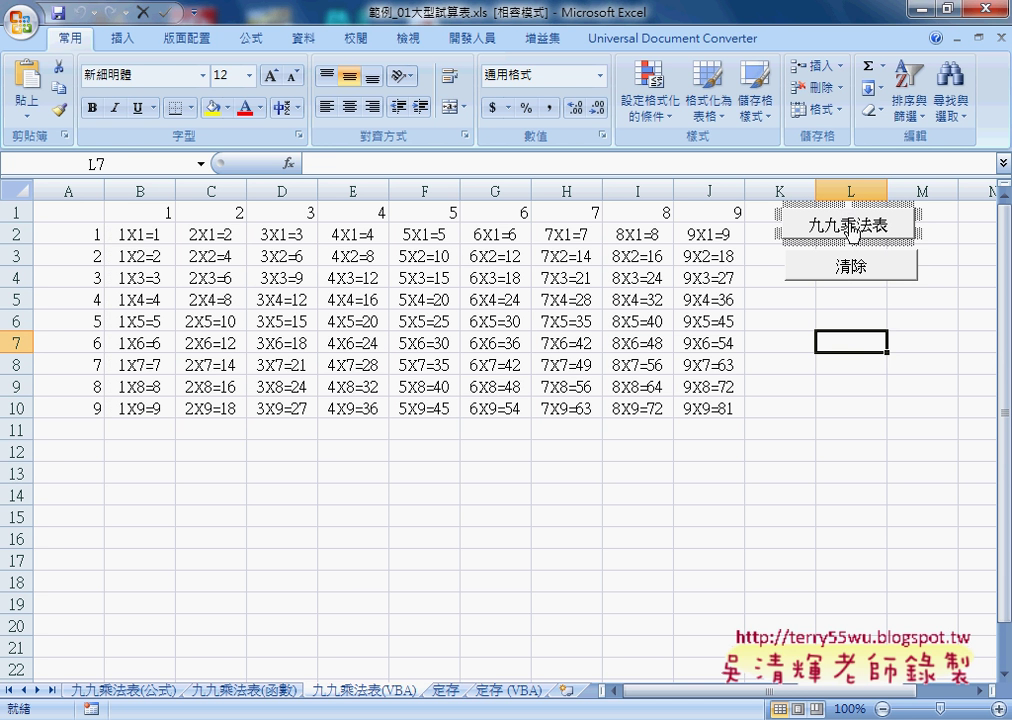
pyautogui.click(145, 234)
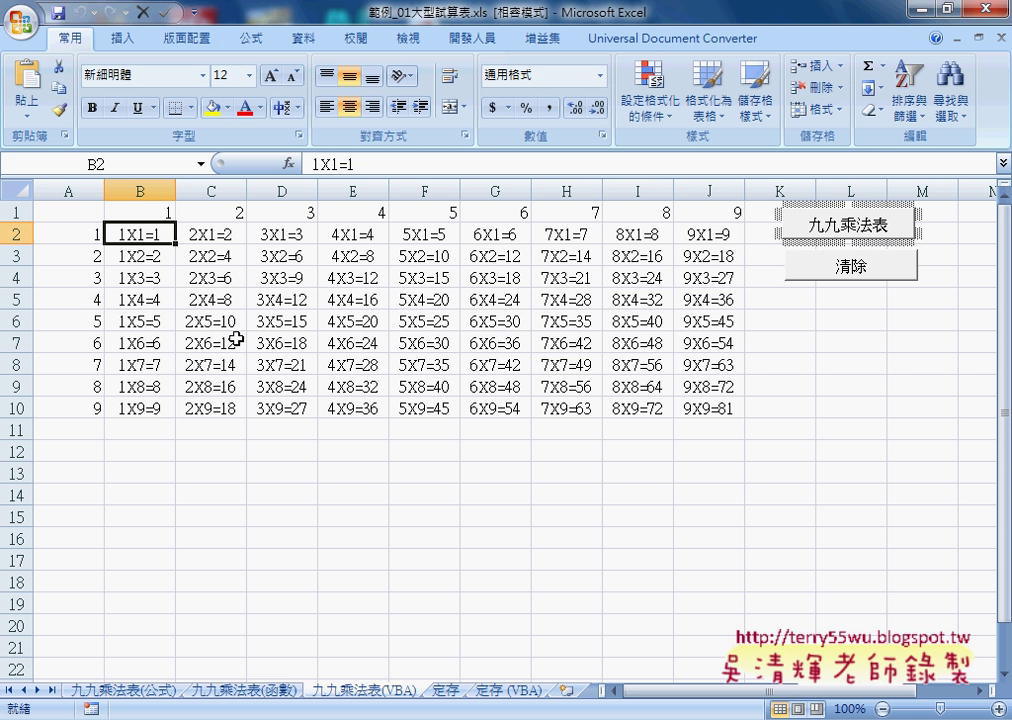
pyautogui.click(819, 316)
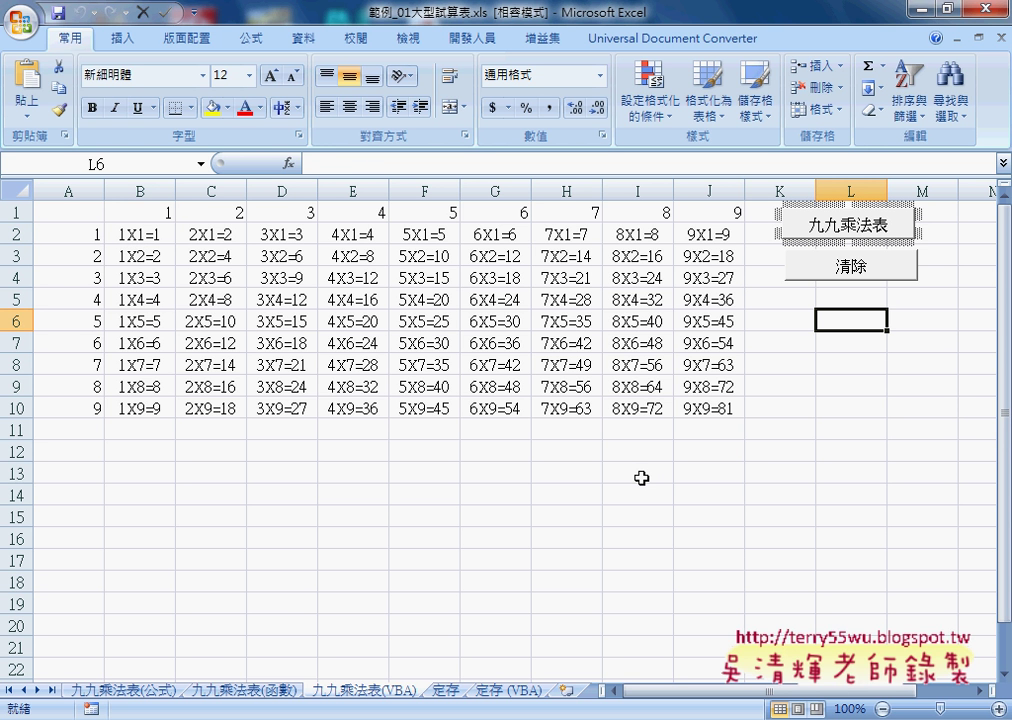
# Step: Open the 九九乘法表(公式) sheet and select its formula-built table A2:J10
pyautogui.click(141, 692)
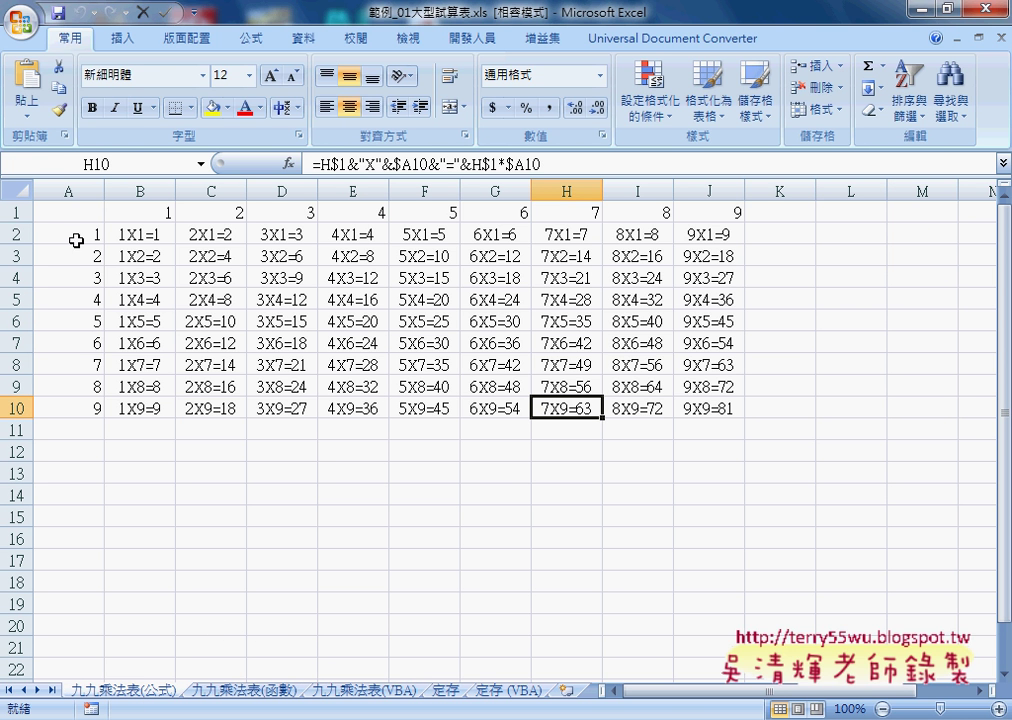
pyautogui.moveTo(75, 237)
pyautogui.mouseDown()
pyautogui.moveTo(273, 322)
pyautogui.moveTo(714, 407)
pyautogui.mouseUp()
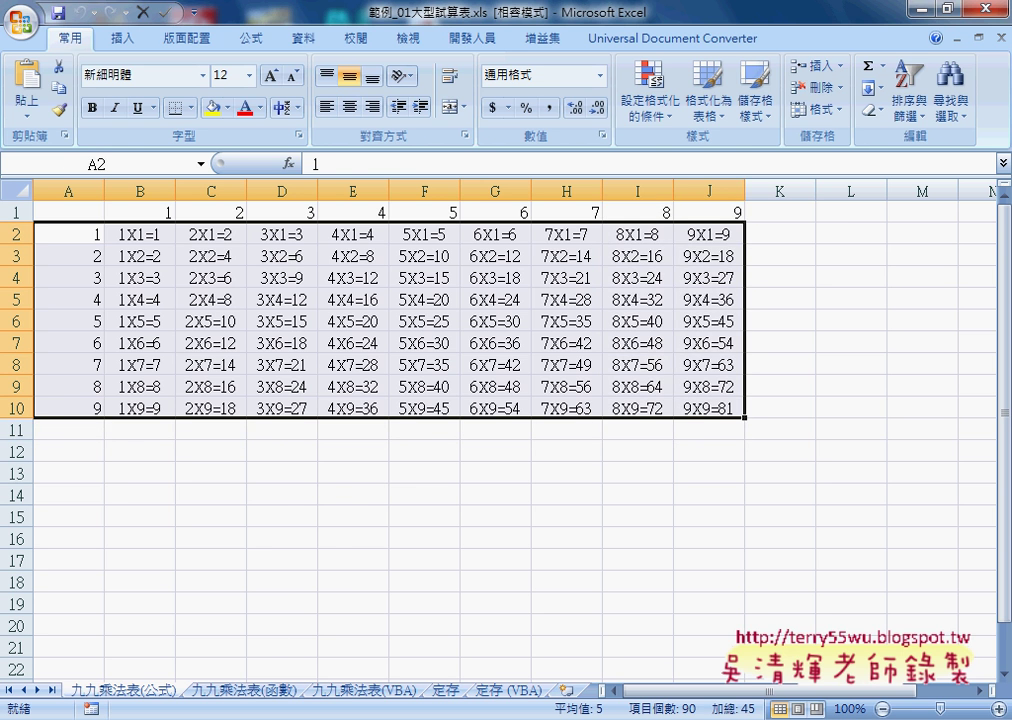
pyautogui.scroll(4, 437, 570)
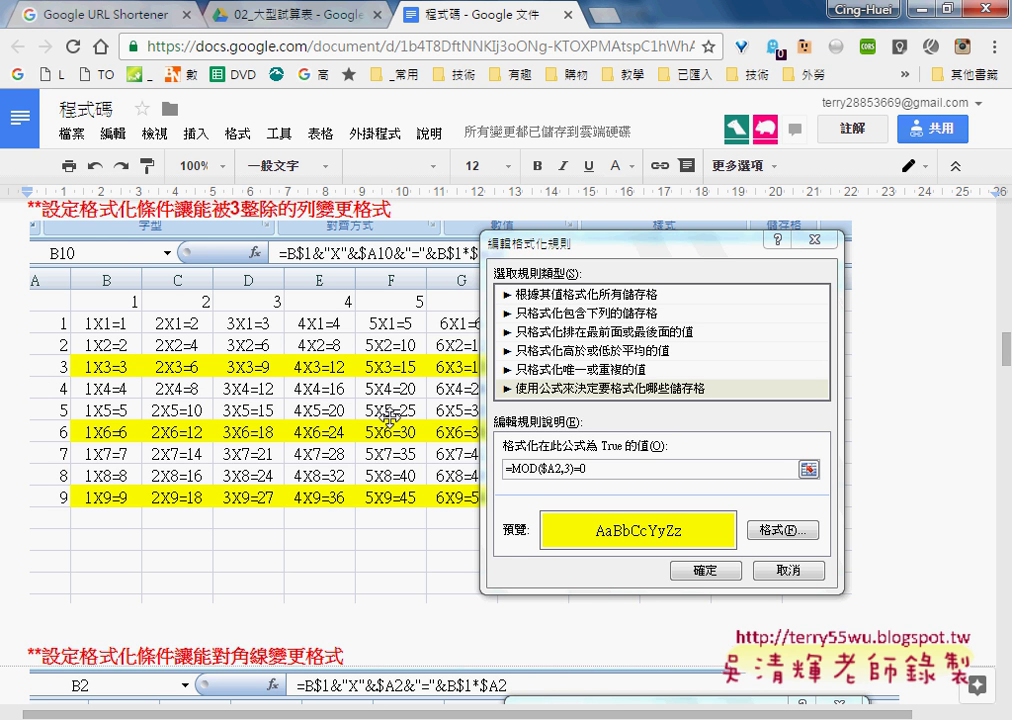
pyautogui.scroll(-5, 390, 415)
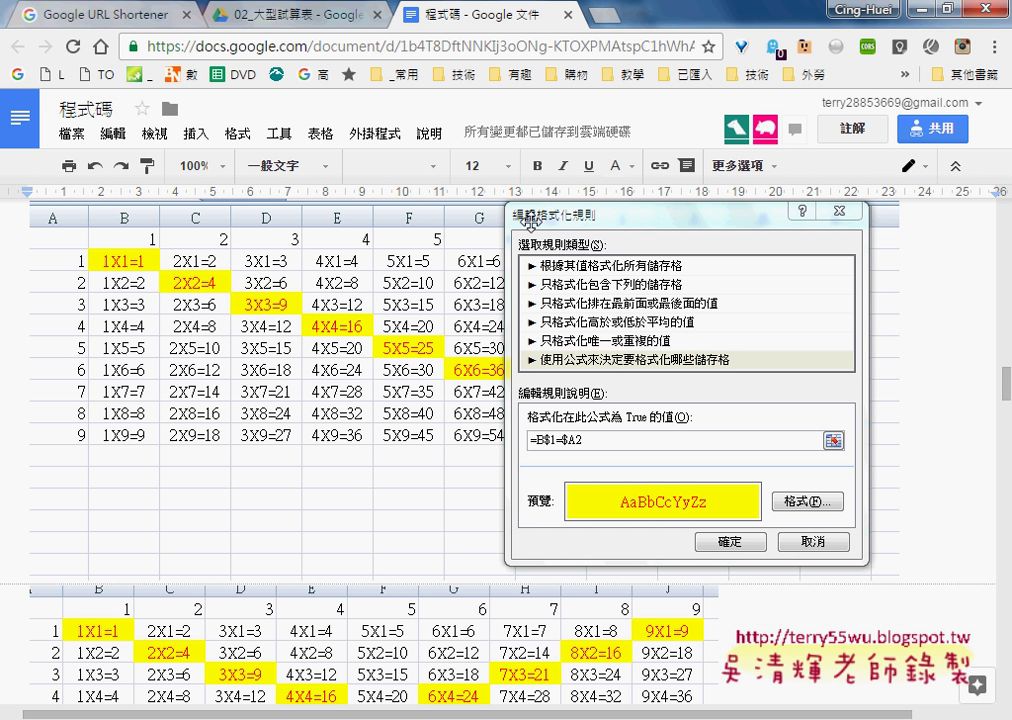
pyautogui.scroll(-3, 161, 305)
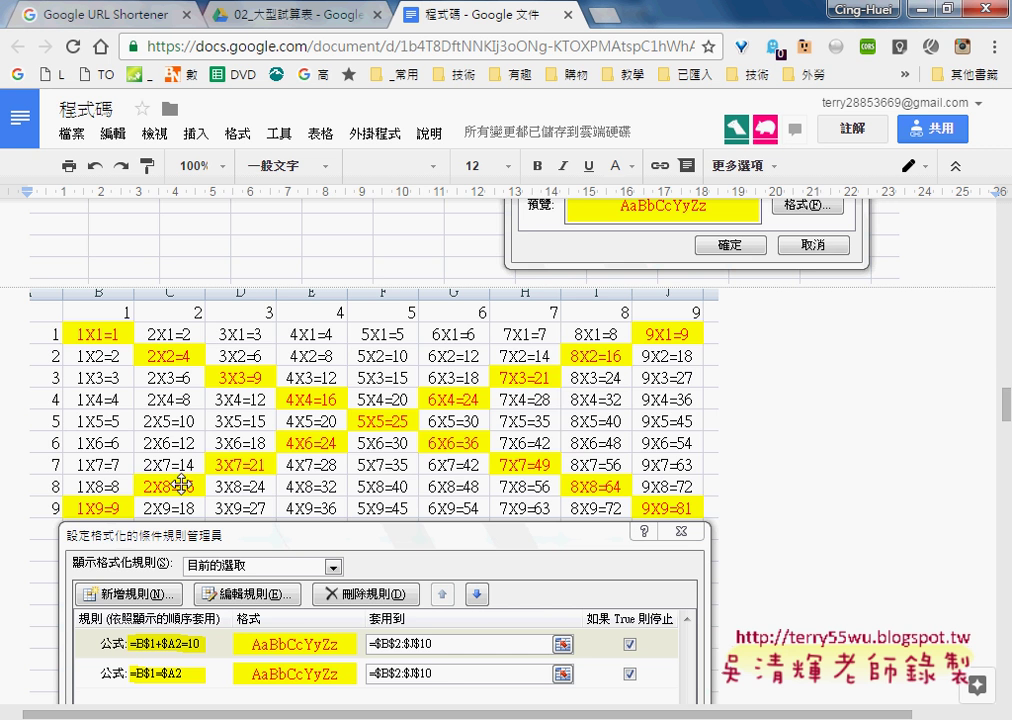
pyautogui.scroll(-3, 296, 502)
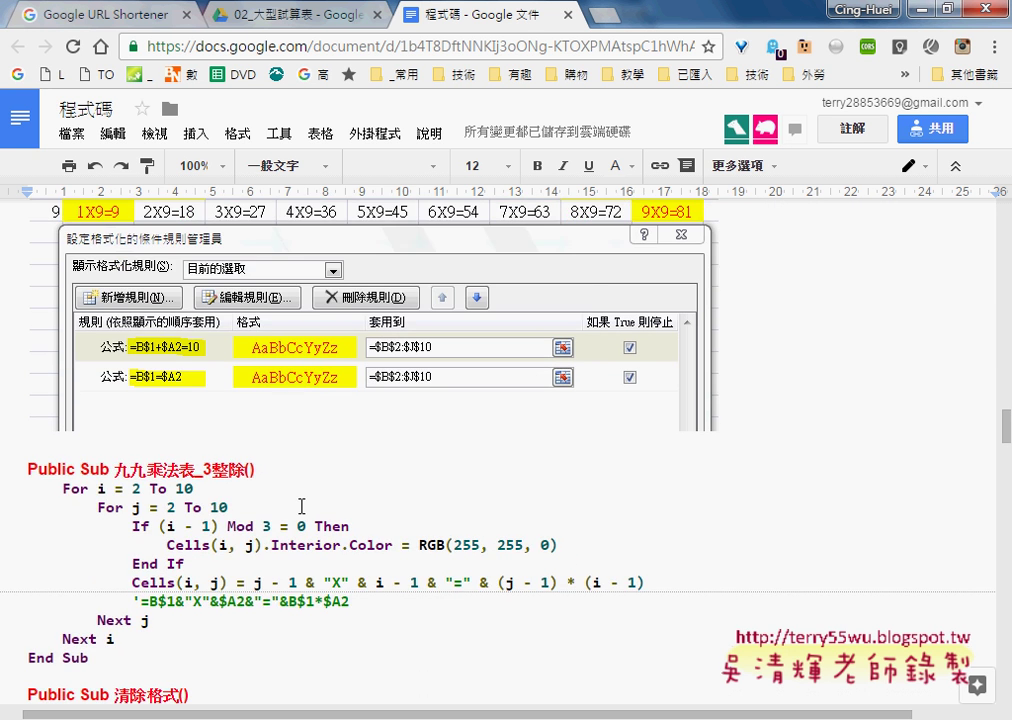
pyautogui.scroll(-1, 301, 507)
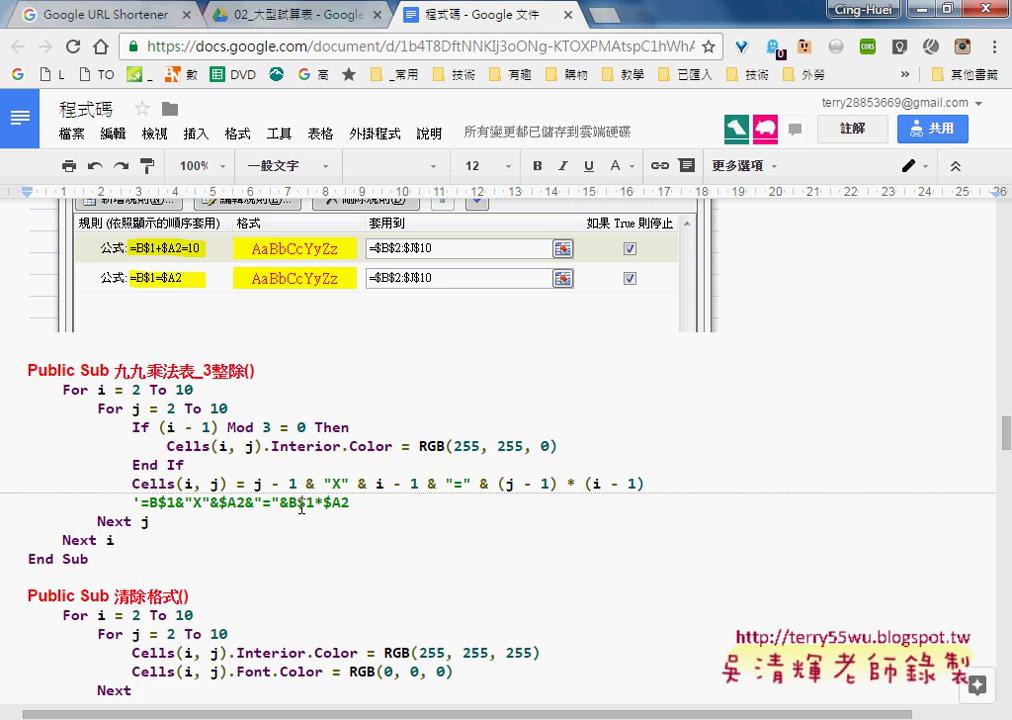
pyautogui.scroll(4, 301, 508)
pyautogui.scroll(3, 301, 508)
pyautogui.scroll(-2, 301, 508)
pyautogui.scroll(2, 301, 507)
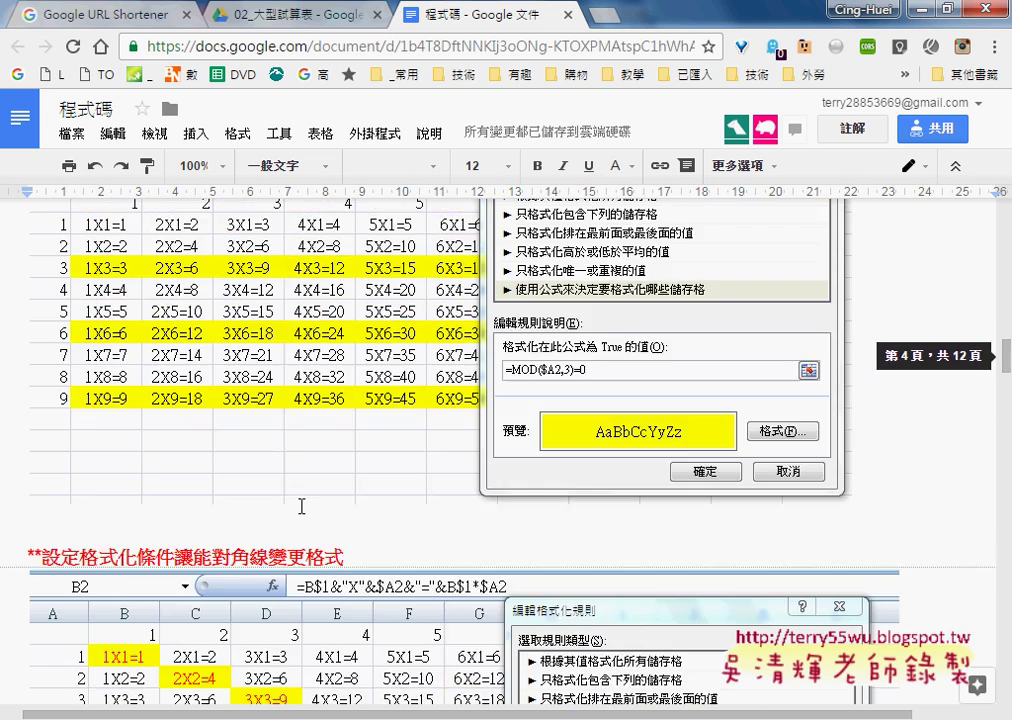
pyautogui.scroll(1, 301, 507)
pyautogui.scroll(1, 301, 507)
pyautogui.scroll(1, 301, 507)
pyautogui.scroll(1, 298, 505)
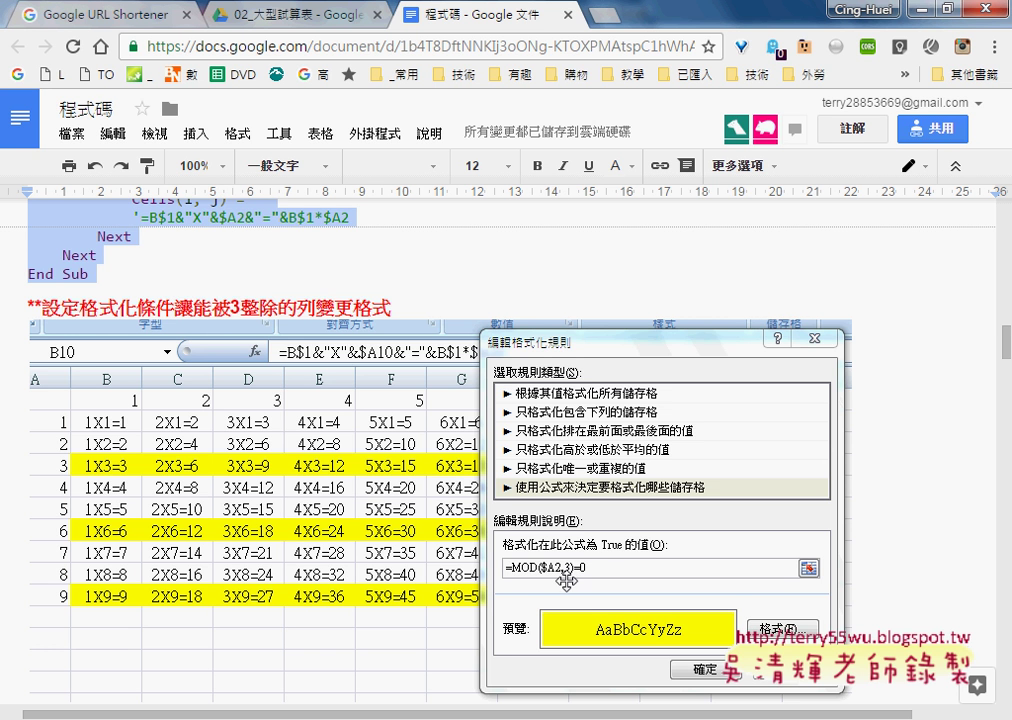
pyautogui.scroll(2, 598, 537)
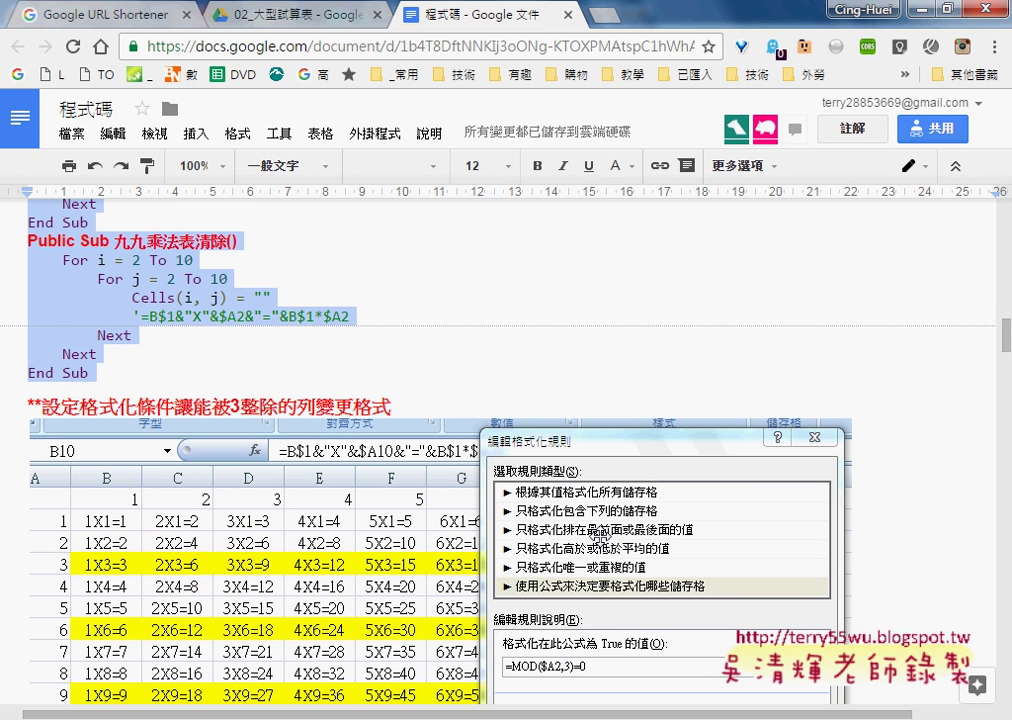